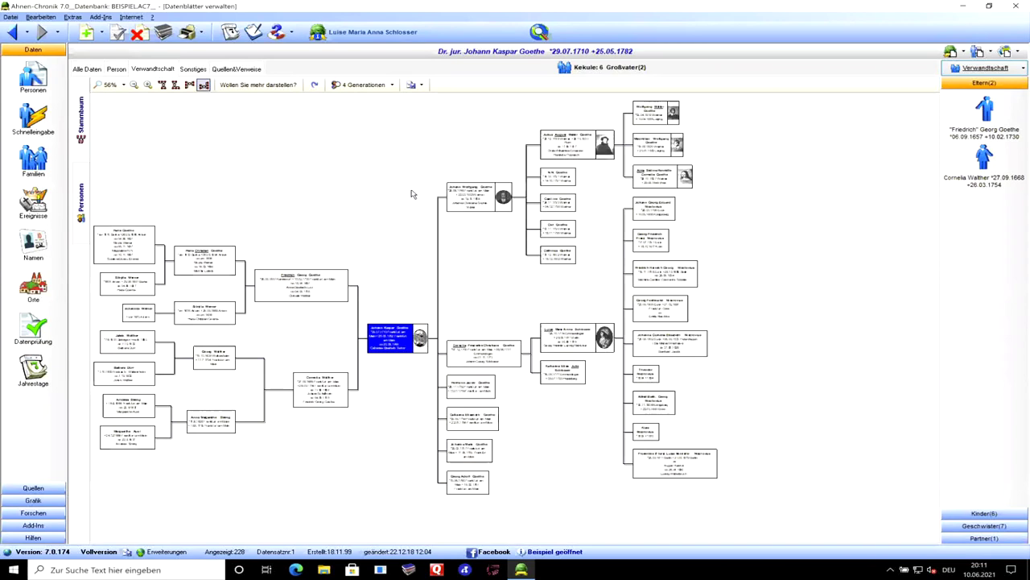
Step: Show the relationship tree vertically with ancestors above descendants, and view the list of all related persons
left_click(176, 85)
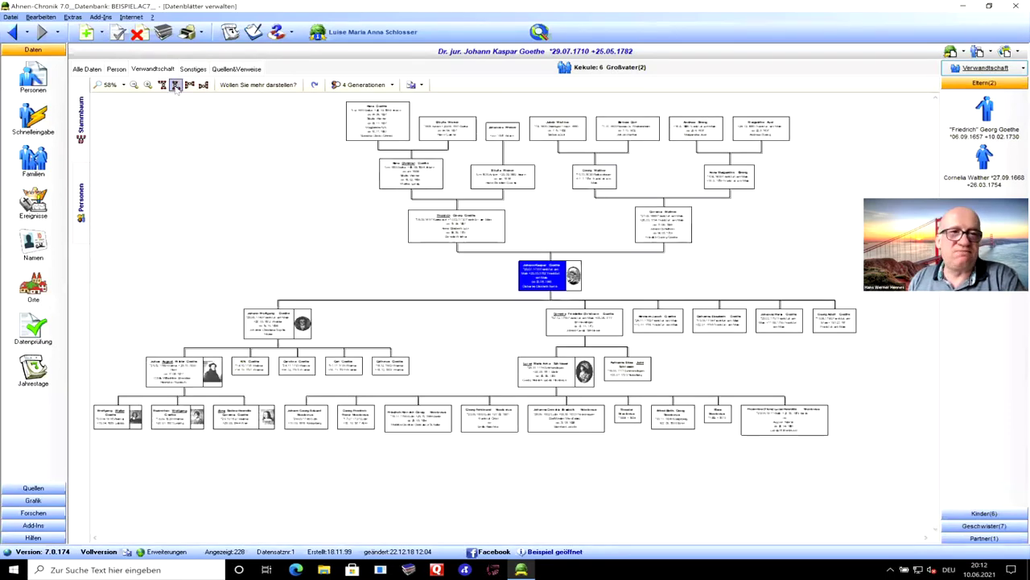
left_click(175, 86)
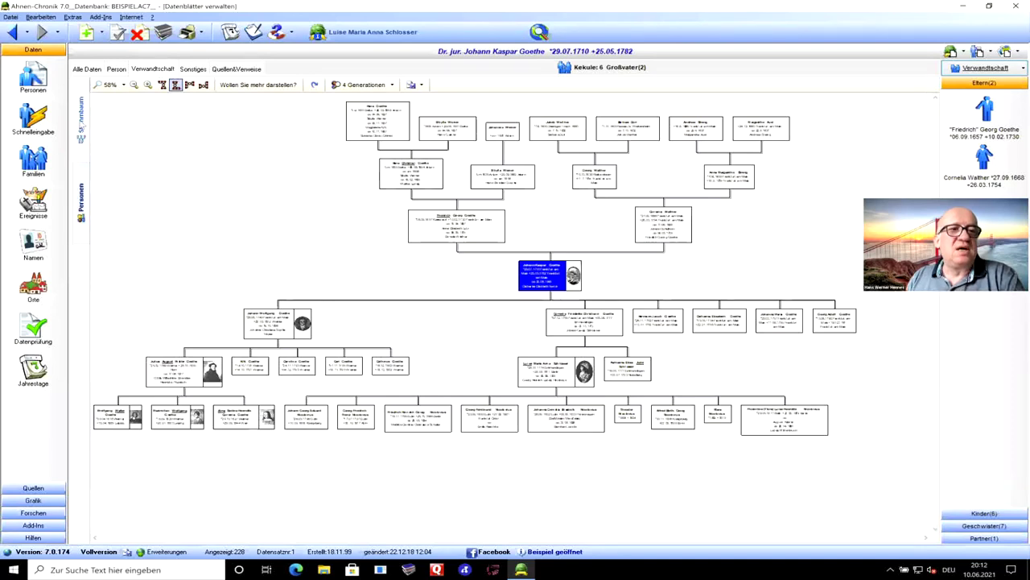
left_click(81, 200)
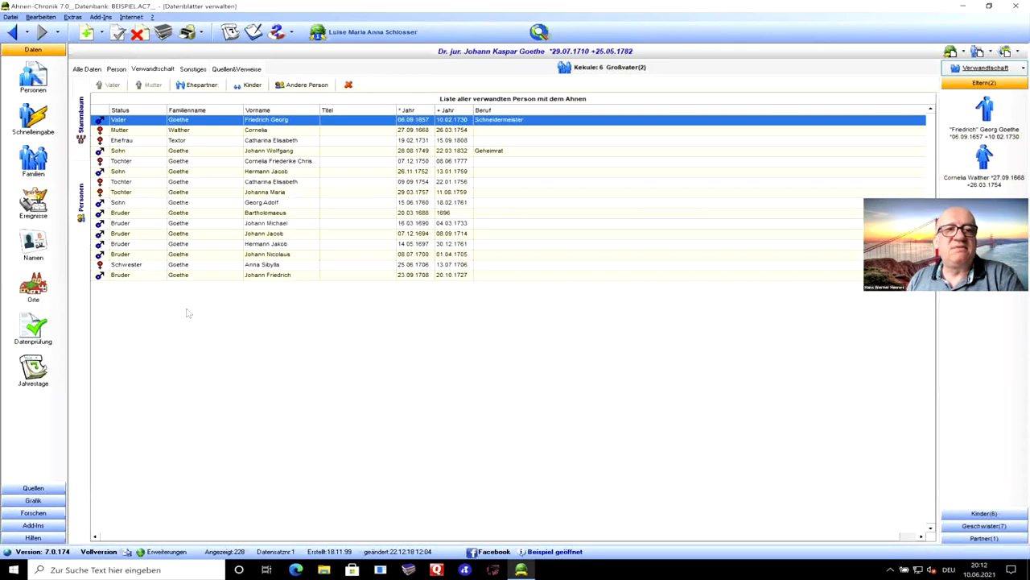
left_click(81, 119)
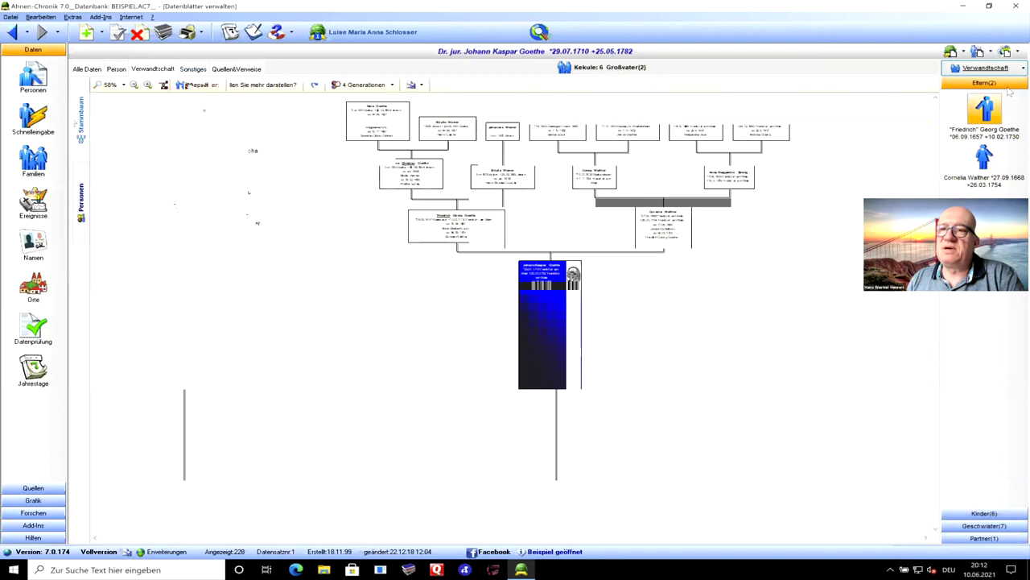
Step: View the children and the siblings of the selected person among the relatives
left_click(1016, 514)
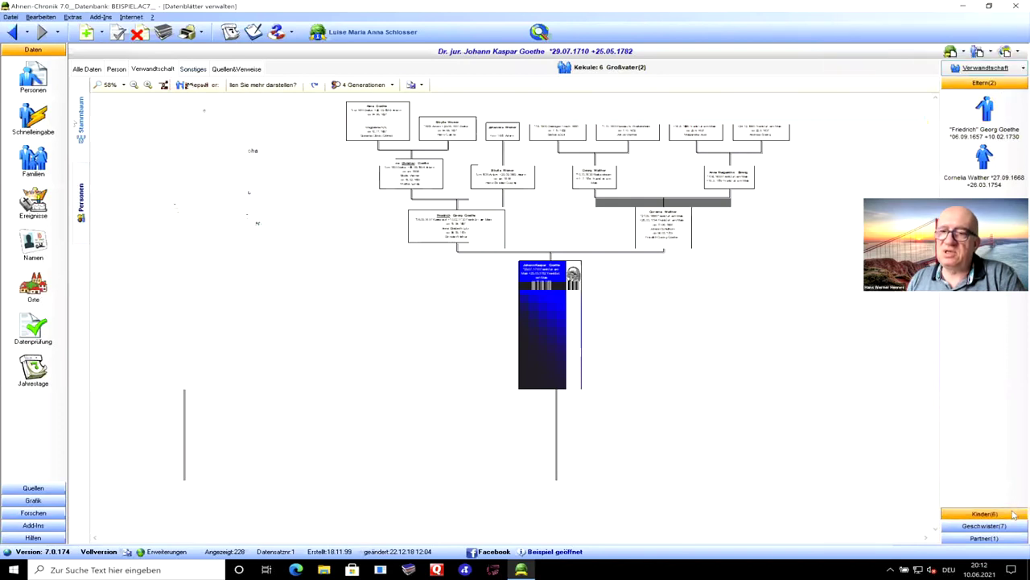
left_click(1007, 527)
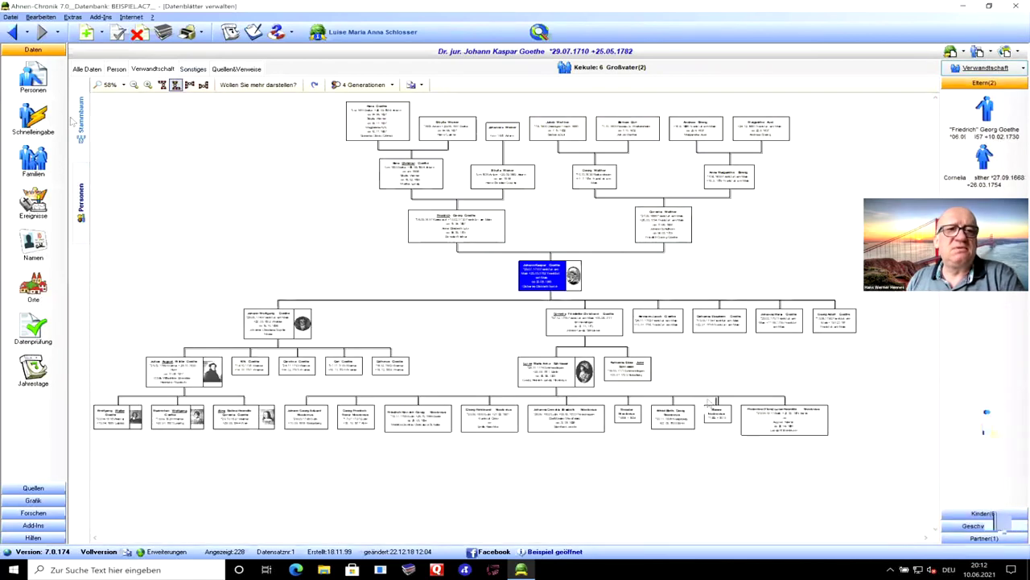
left_click(203, 84)
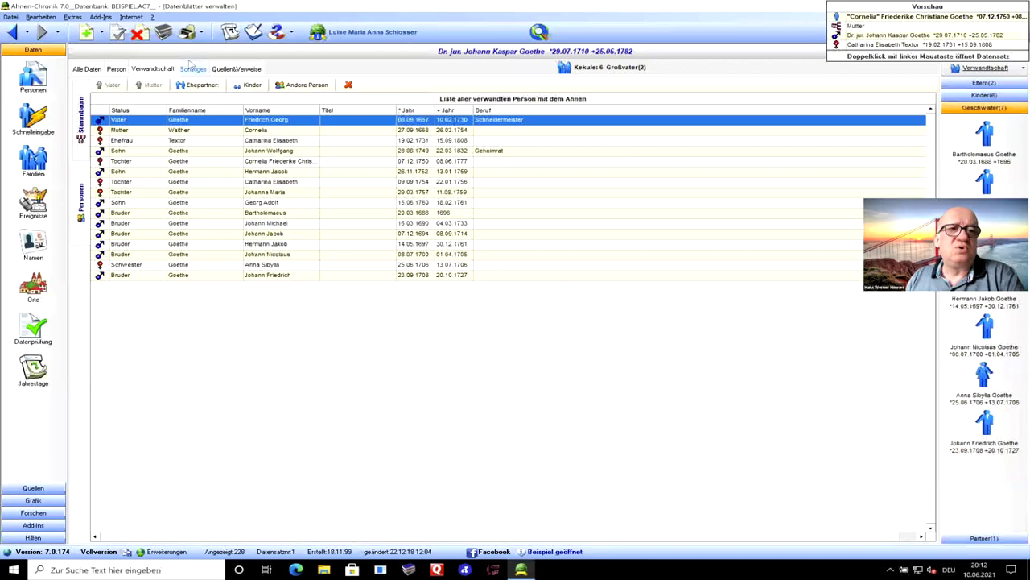
Step: Examine the person's miscellaneous data, notes, sources and references
left_click(192, 69)
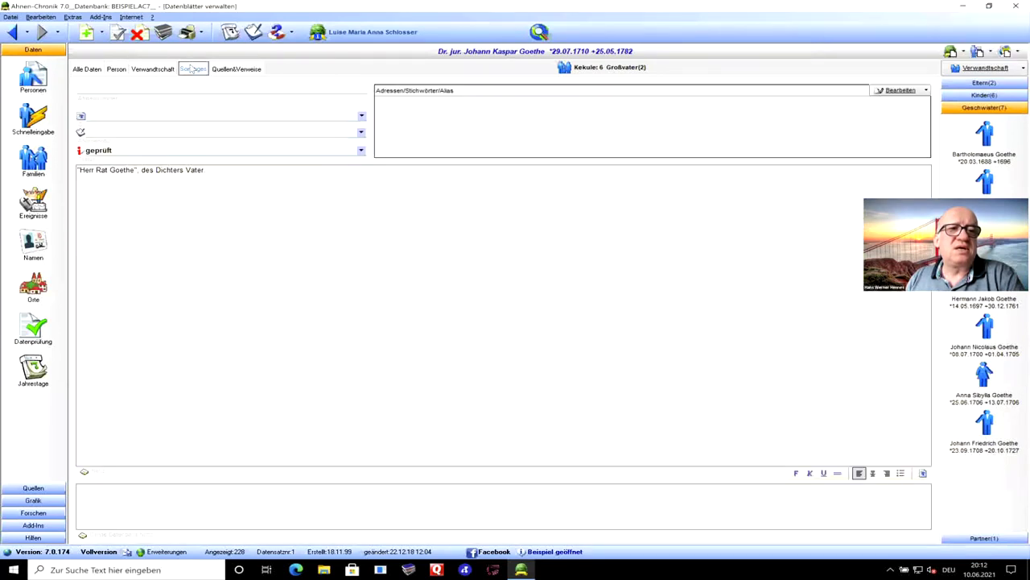
left_click(193, 69)
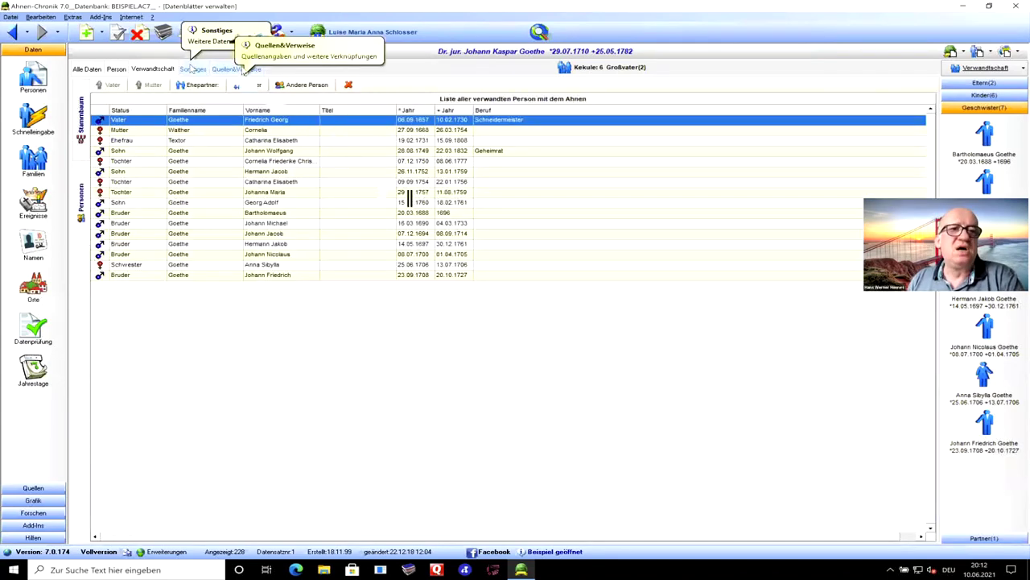
left_click(237, 70)
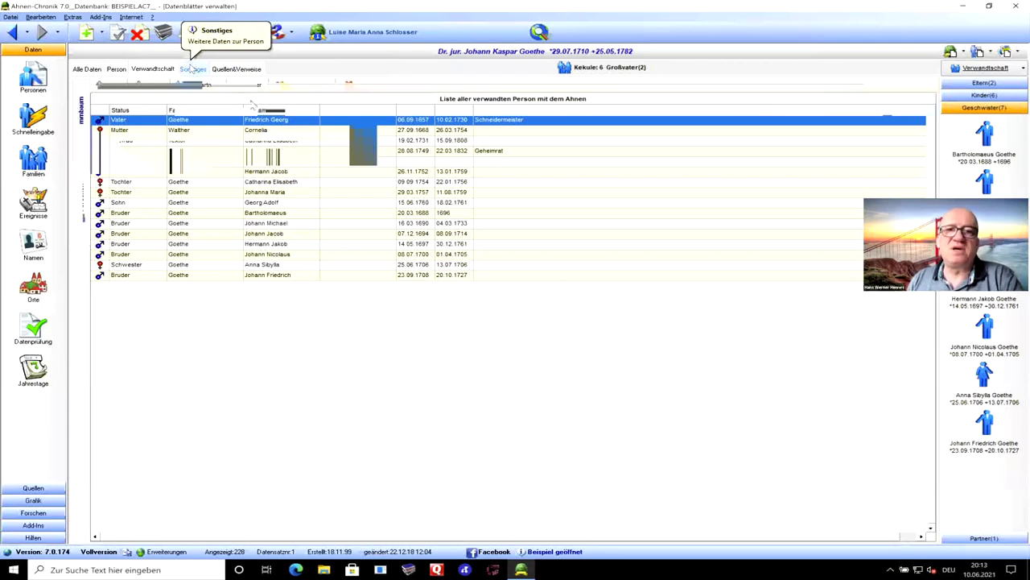
left_click_drag(258, 109, 314, 105)
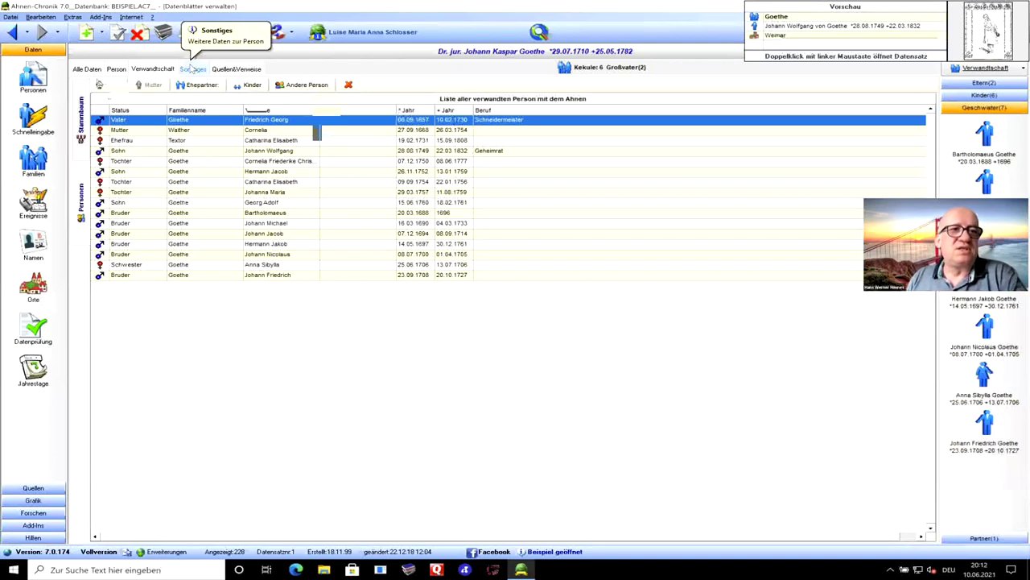
Step: Return to the full person list and go to the record of the child Johann Wolfgang von Goethe
left_click(87, 69)
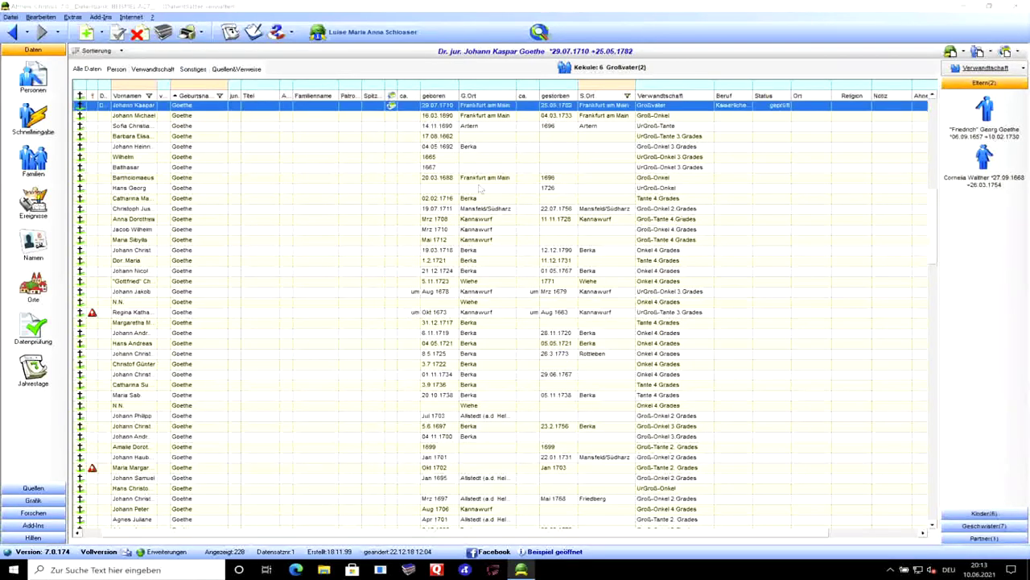
left_click(984, 513)
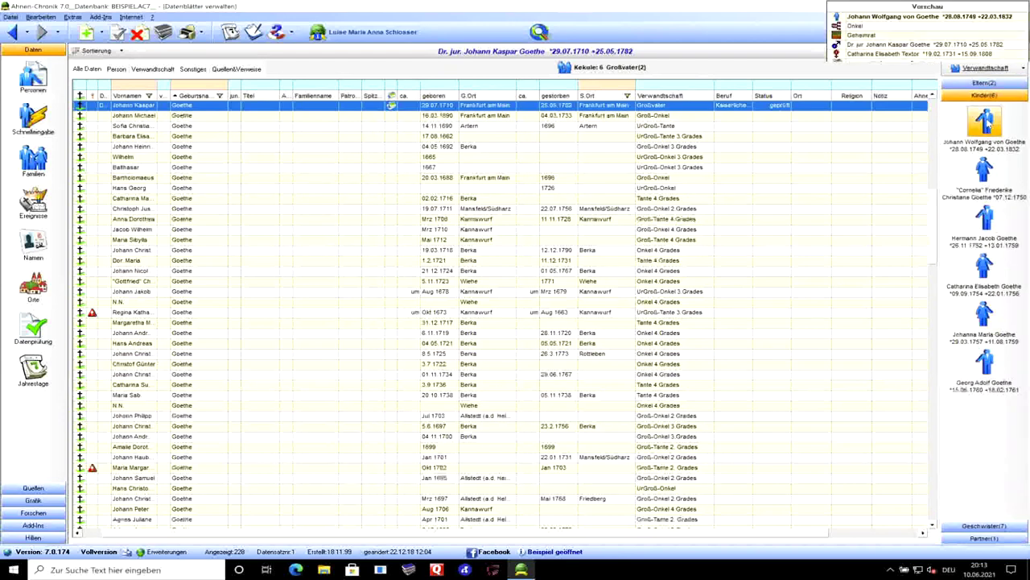
double_click(985, 120)
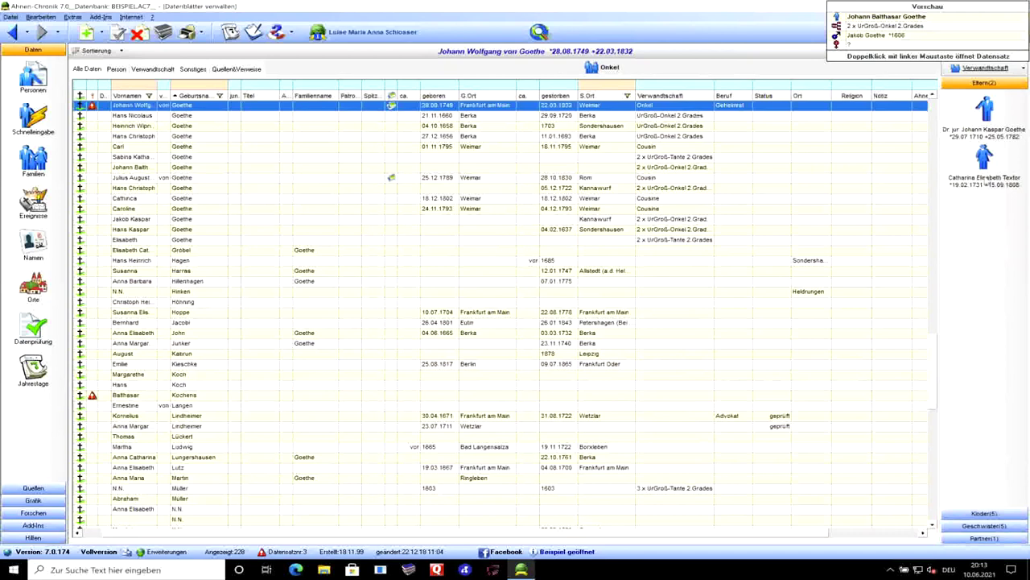
Step: Go to the record of Goethe's first listed child and back to the father's record
left_click(1012, 512)
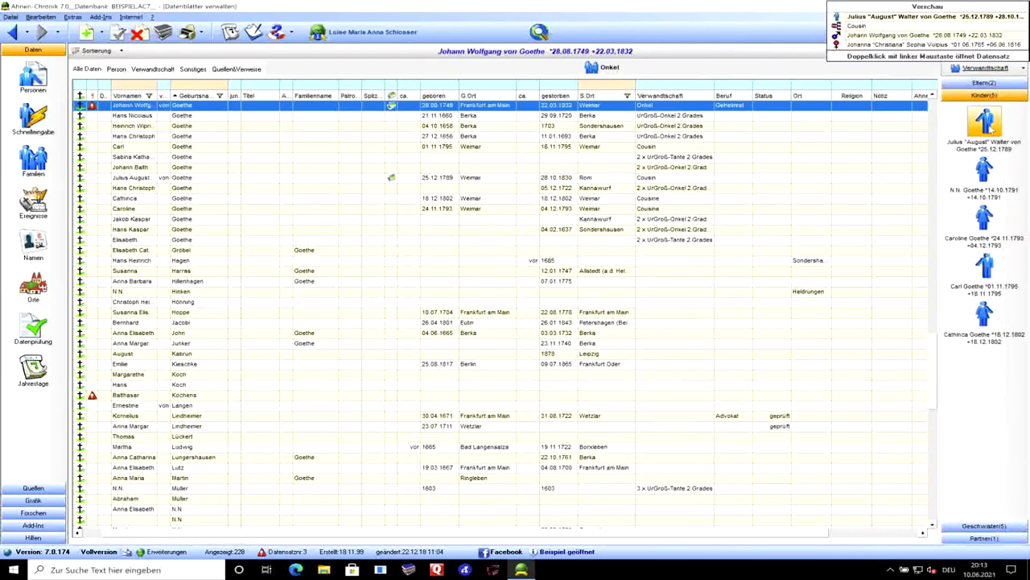
left_click(990, 124)
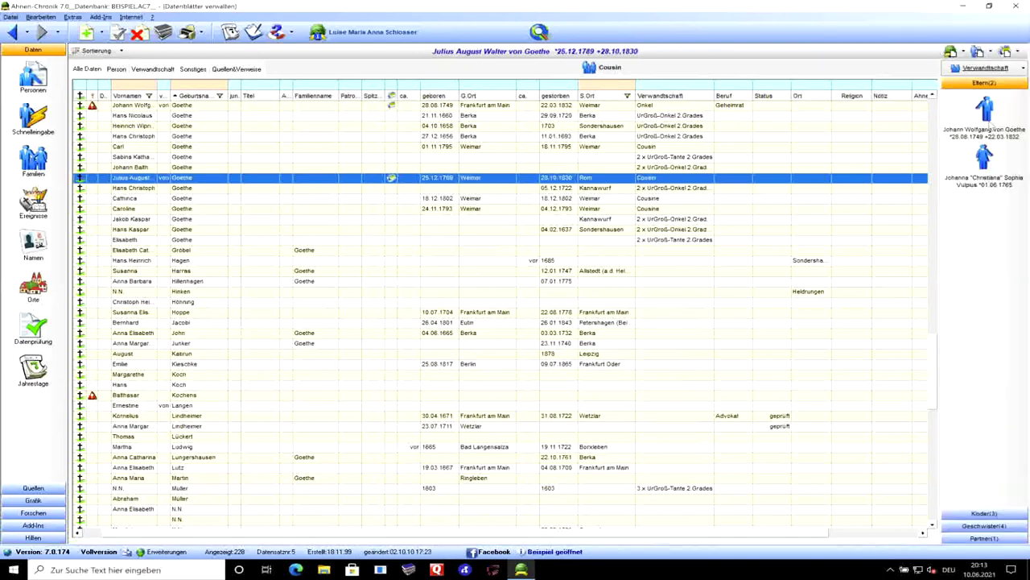
left_click(986, 113)
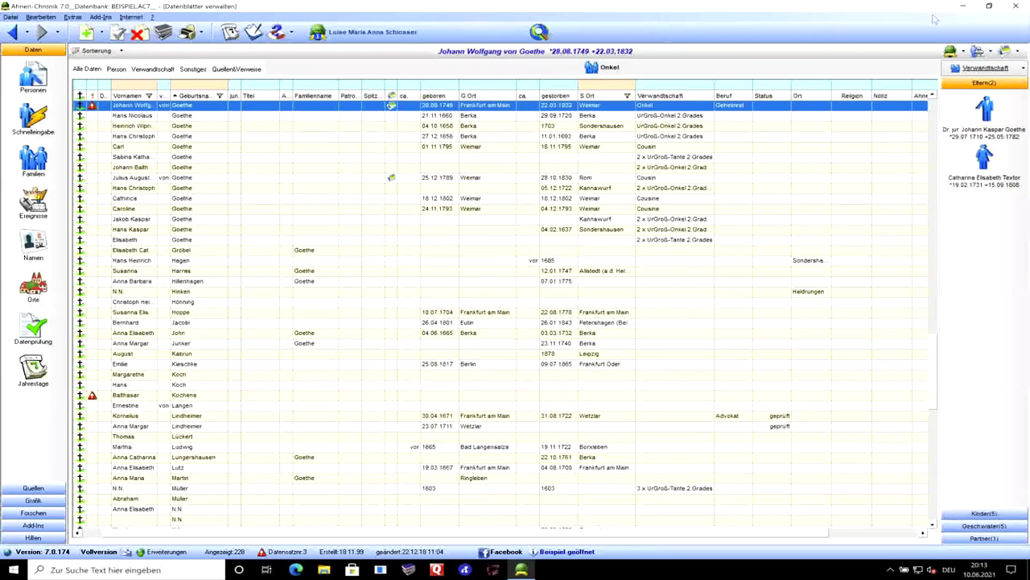
Step: View the illustrated ancestor tree of Johann Wolfgang von Goethe and return to the person list
left_click(951, 51)
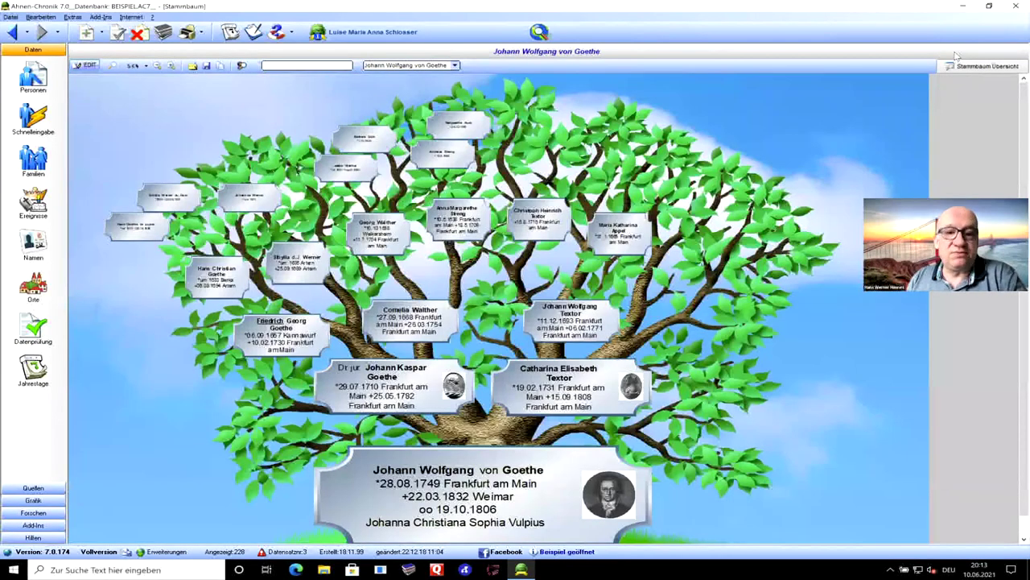
left_click(955, 53)
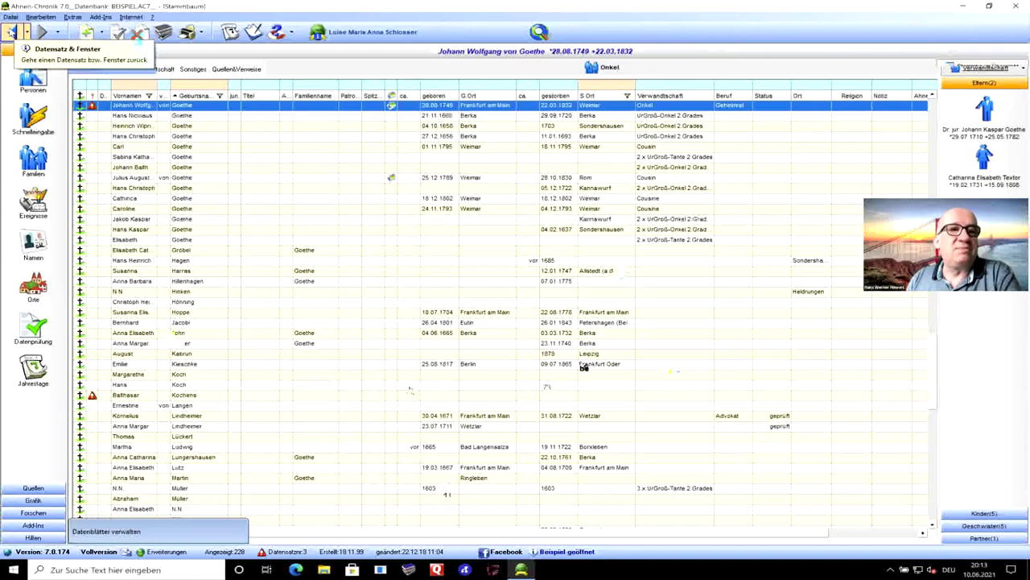
left_click(12, 31)
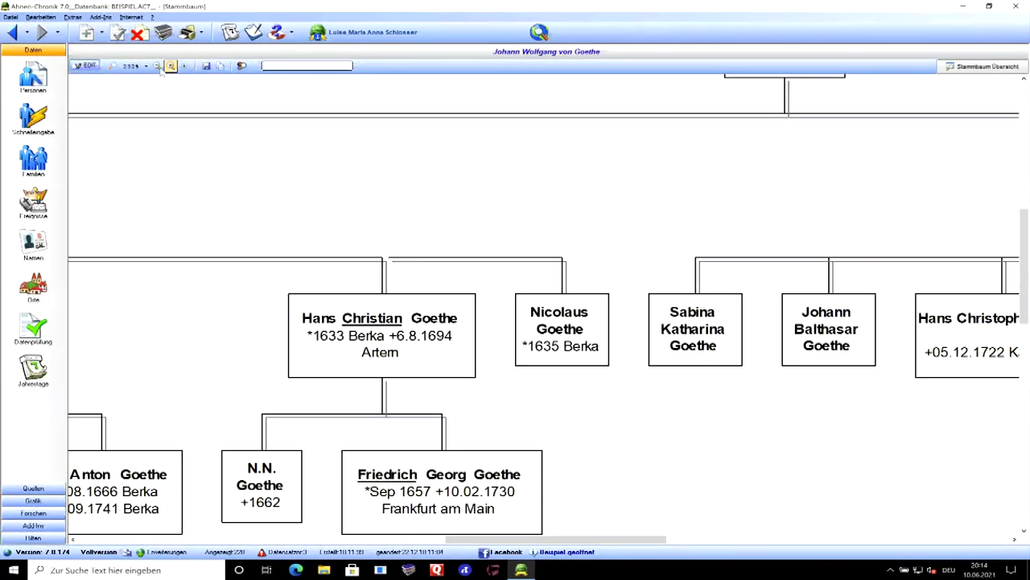
Step: Display the complete family tree chart of Johann Wolfgang von Goethe at 45% zoom
left_click(158, 66)
left_click(157, 67)
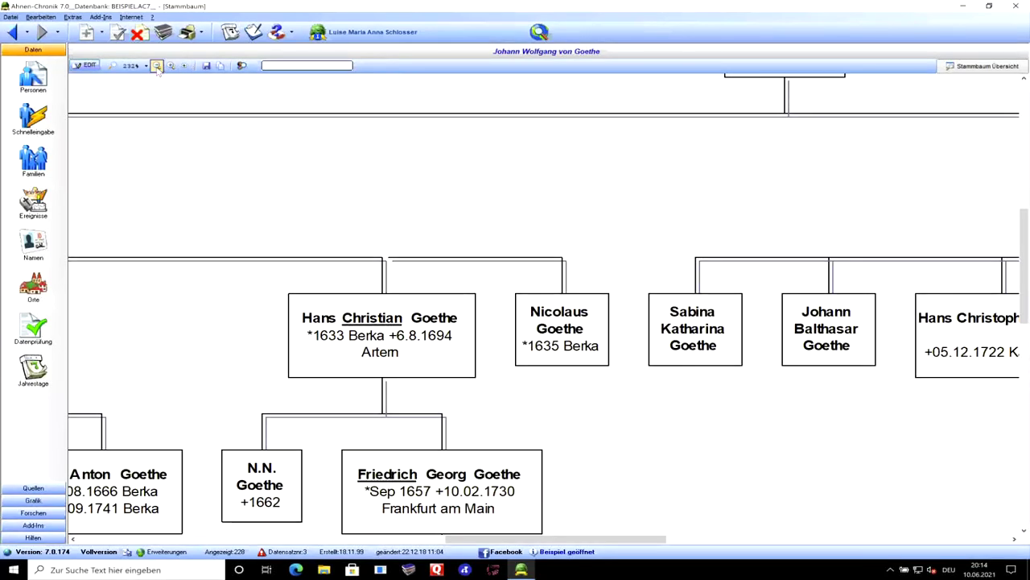
left_click(158, 66)
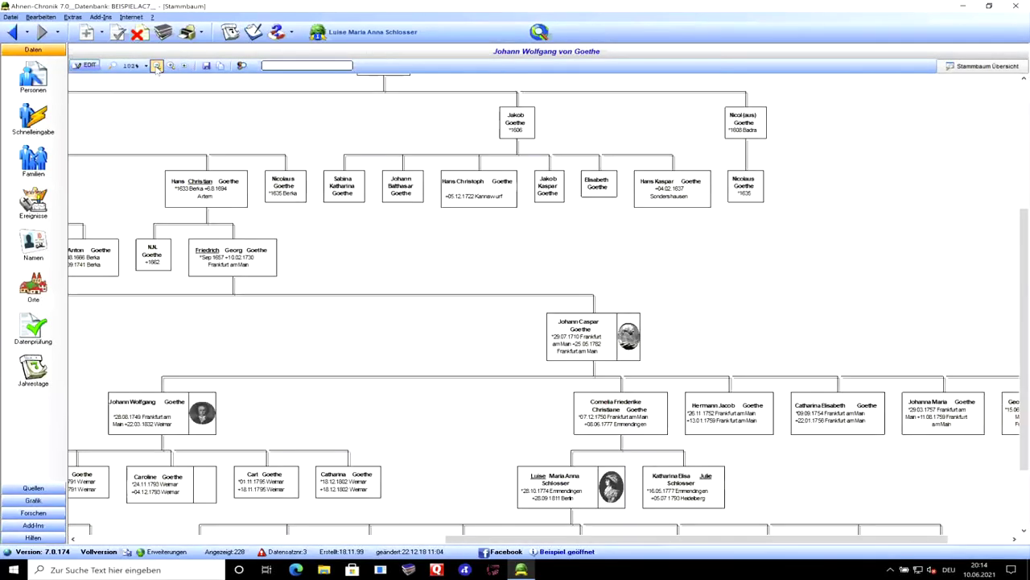
left_click(157, 67)
left_click(158, 67)
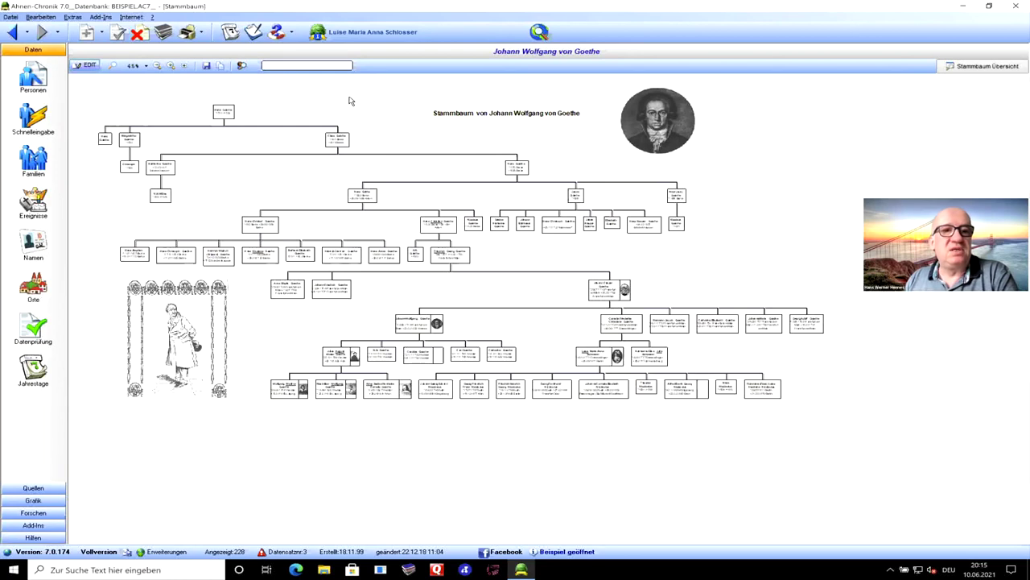
left_click(157, 65)
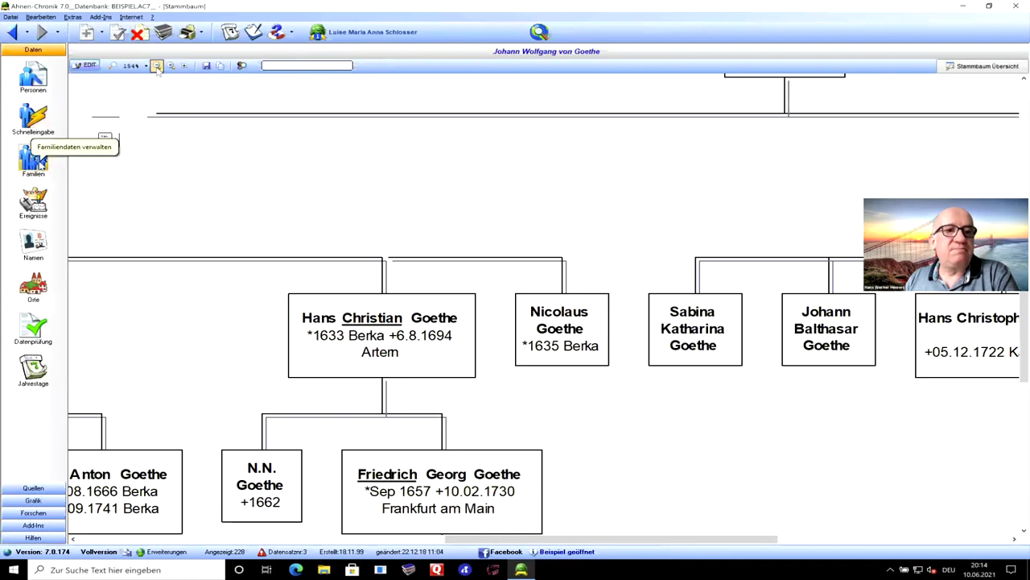
Step: Open the family data and examine the start persons assigned to the Goethe family
left_click(34, 161)
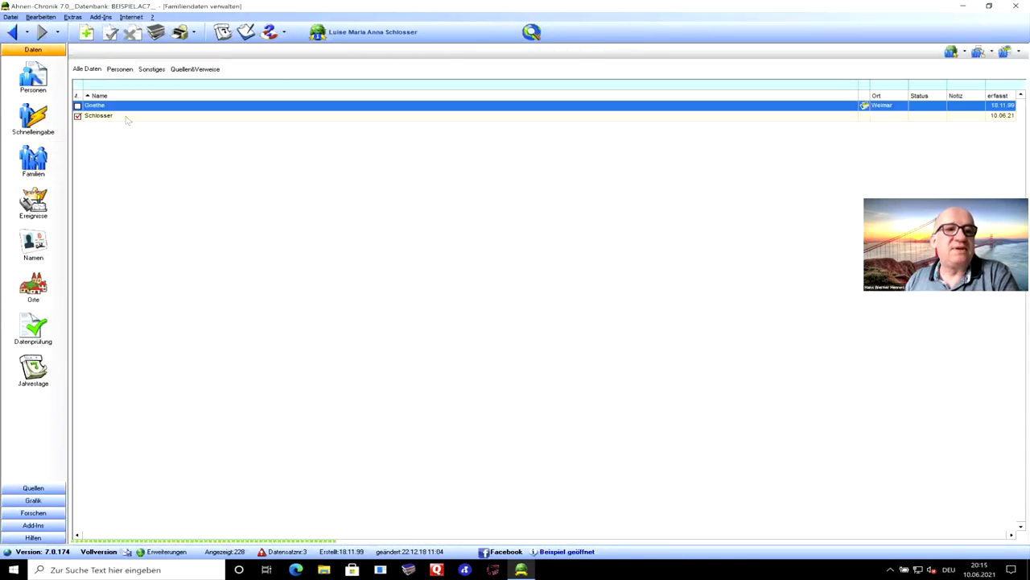
left_click(120, 69)
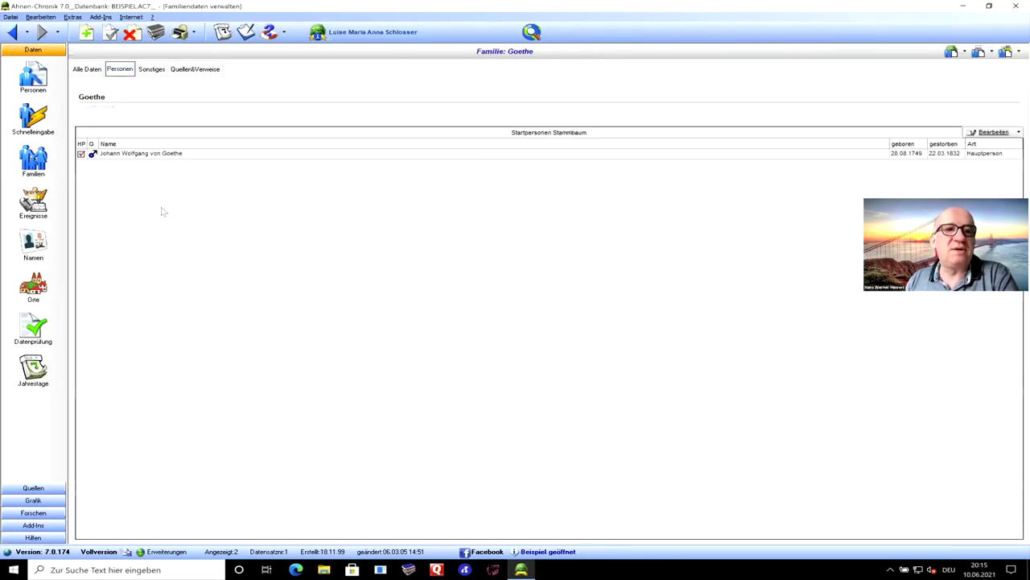
left_click(90, 70)
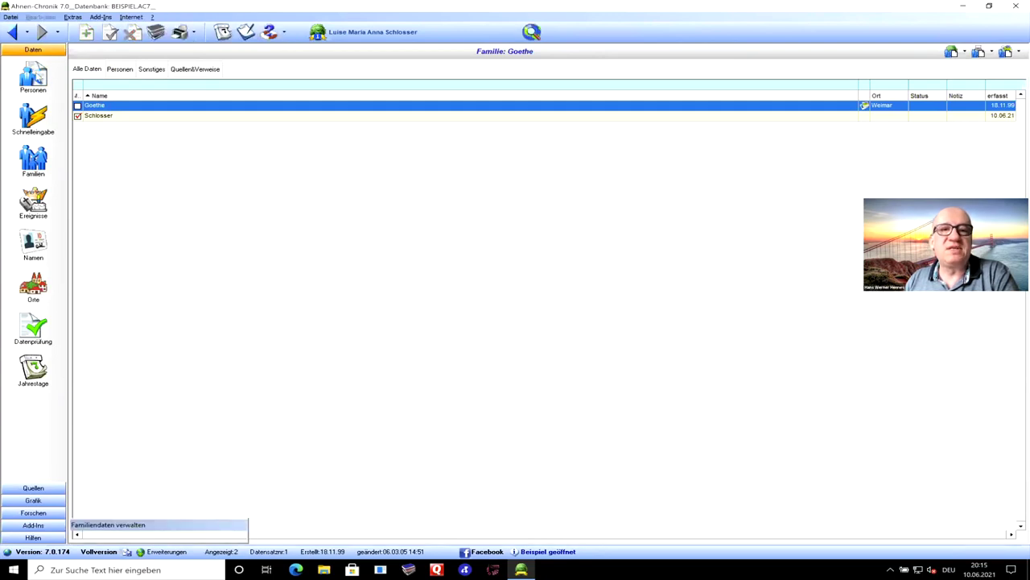
double_click(177, 105)
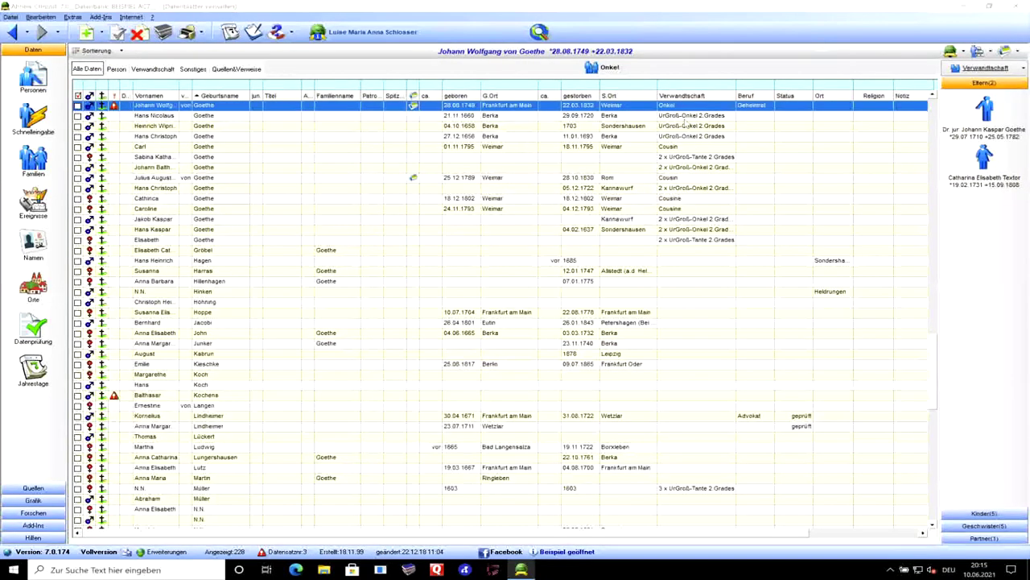
Step: Set Johann Wolfgang von Goethe as the start person and recalculate the relationships
mouse_move(686, 108)
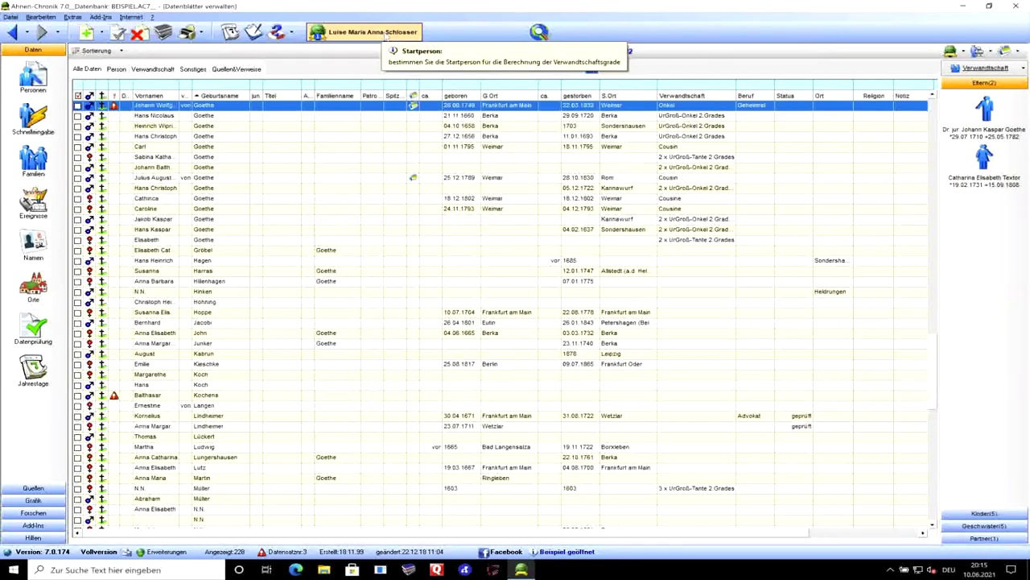
left_click(388, 34)
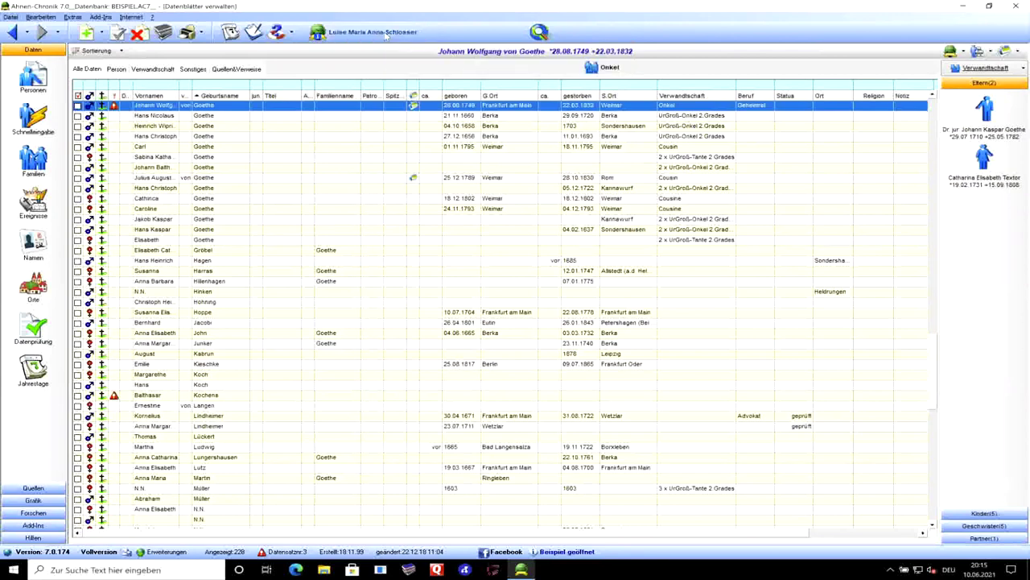
left_click(202, 137)
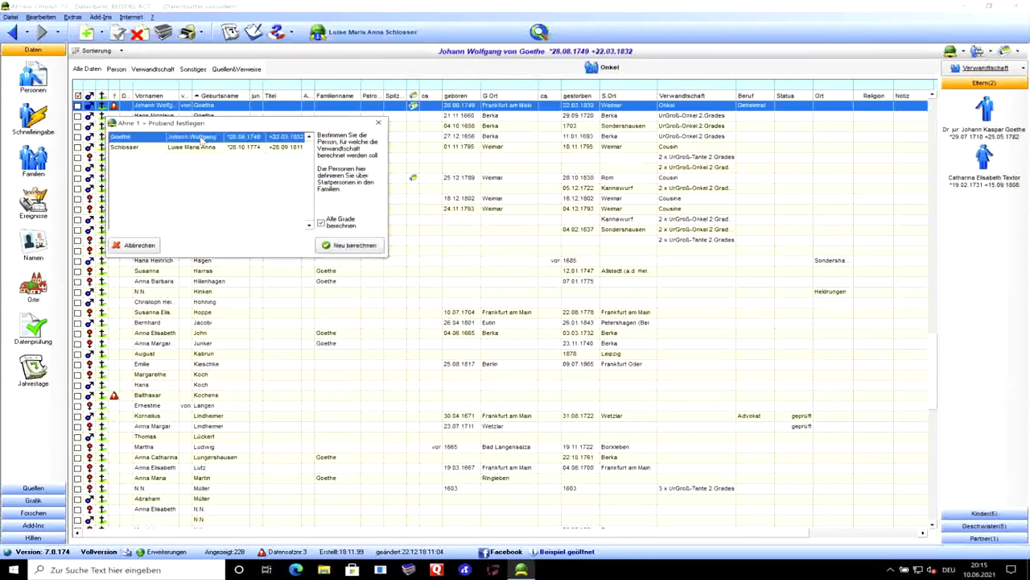
left_click(341, 245)
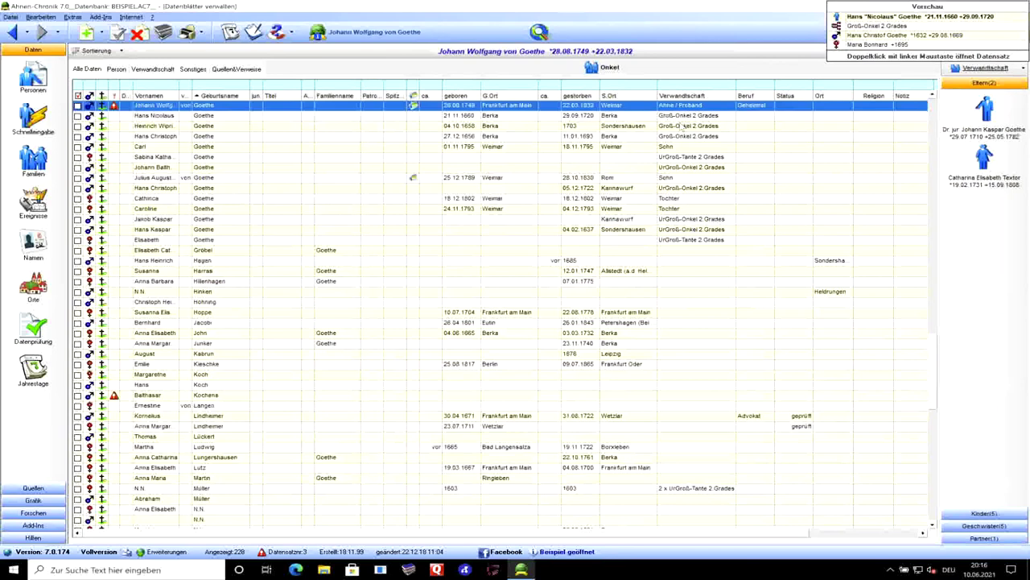
Step: View the personal data sheet of Goethe's son born in 1789 and open the database's event list
left_click(673, 177)
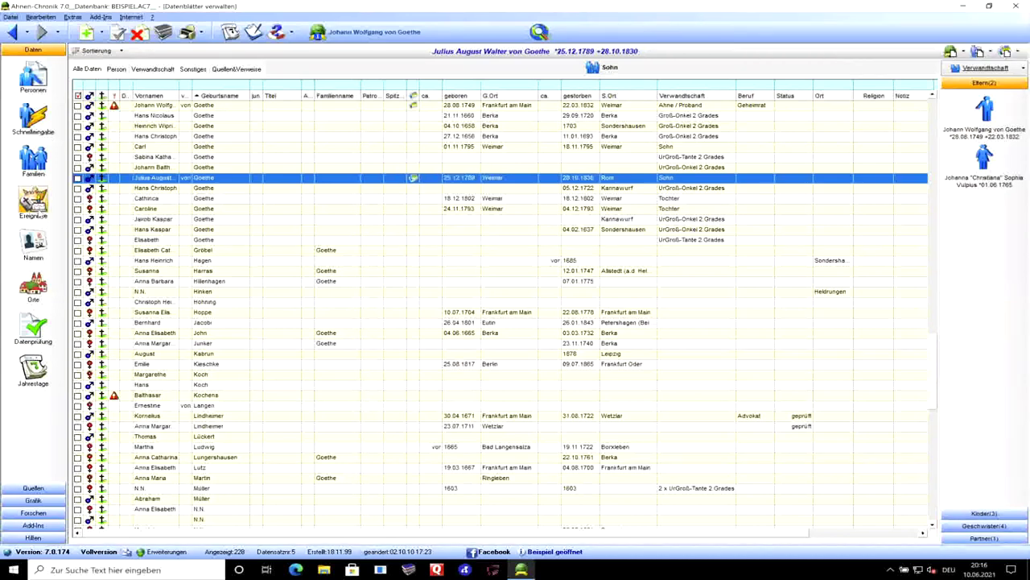
left_click(116, 70)
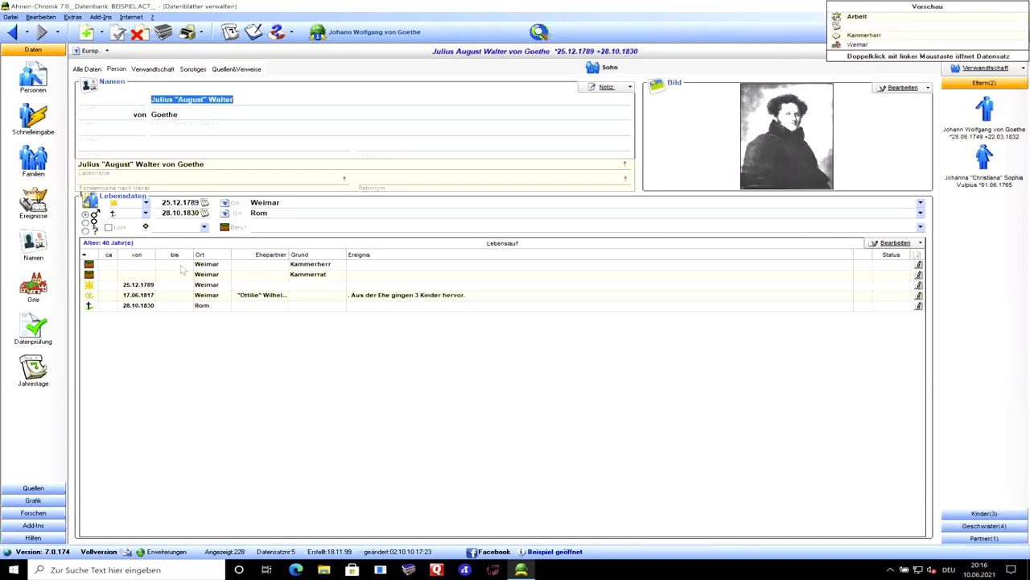
left_click(44, 214)
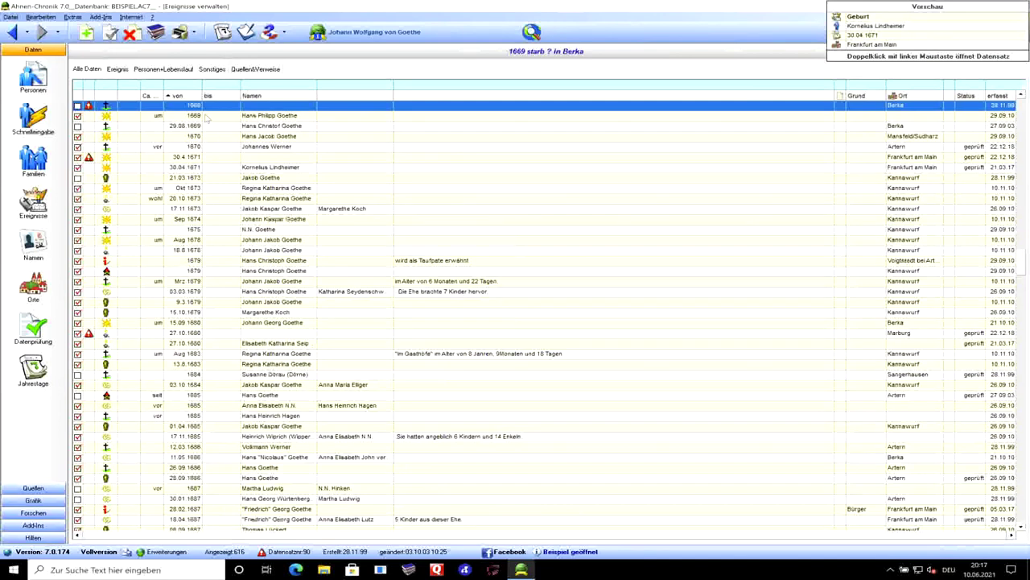
Step: Filter the event list by start date with the range 1660..1700
left_click(194, 85)
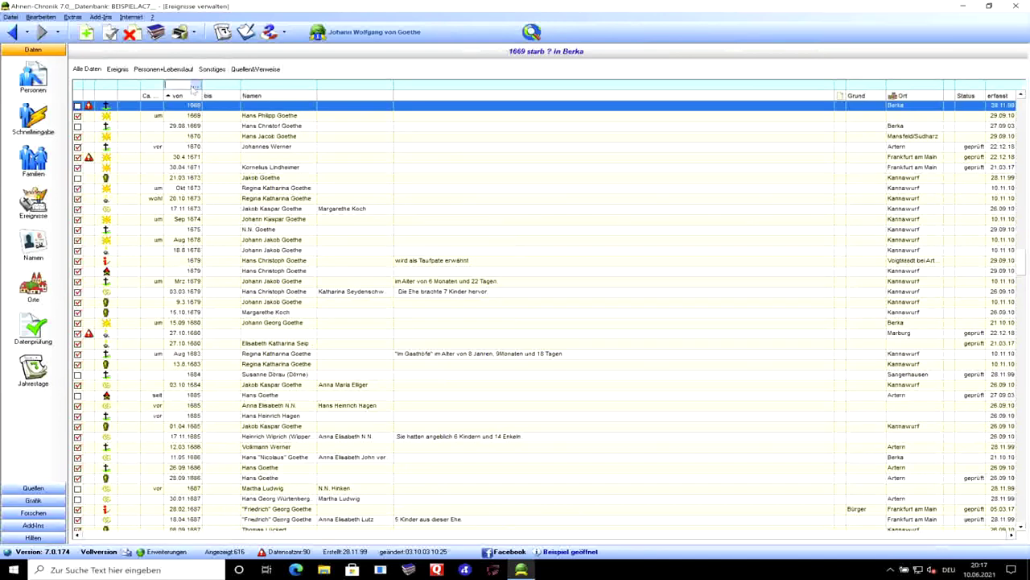
type("1660")
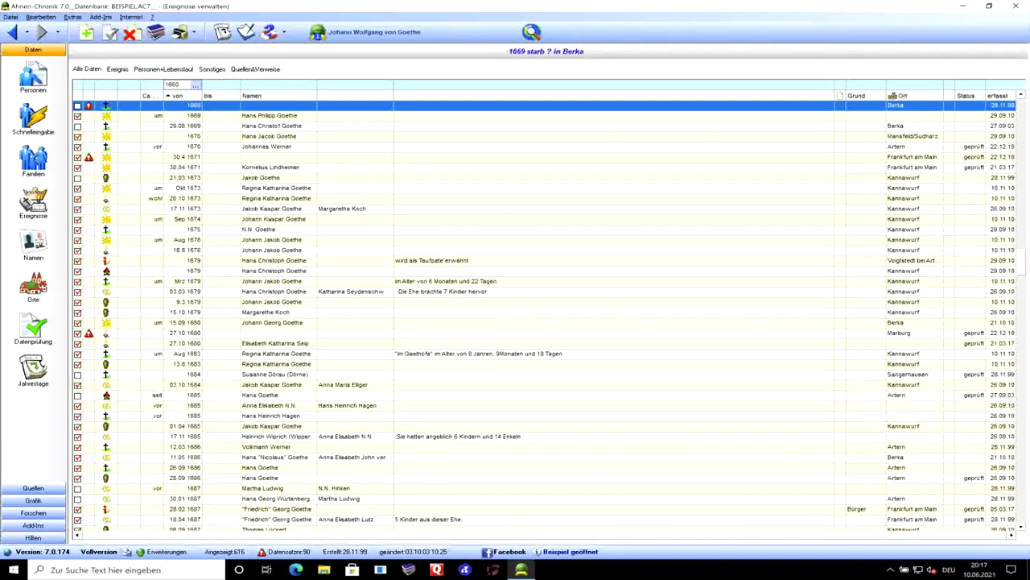
type("700")
key("Return")
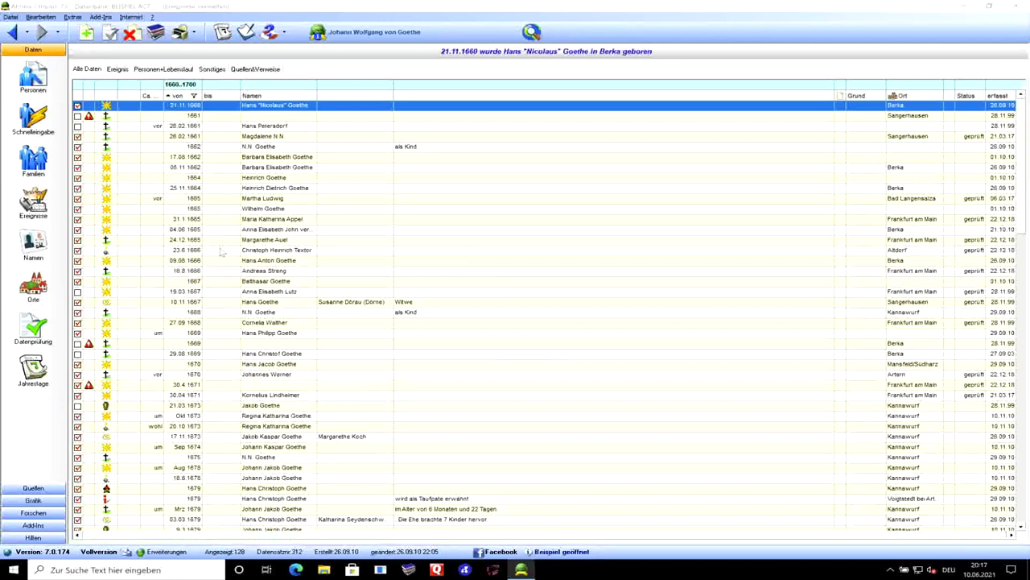
mouse_move(224, 253)
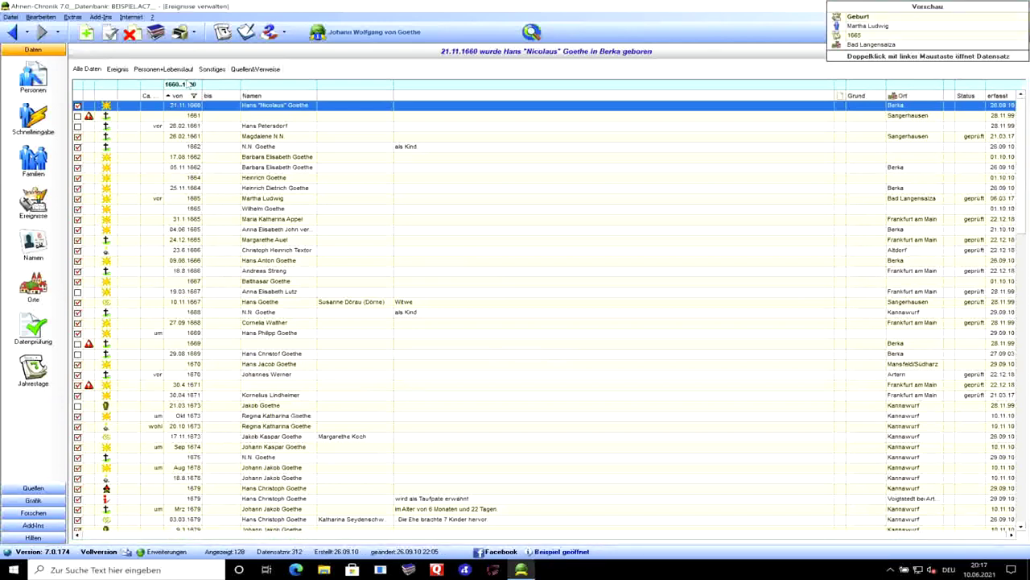
Step: Narrow the event start-date filter to 1660..1690 and further to 1660..1680
left_click(187, 84)
left_click(192, 85)
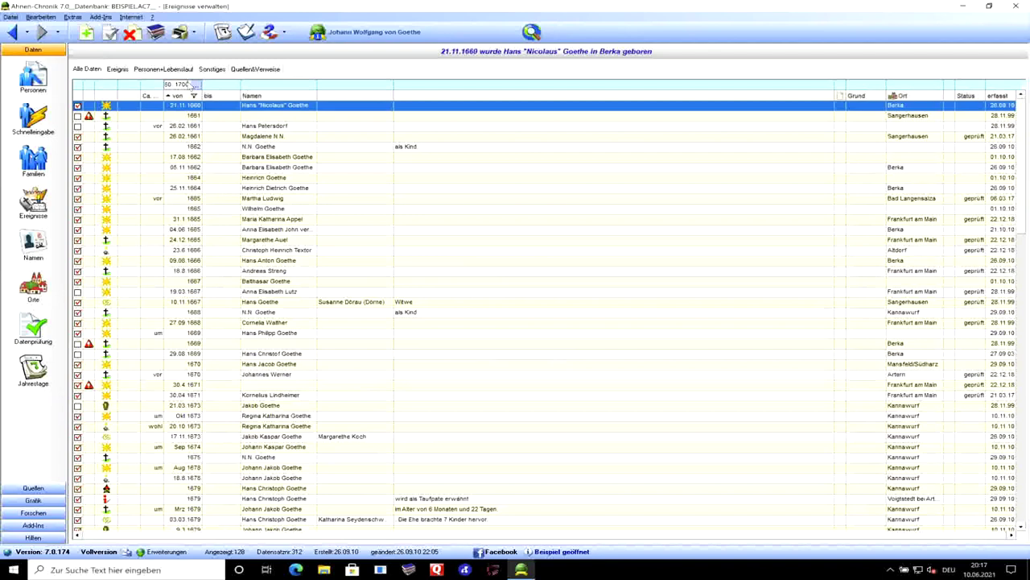
key("BackSpace")
key("BackSpace")
key("Return")
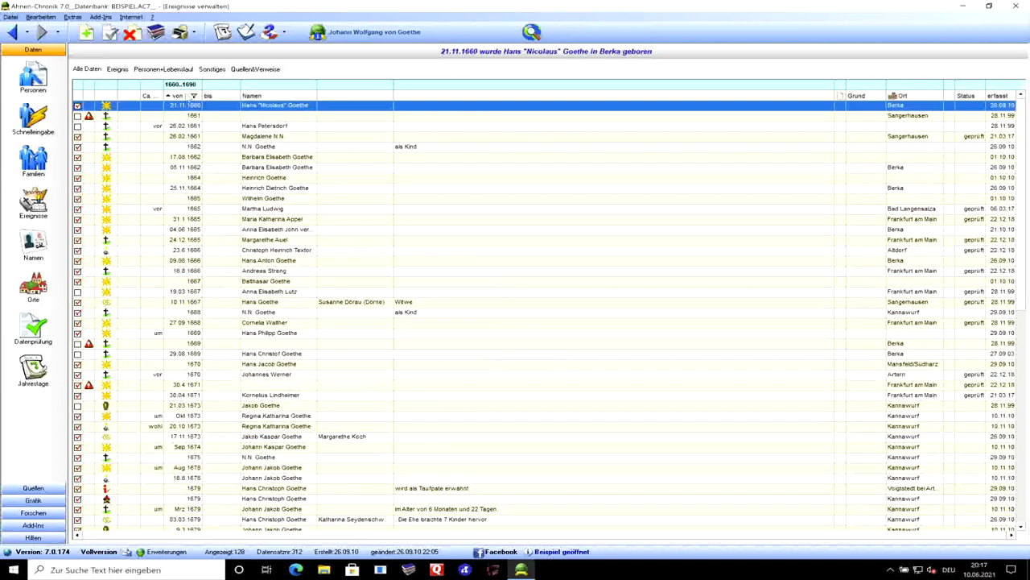
left_click(183, 85)
type("1660.")
type(".1680")
key("Return")
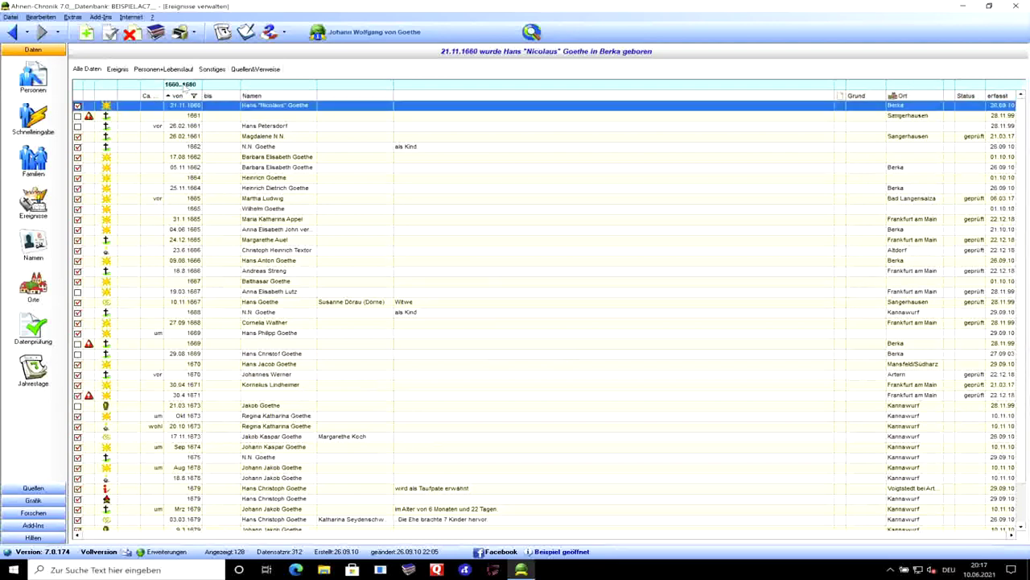
Step: Restrict the event list to start dates in the range 1660..1665
left_click(184, 85)
type("1660")
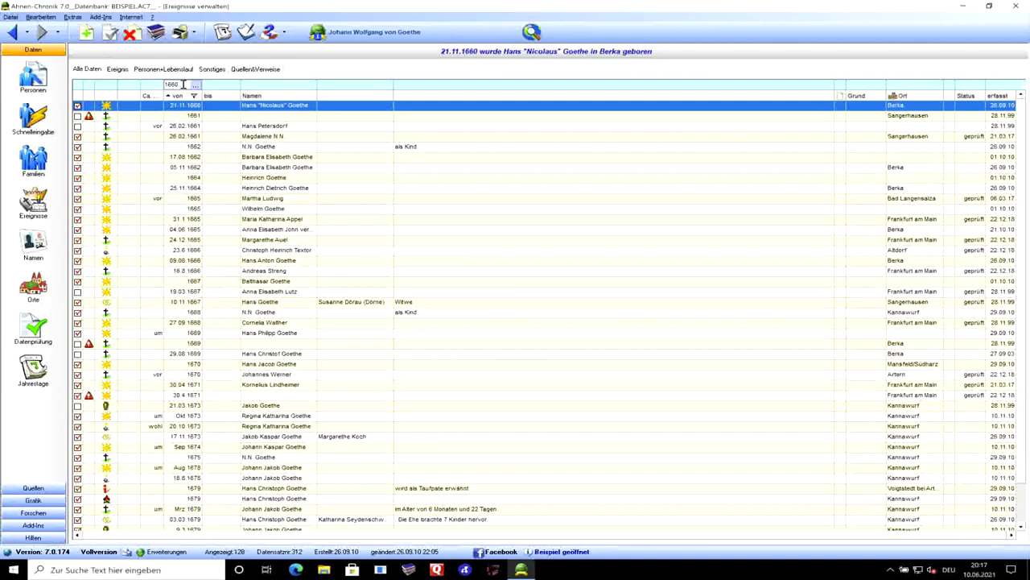
type("..1665")
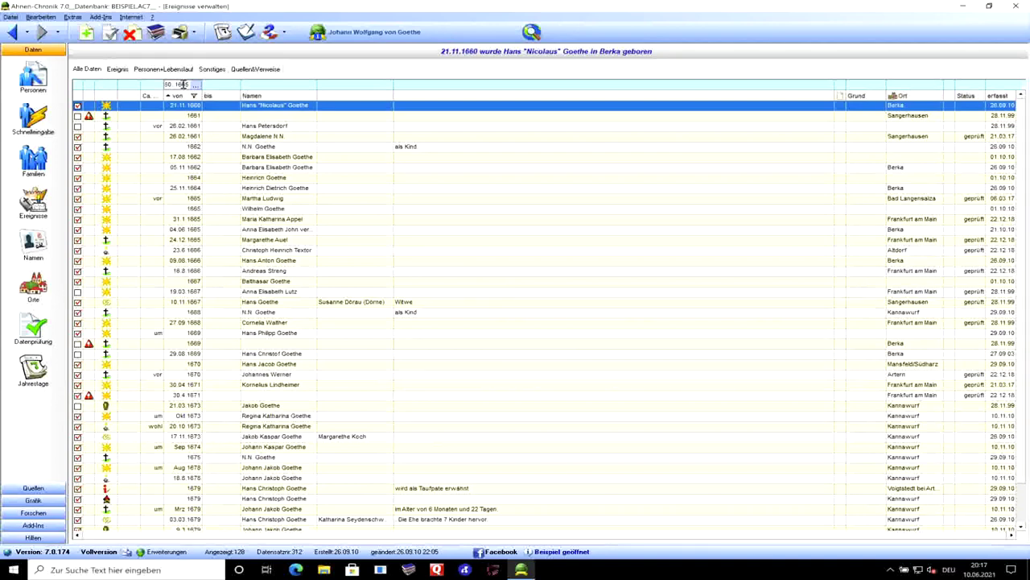
key("Return")
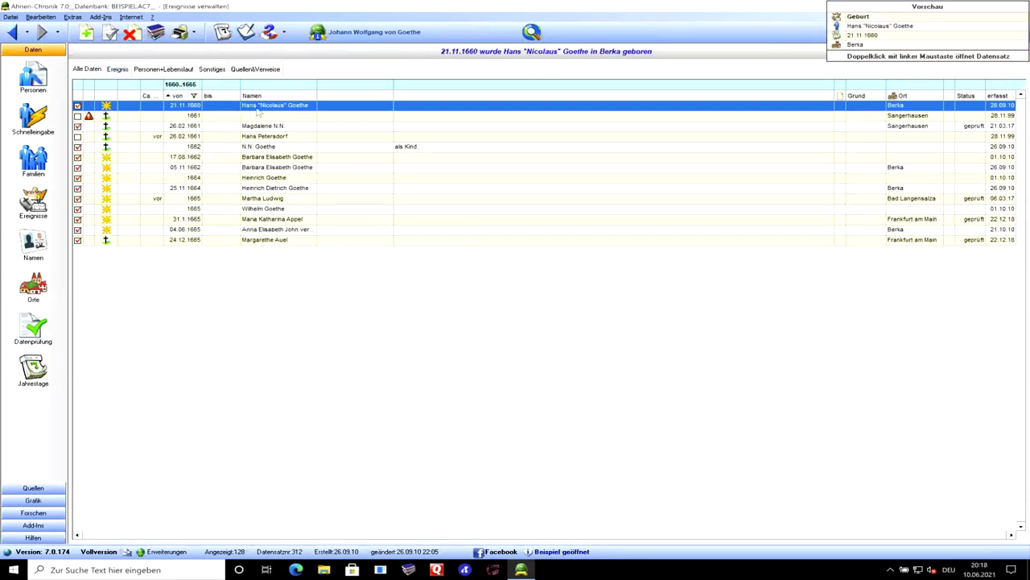
Step: Review the first listed Berka birth event's details, linked person and life history, miscellaneous data and sources, and return to the event list
left_click(117, 69)
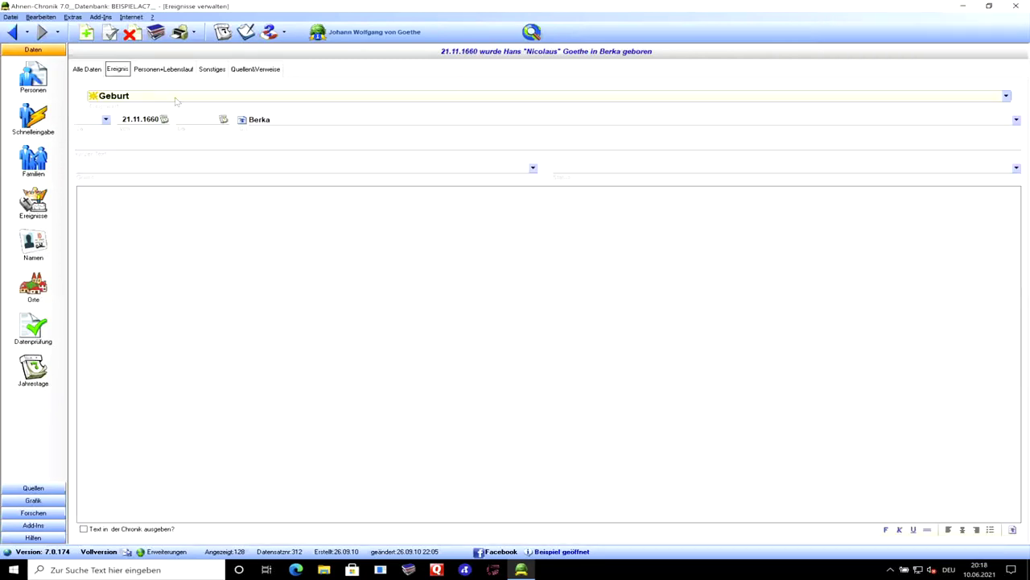
left_click(163, 69)
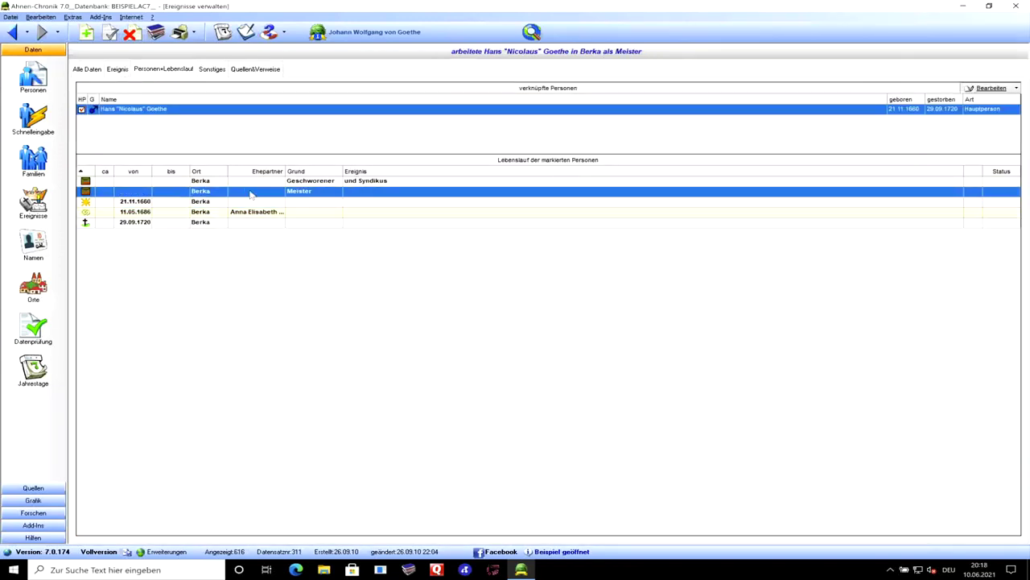
left_click(252, 201)
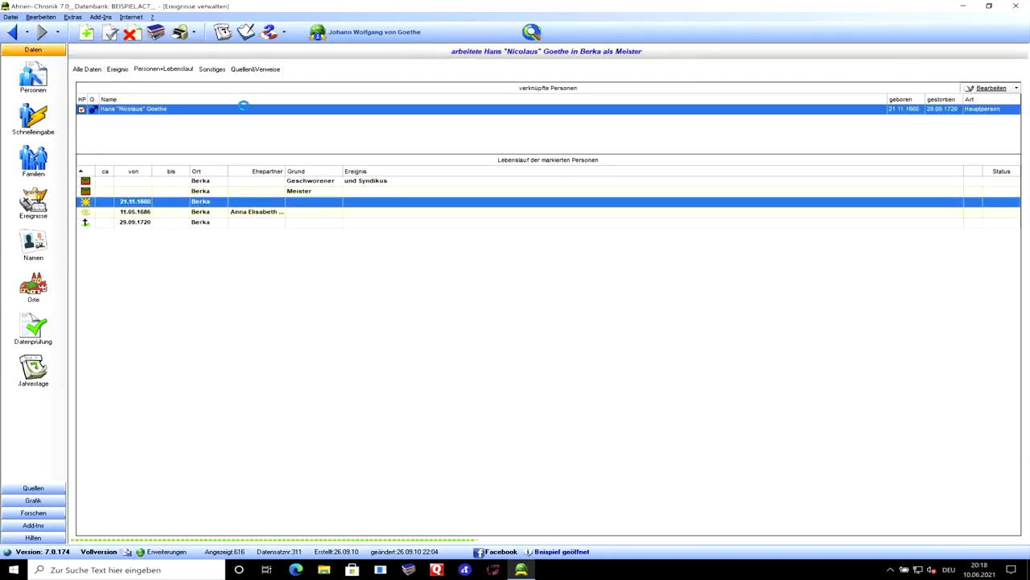
left_click(212, 70)
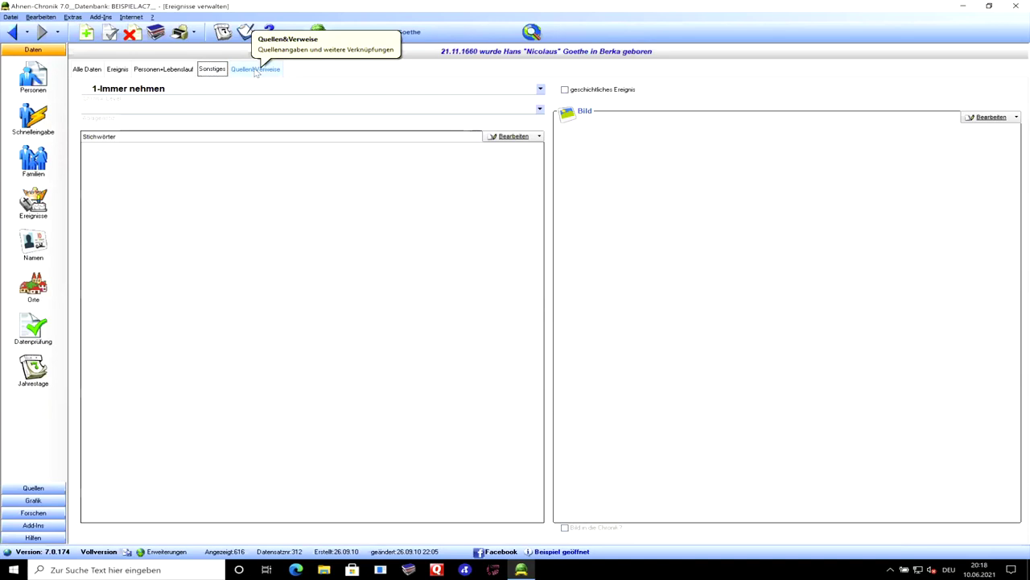
left_click(256, 70)
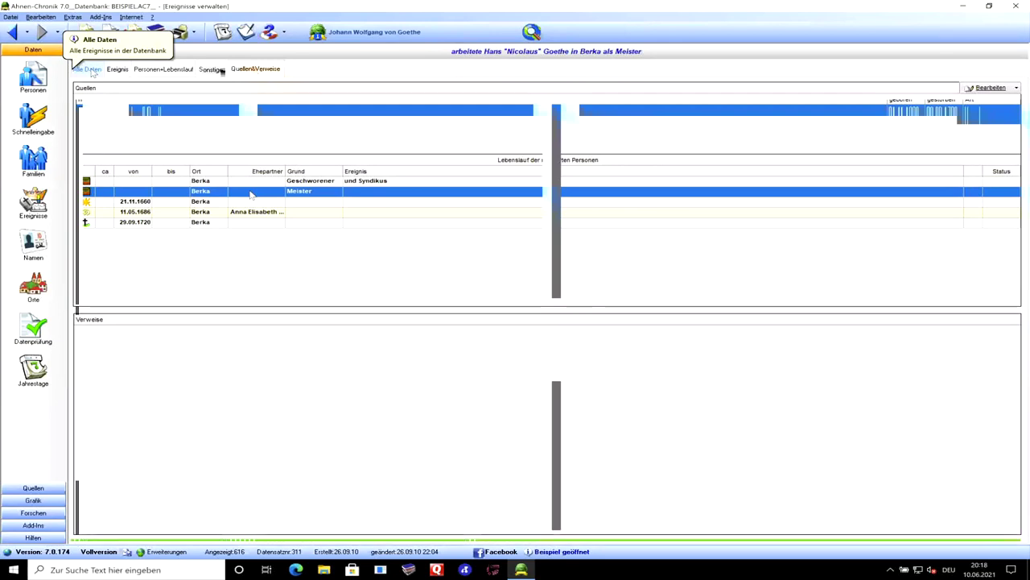
left_click(91, 71)
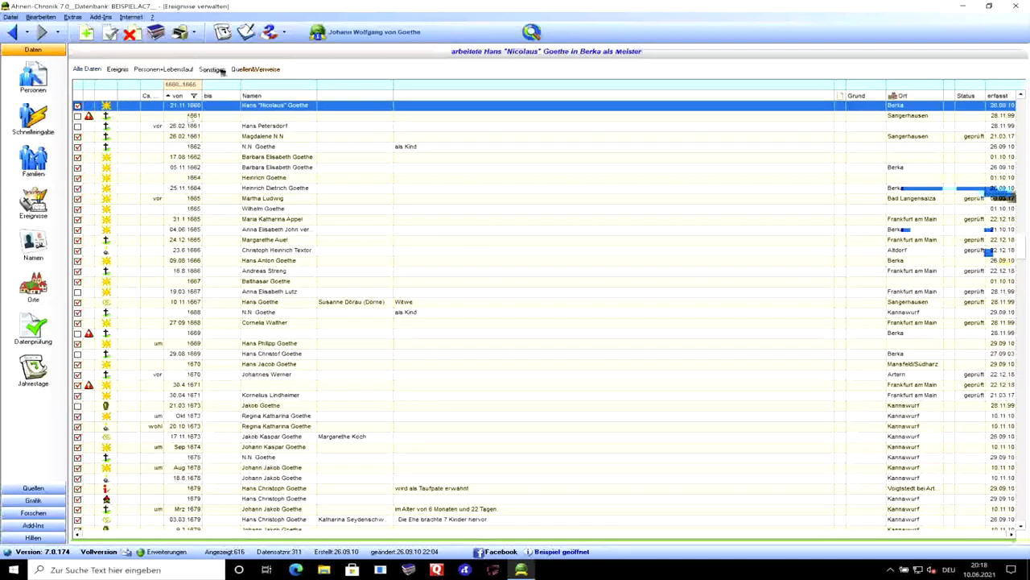
mouse_move(189, 118)
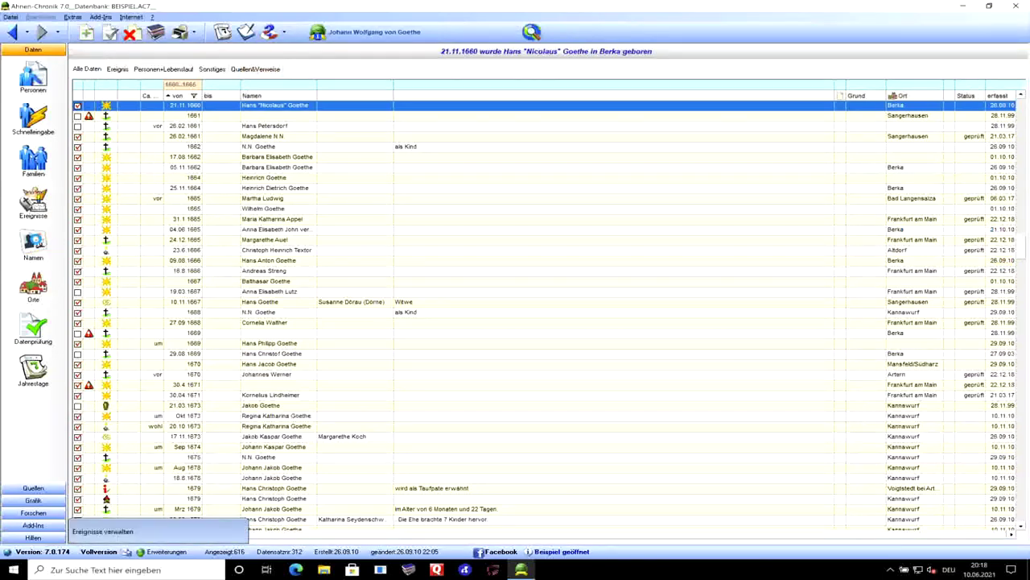
Step: Open the database's name list and filter it by "goethe"
left_click(34, 240)
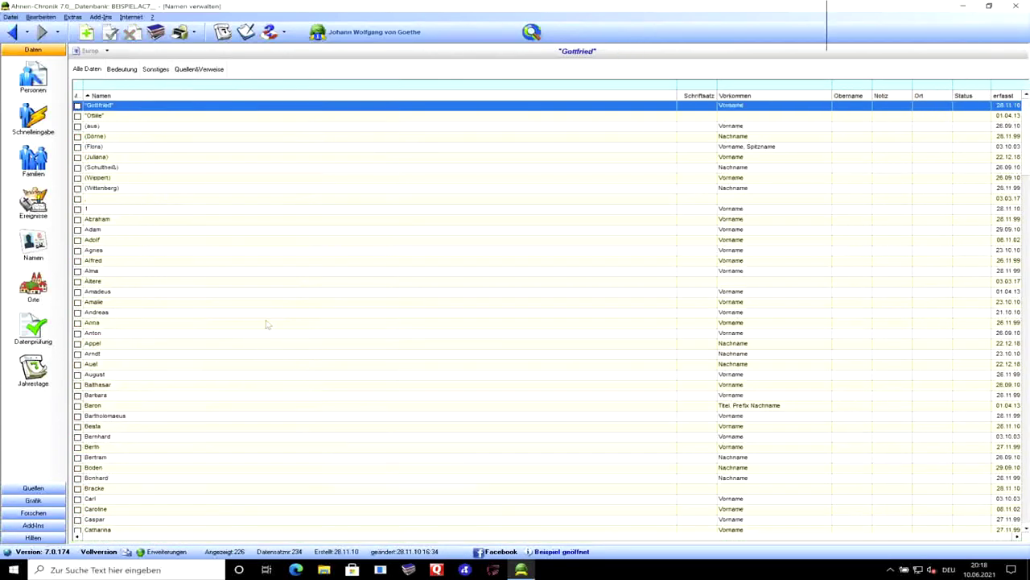
left_click(183, 83)
type("got")
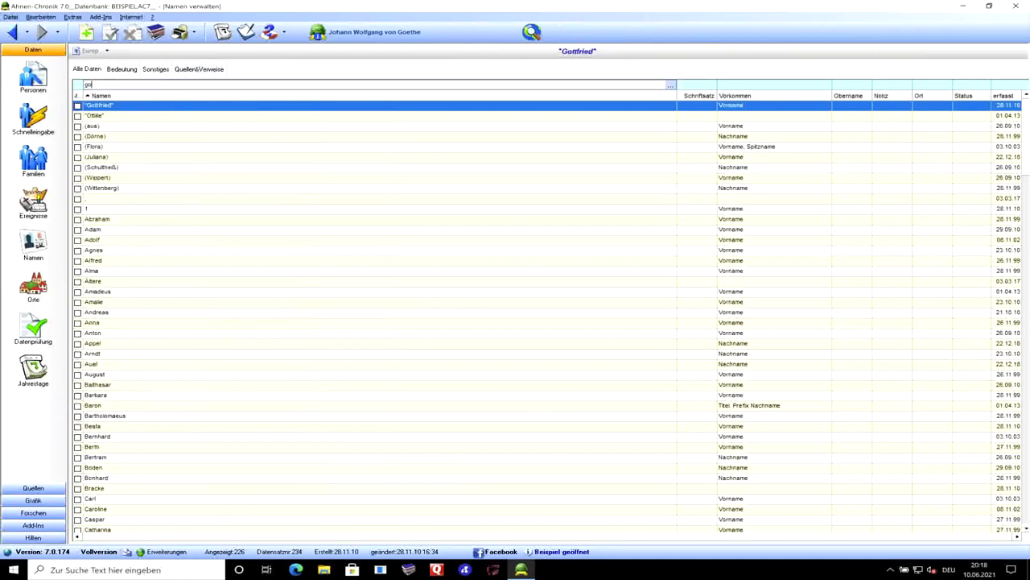
key("BackSpace")
key("BackSpace")
key("BackSpace")
type("oethe")
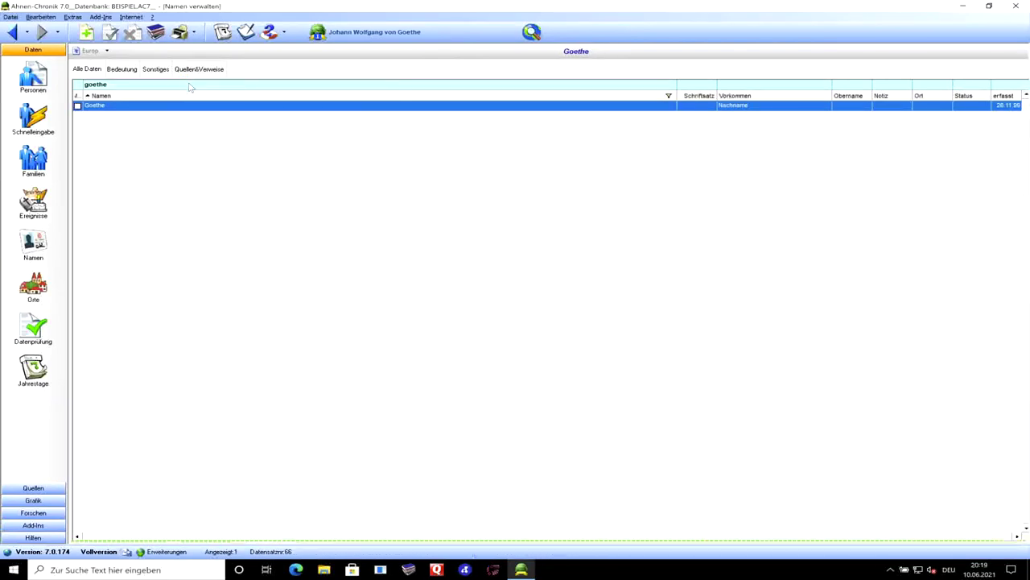
Step: Check the meaning entries of the names Goethe, Adolf and Anton, returning to the full name list after each
left_click(121, 69)
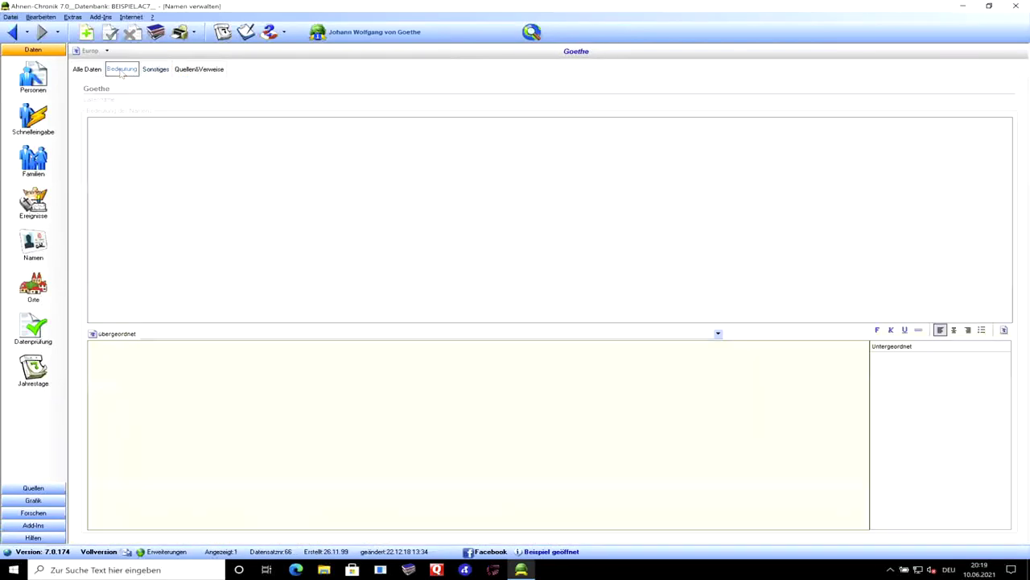
left_click(88, 70)
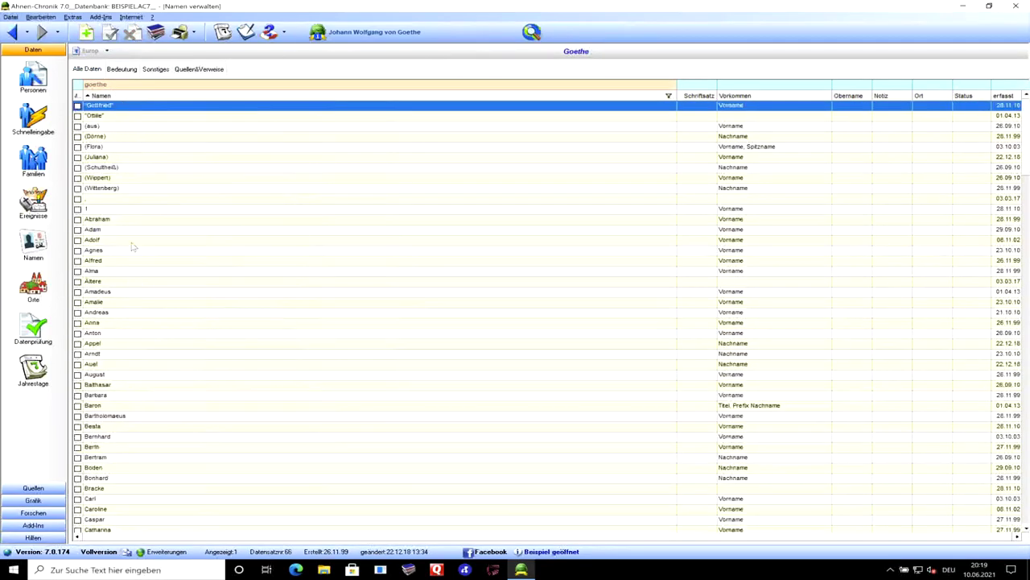
left_click(129, 245)
left_click(121, 69)
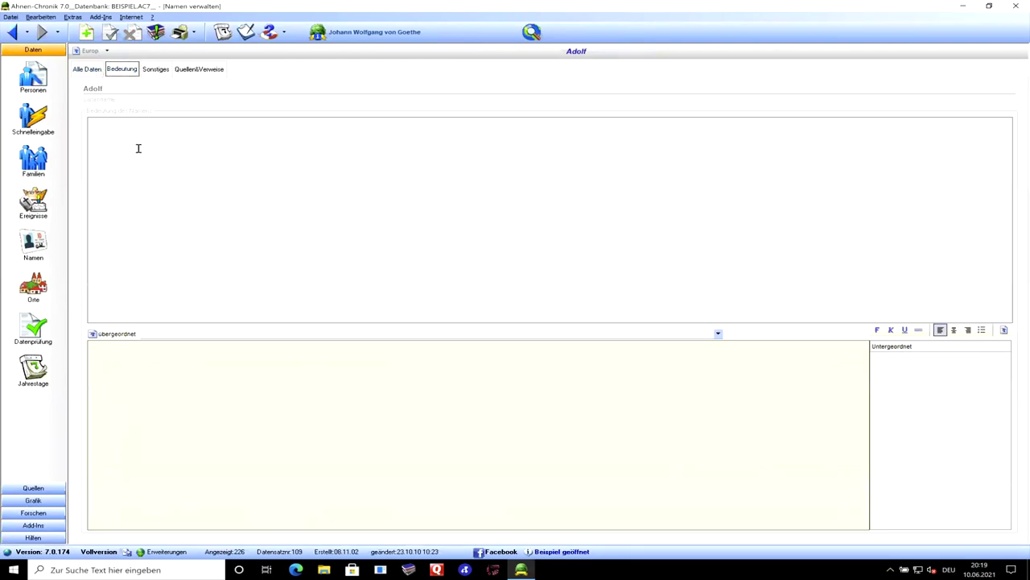
left_click(87, 70)
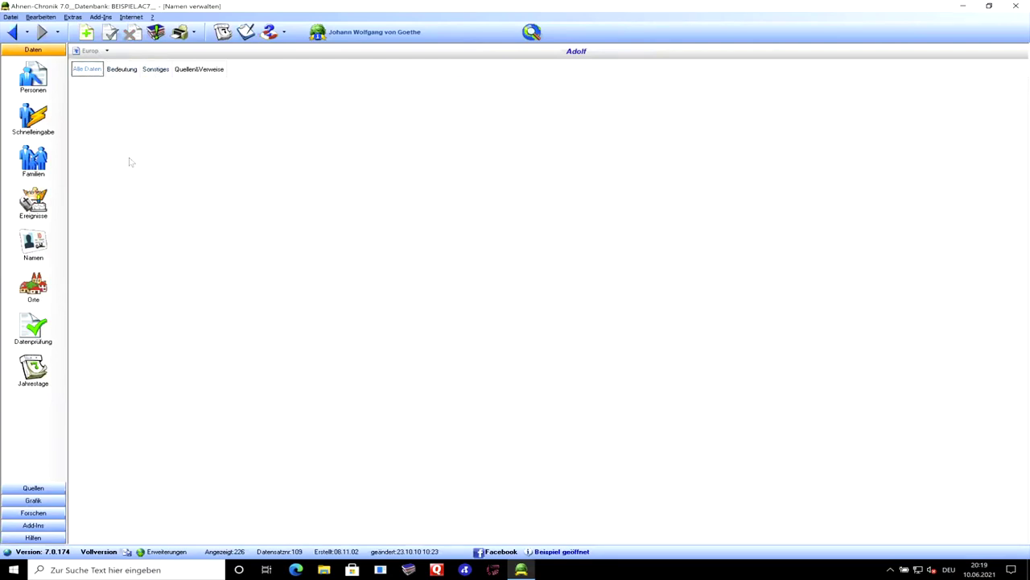
mouse_move(137, 327)
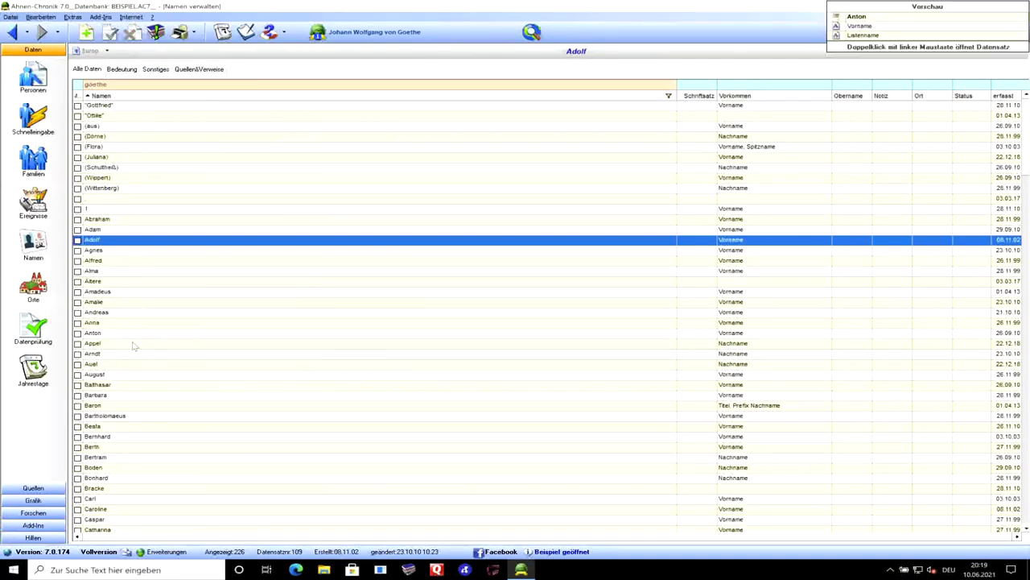
left_click(133, 335)
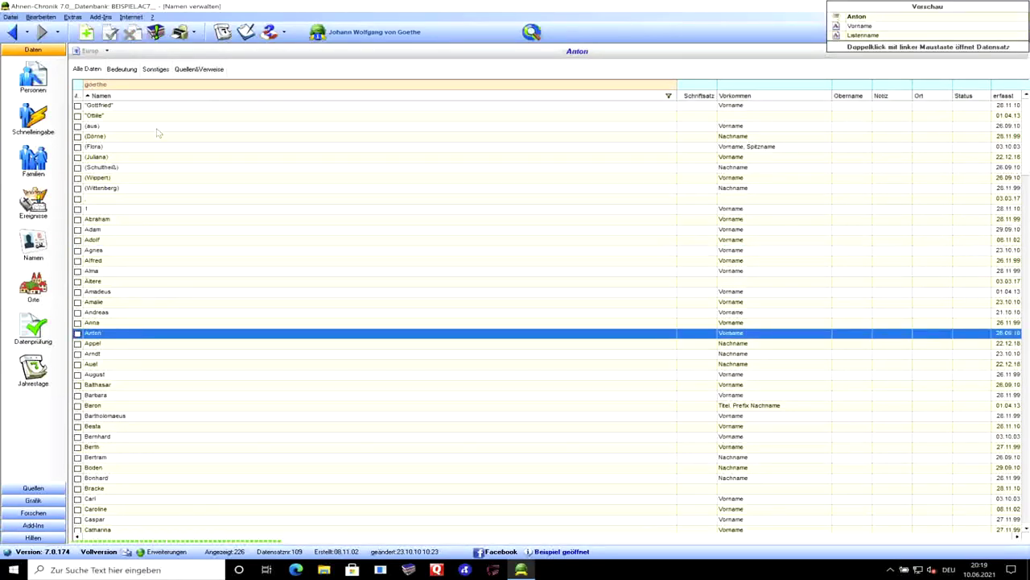
left_click(121, 71)
left_click(87, 69)
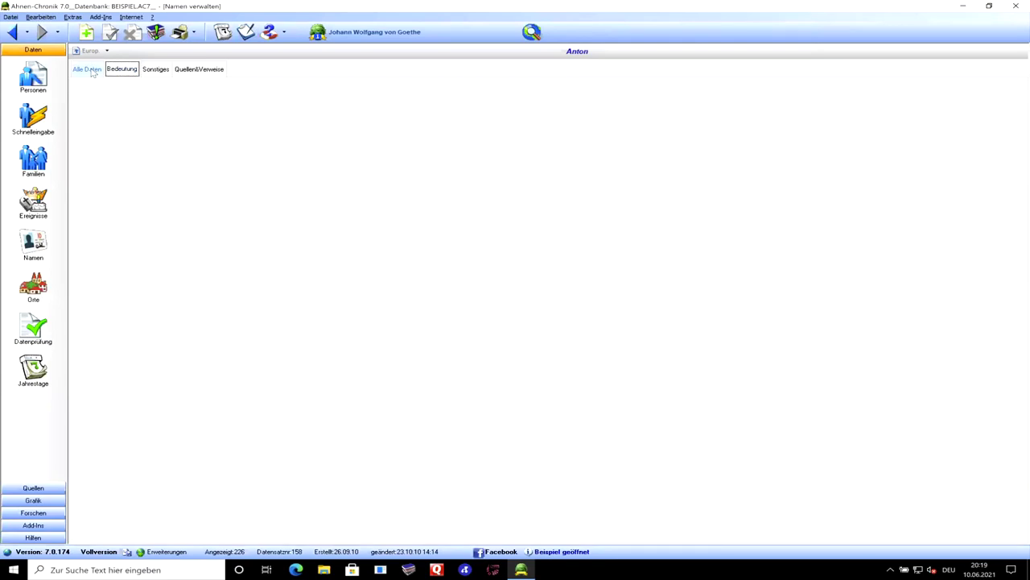
Step: Review the meaning, miscellaneous data, sources and references of the first name Bartholomaeus
left_click(146, 417)
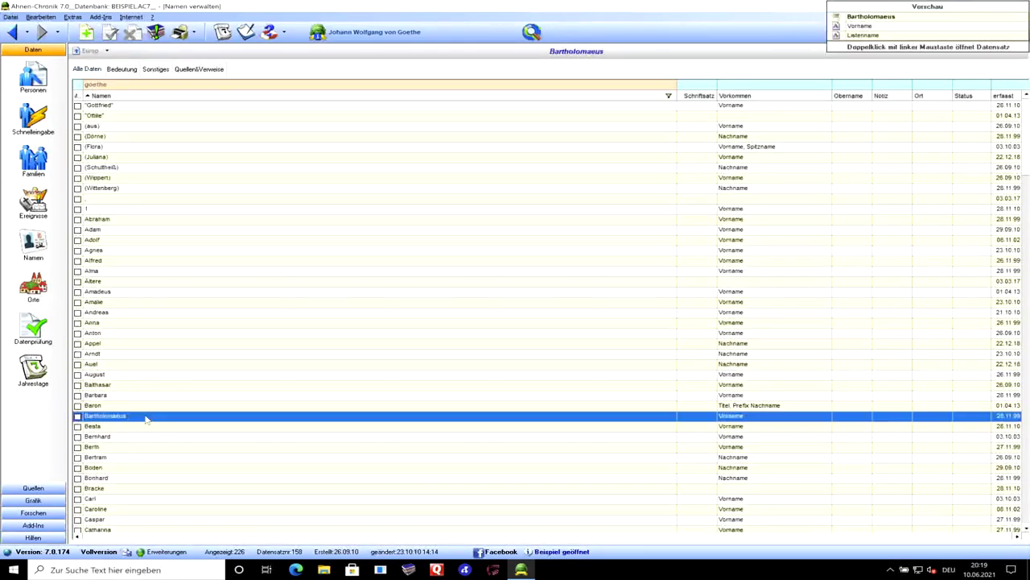
left_click(120, 70)
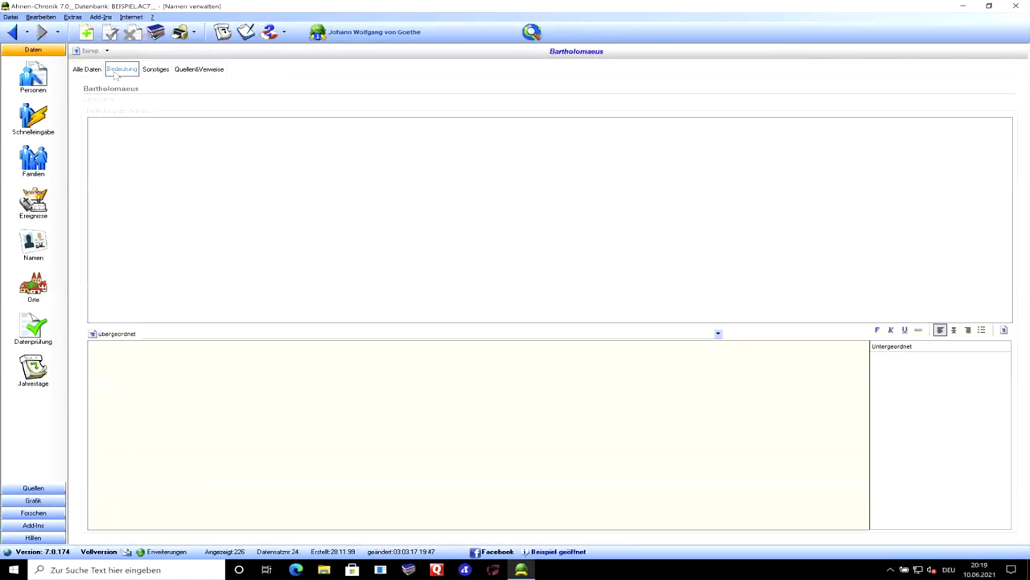
left_click(156, 69)
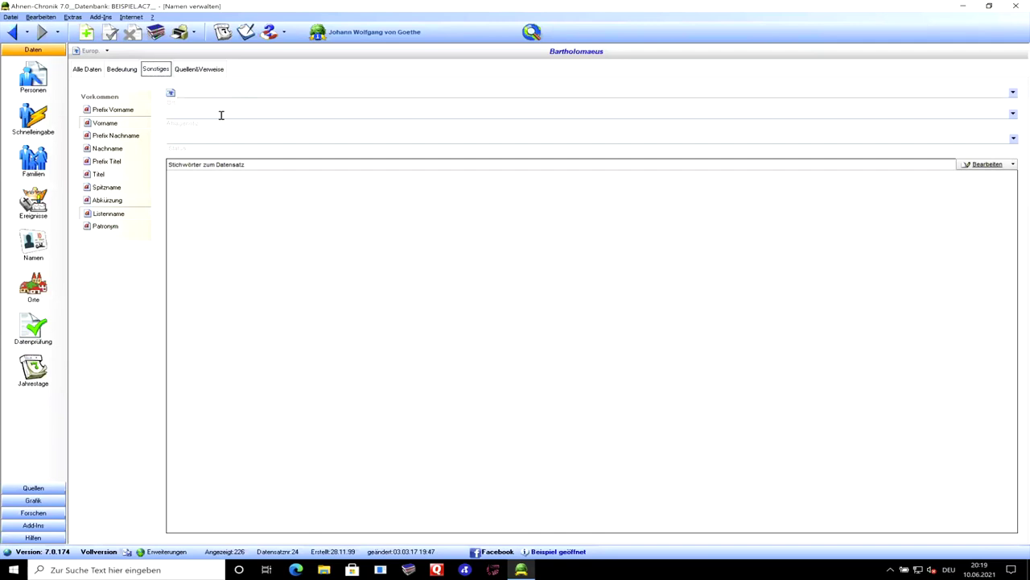
left_click(200, 70)
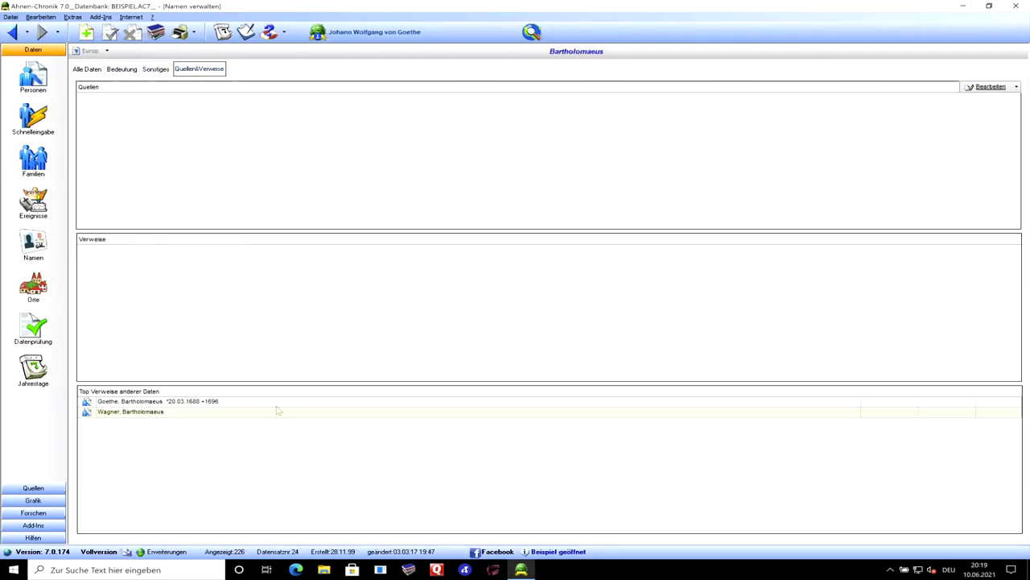
Step: Open the data sheet of the second person referencing the name Bartholomaeus and open the Schulmeister occupation event from the life history
left_click(201, 402)
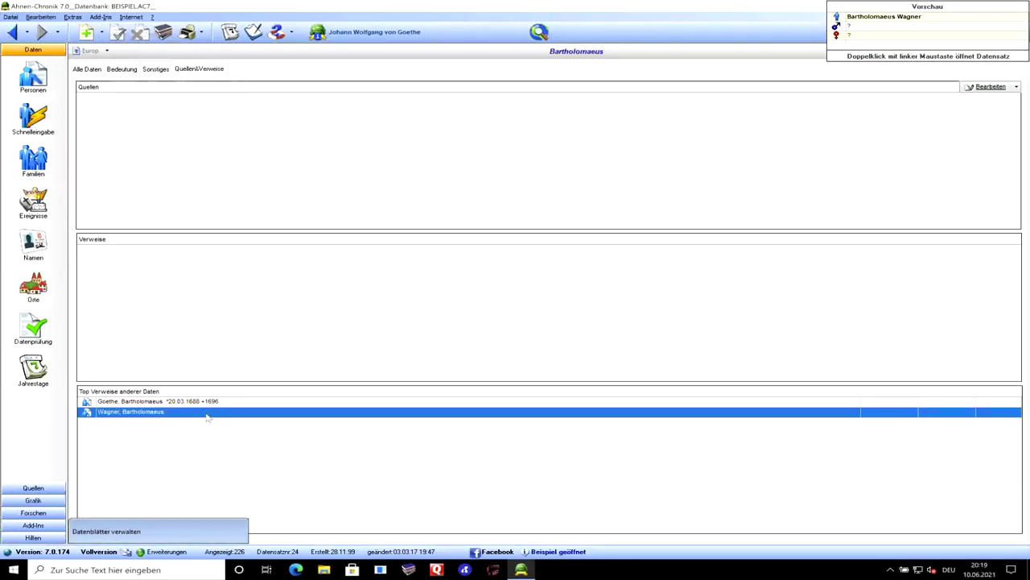
double_click(206, 414)
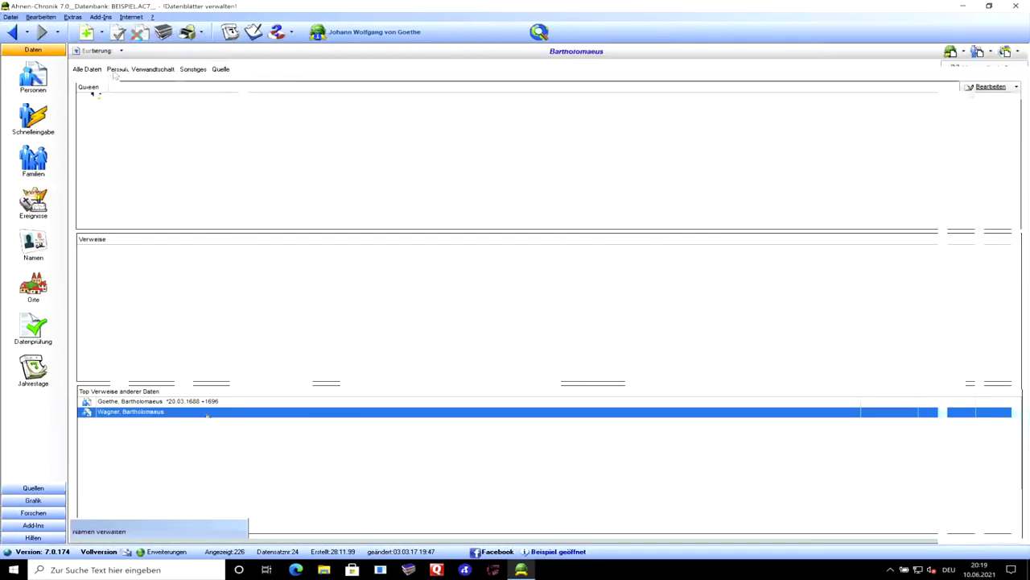
left_click(118, 70)
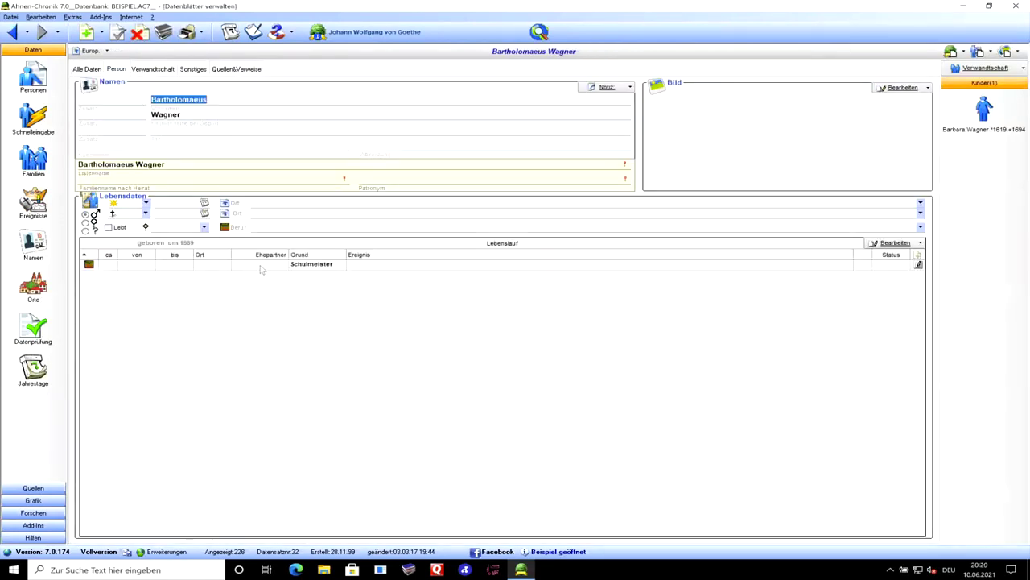
left_click(260, 264)
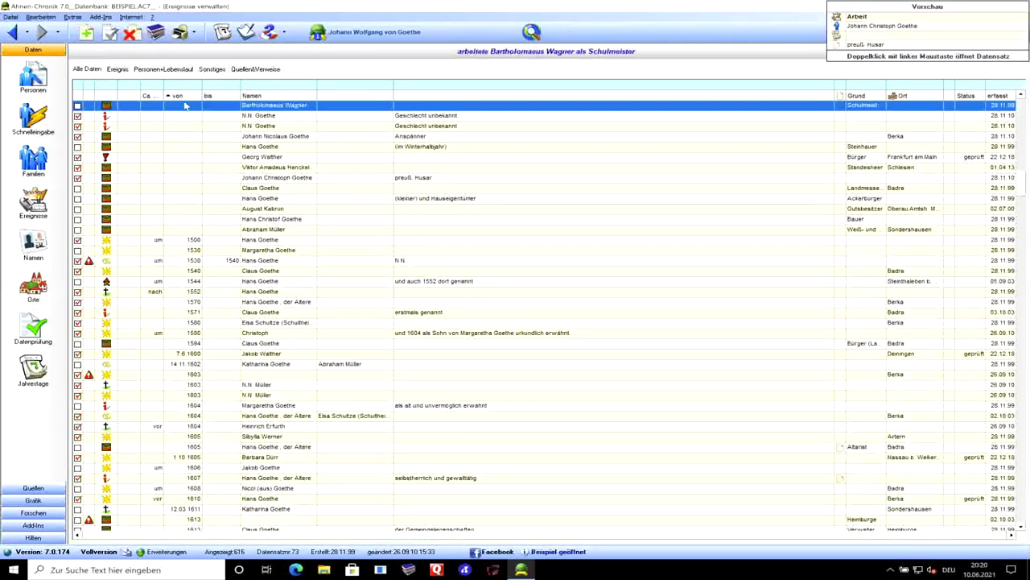
Step: Check the Schulmeister occupation's event details, and review Berlin's miscellaneous data, sources and linked data sheets in the place list
left_click(120, 71)
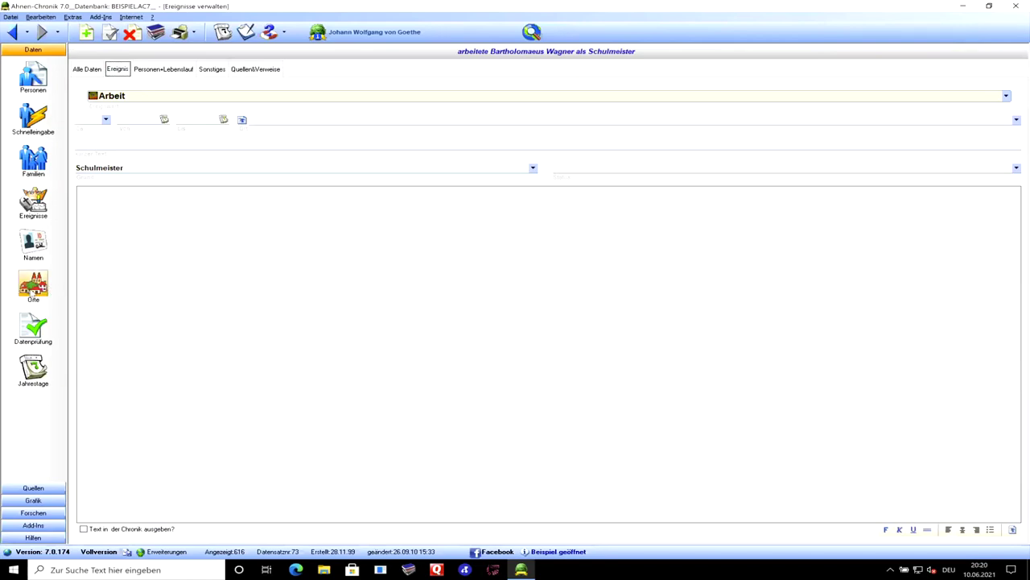
left_click(40, 278)
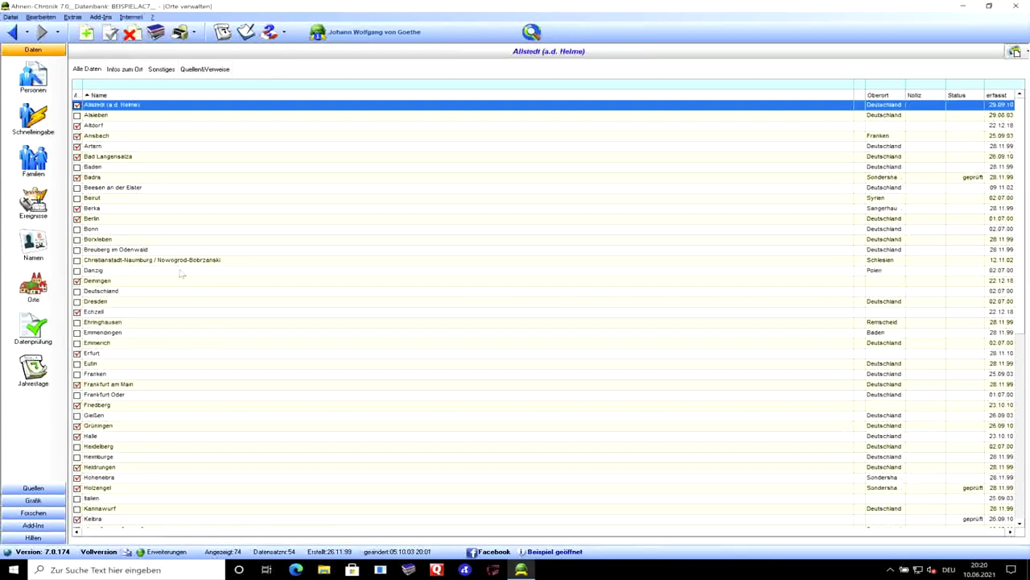
left_click(152, 219)
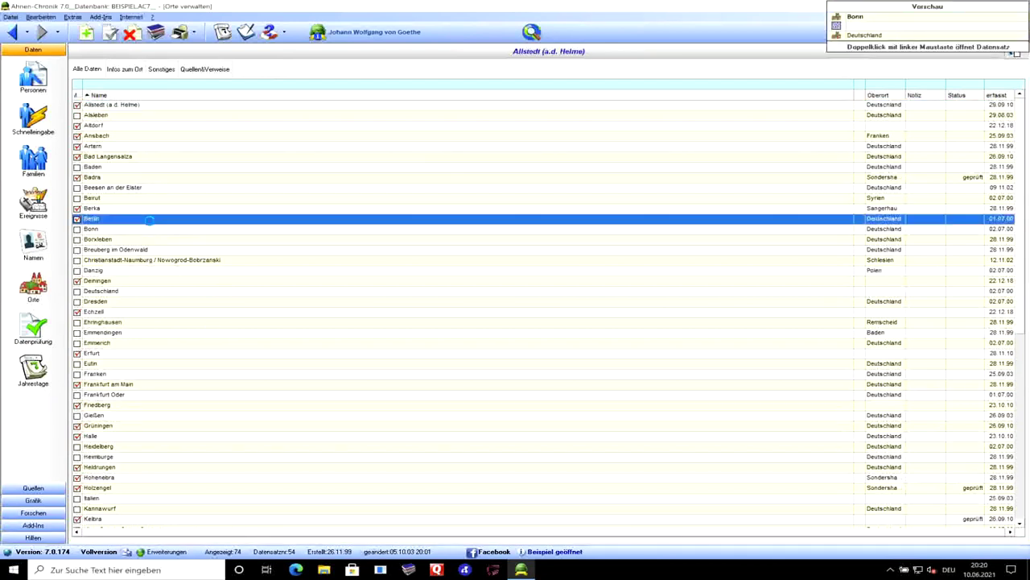
left_click(129, 70)
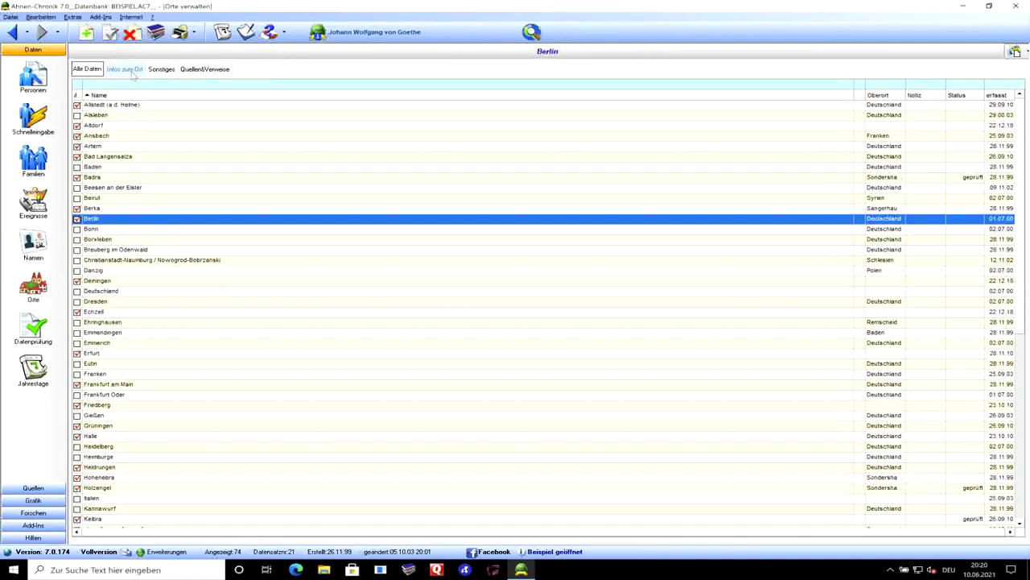
left_click(162, 71)
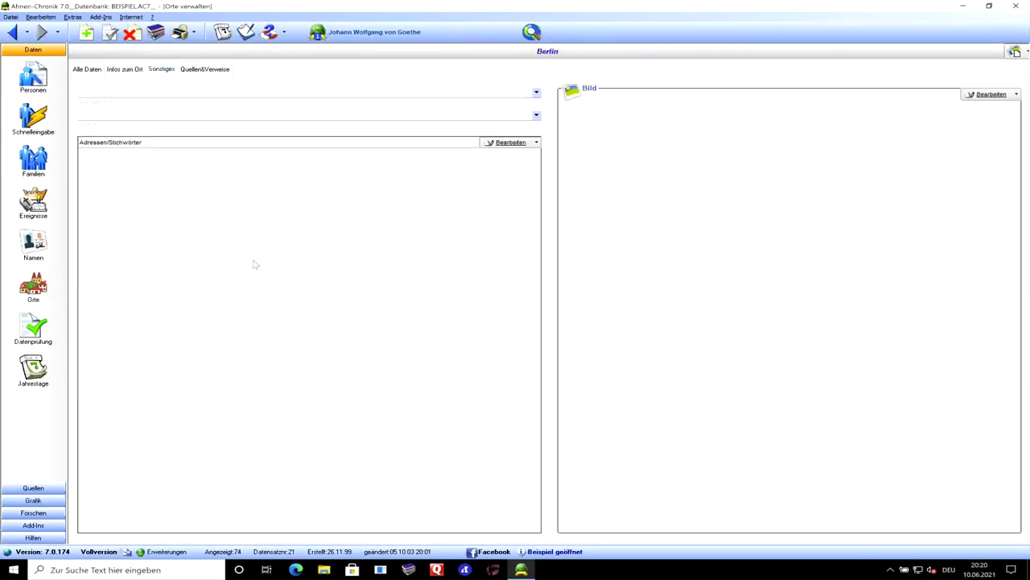
left_click(202, 68)
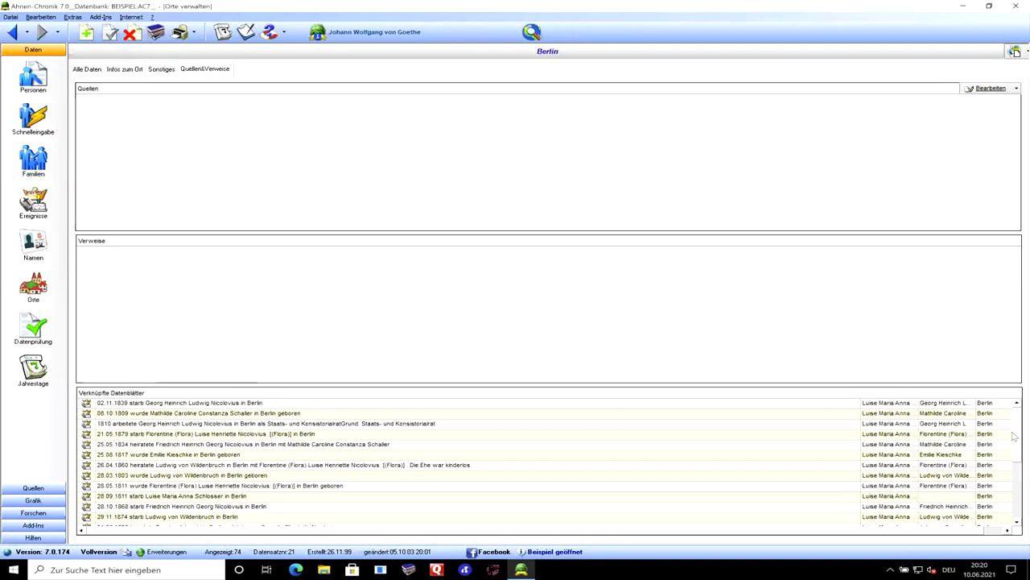
scroll(966, 502, "down", 5)
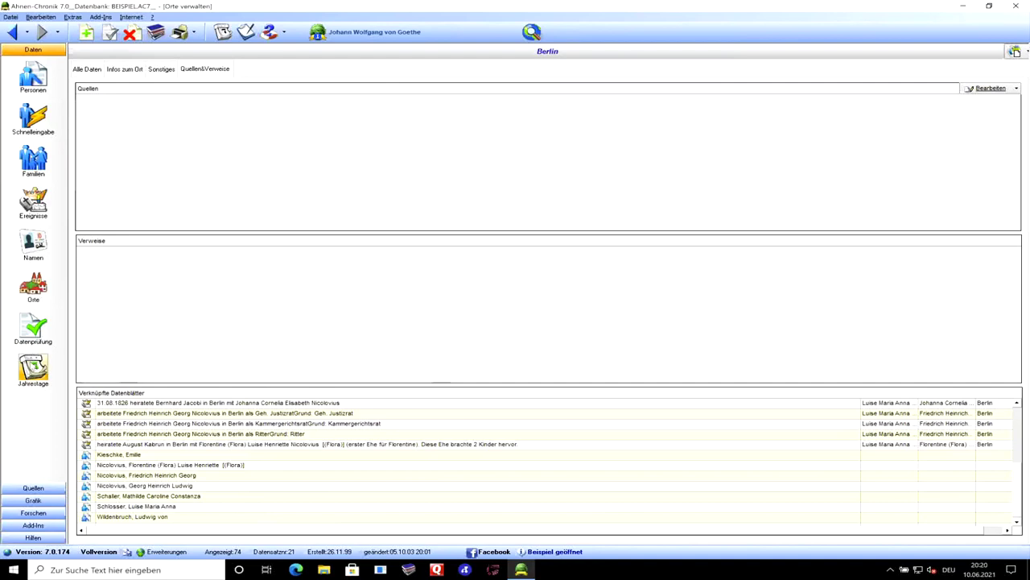
Step: Open the anniversaries view and turn off the restriction to living persons for this month's list
left_click(33, 368)
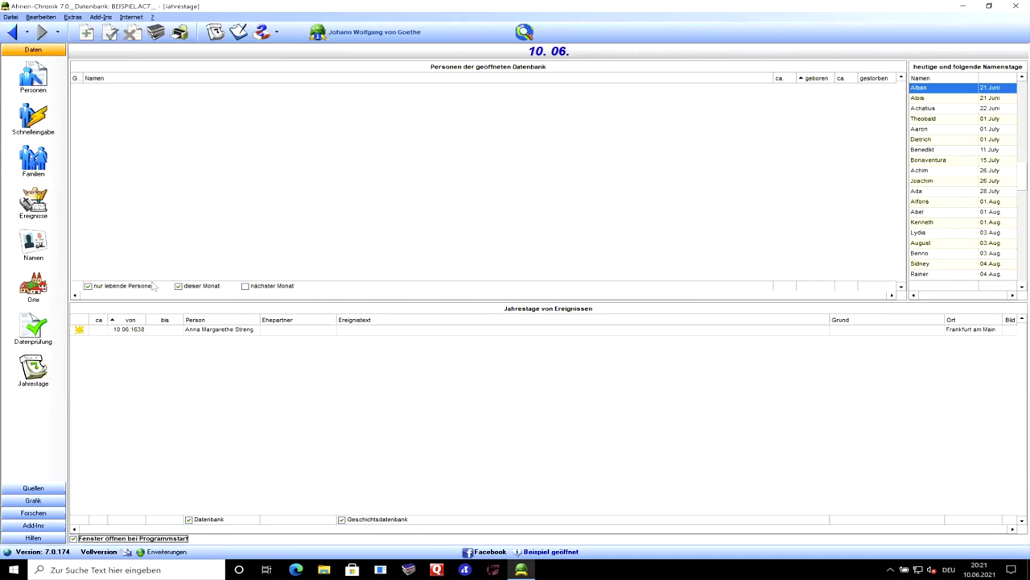
left_click(90, 287)
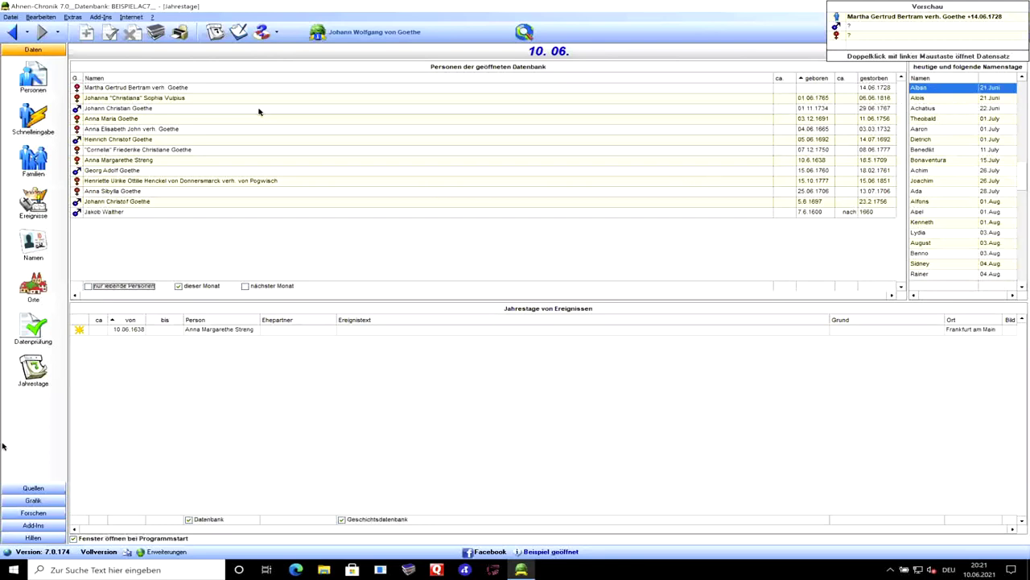
Step: Open the source documents list and review the document text, miscellaneous data, sources and references of Kanzlerprotokoll 1607
left_click(33, 488)
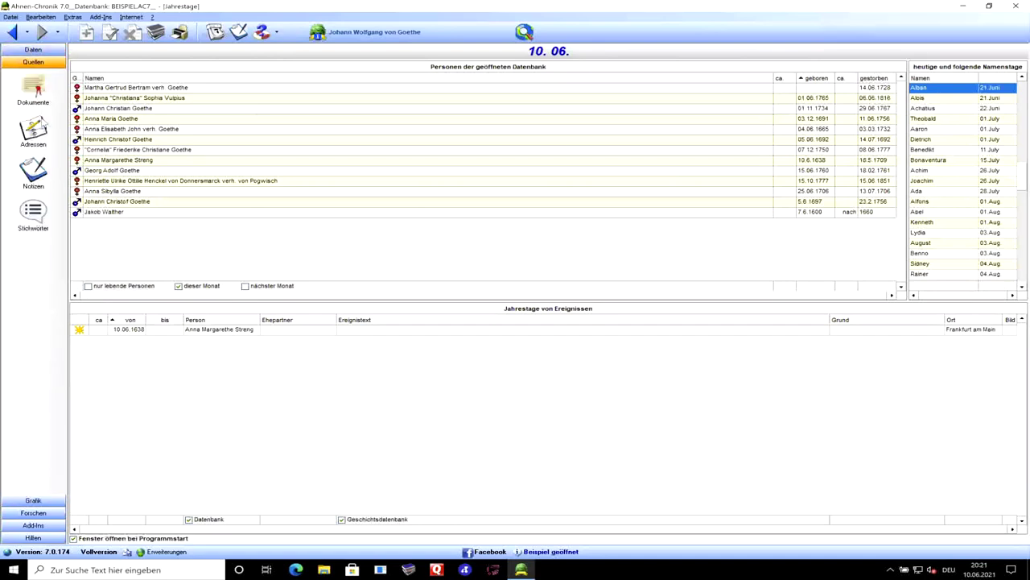
left_click(30, 86)
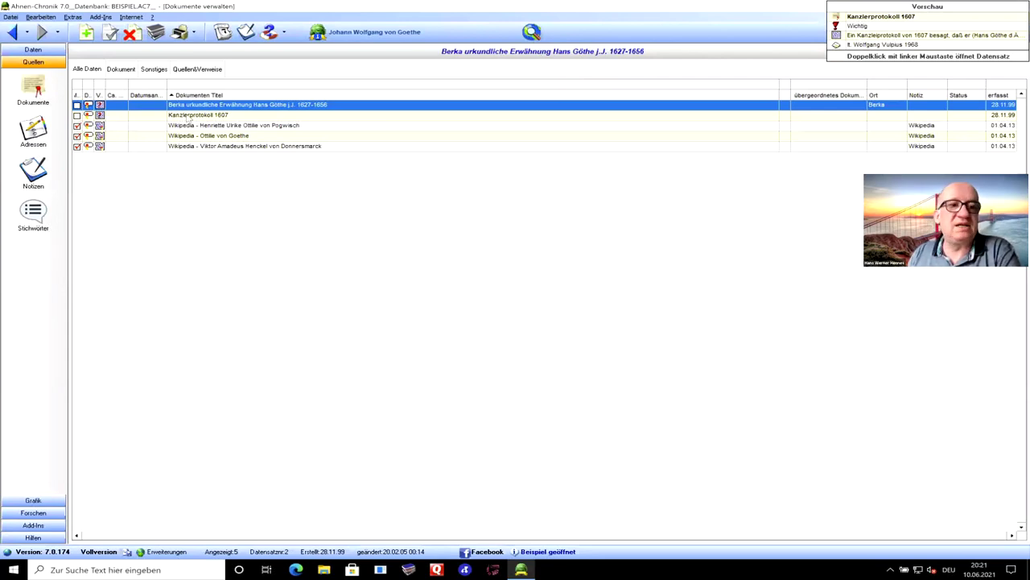
left_click(187, 115)
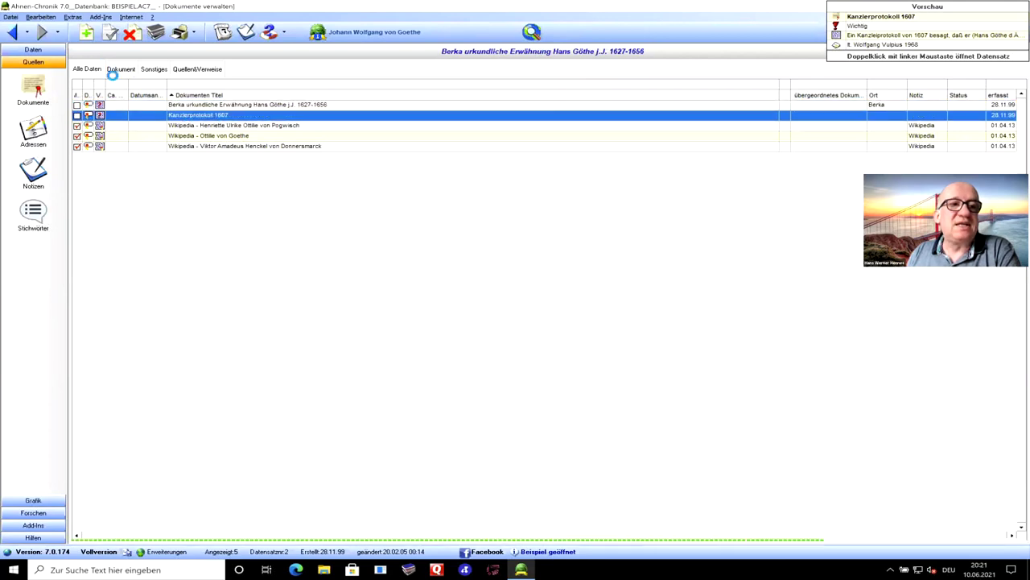
left_click(122, 69)
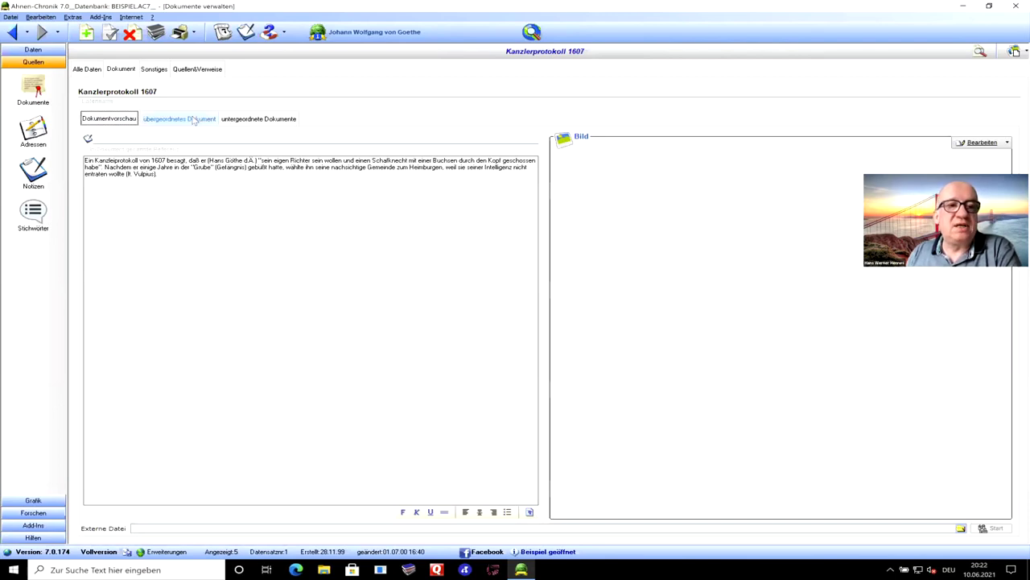
left_click(155, 70)
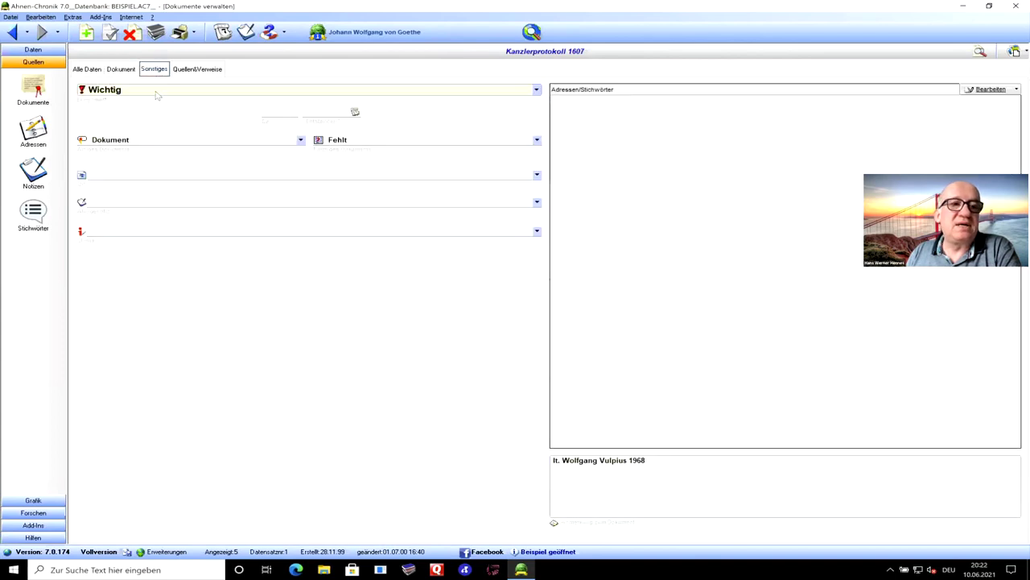
left_click(193, 70)
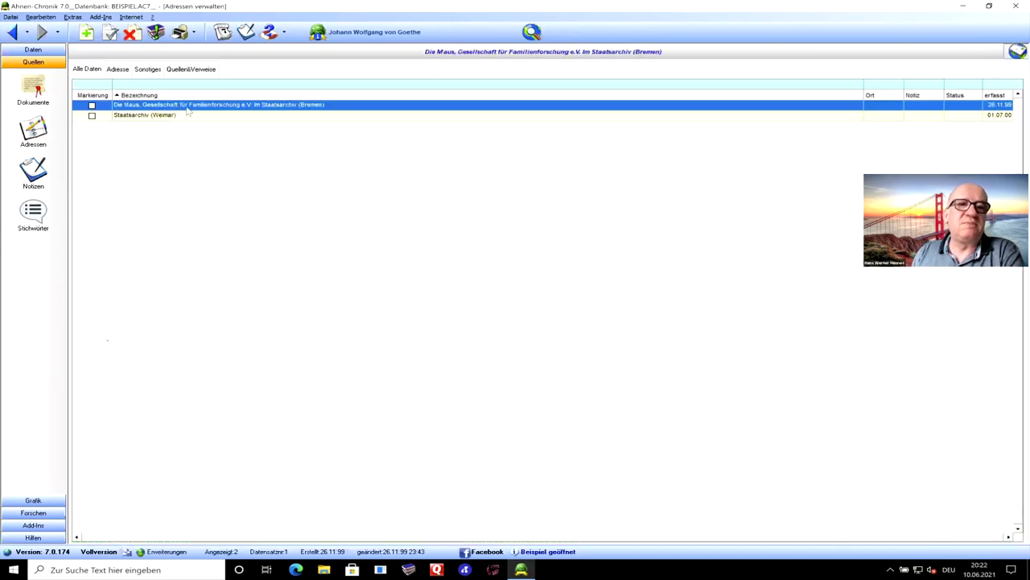
Step: Check an address record's sources and references among the source addresses, and return to the full address list
double_click(187, 112)
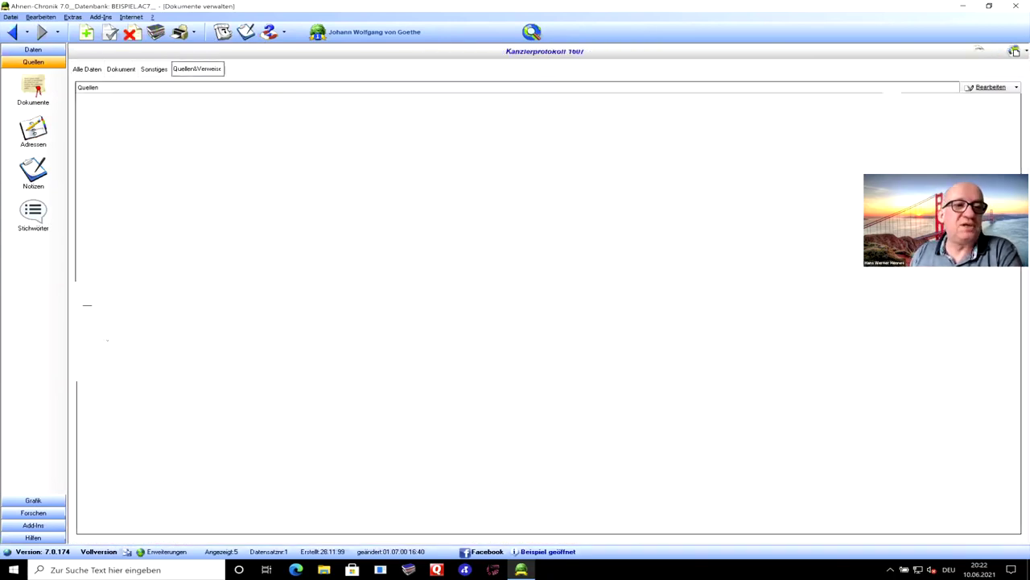
left_click(194, 69)
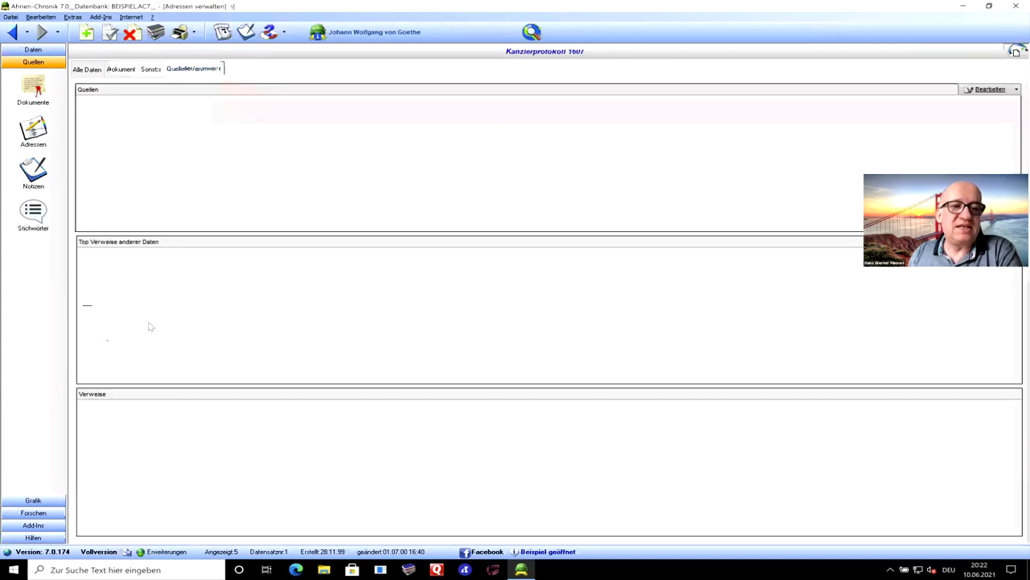
left_click(84, 69)
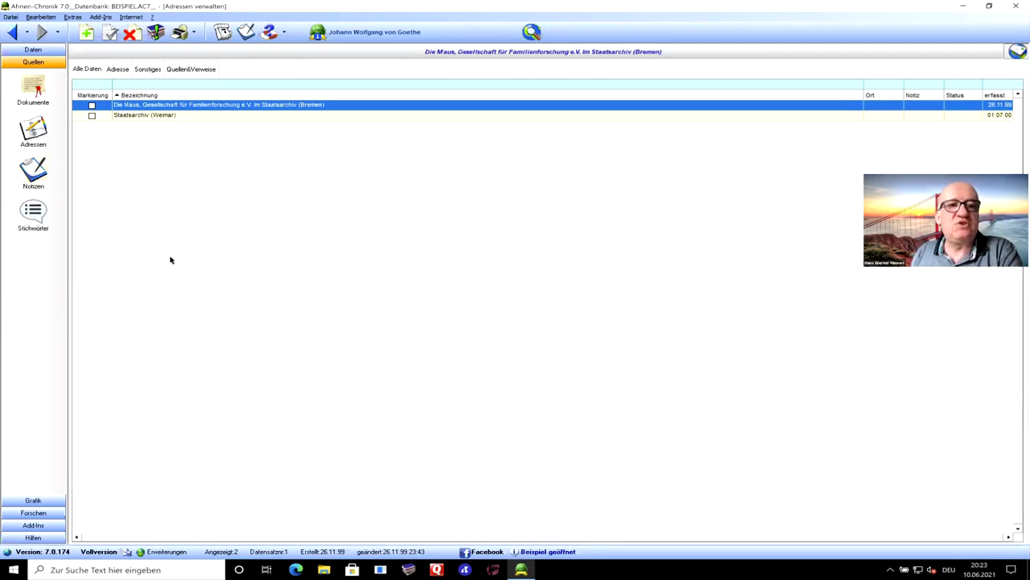
Step: Open the saved family tree of Johann Wolfgang von Goethe from the second of his two entries
left_click(34, 500)
left_click(35, 103)
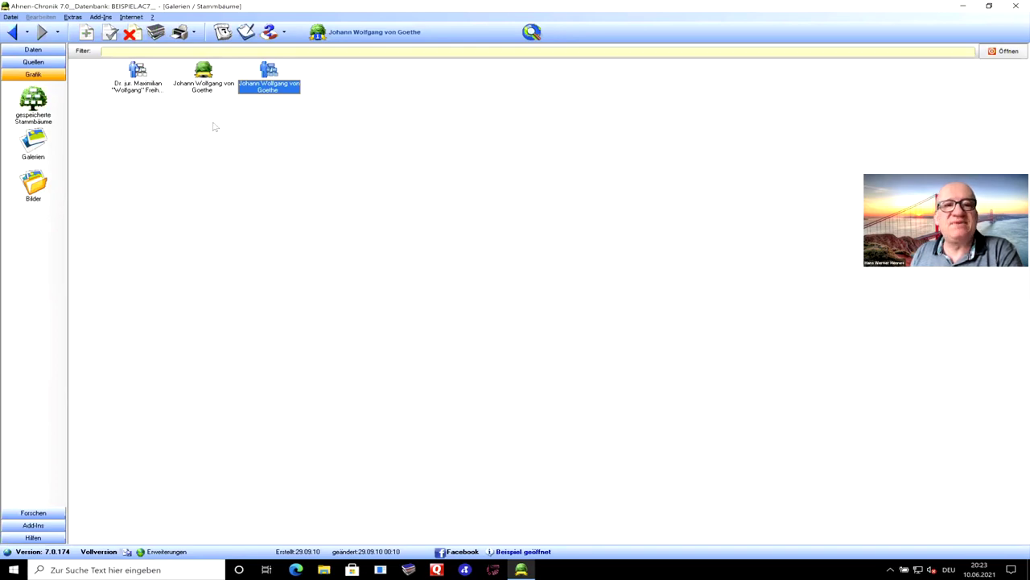
double_click(269, 71)
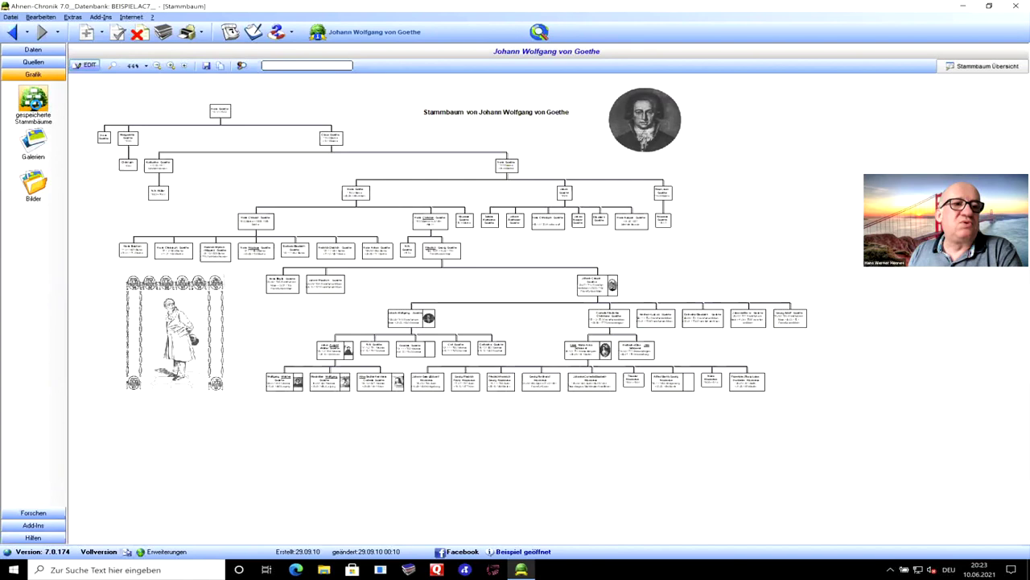
Step: Open the saved ancestor tree of Maximilian Wolfgang Freiherr von Goethe and examine its earlier generations
left_click(34, 103)
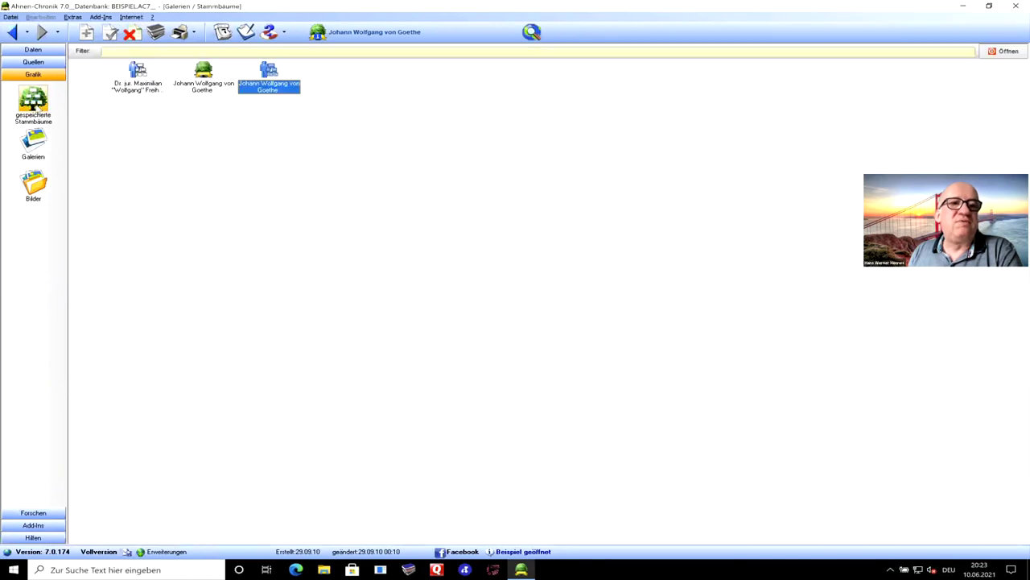
double_click(137, 70)
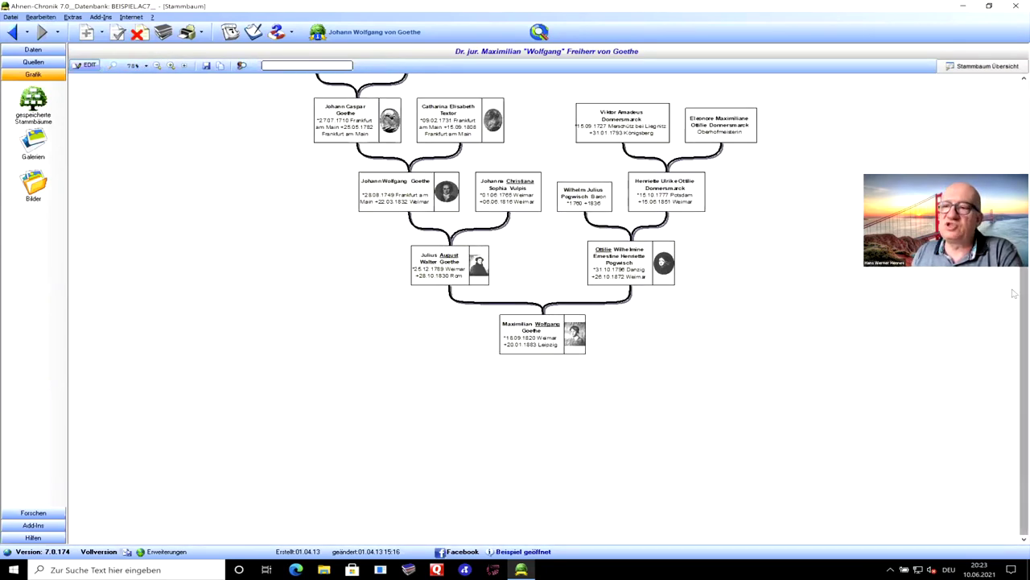
left_click_drag(1023, 317, 1015, 185)
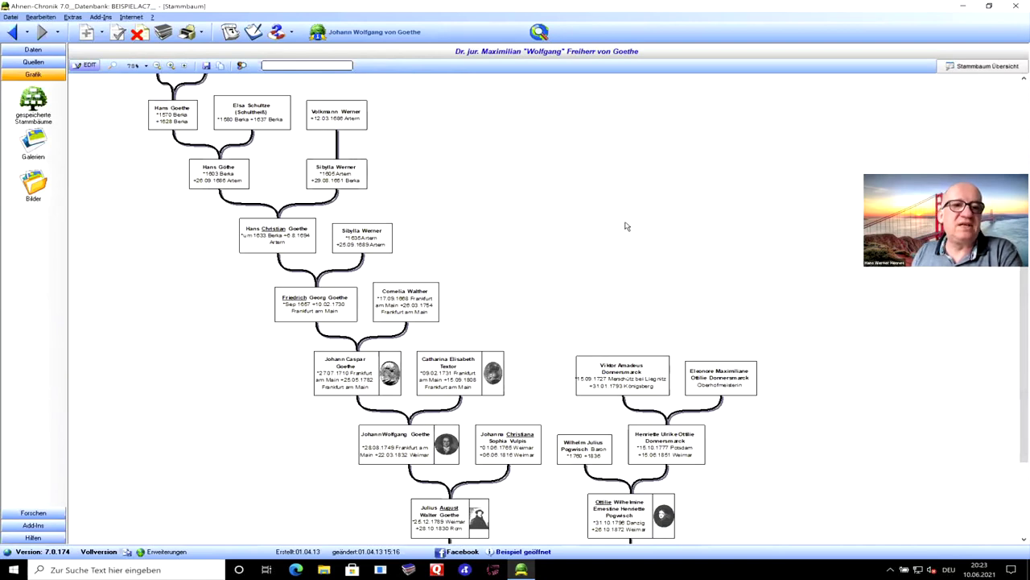
key("alt+Left")
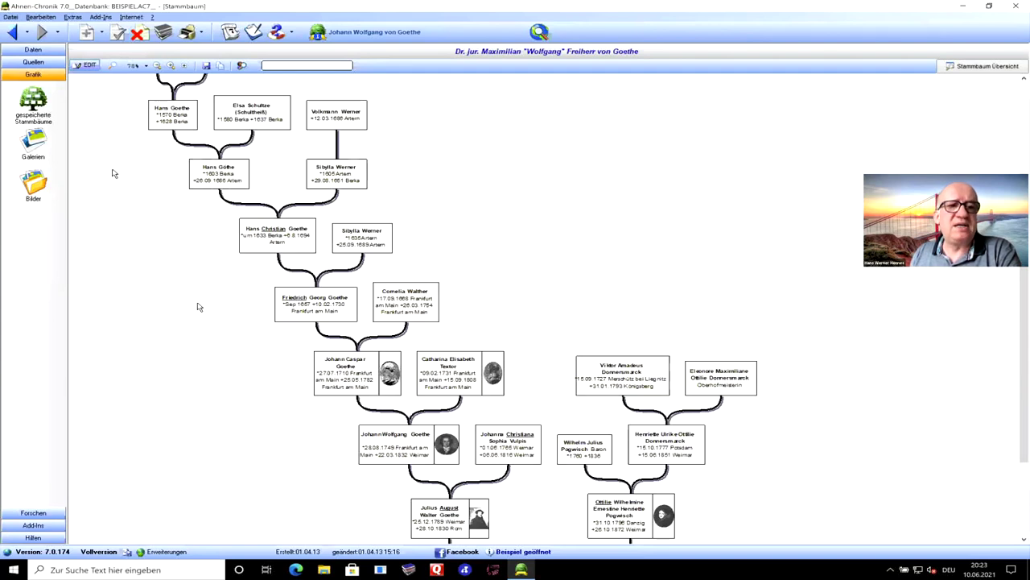
Step: Open the ancestor gallery of Johann Wolfgang von Goethe and go to page 2
left_click(33, 145)
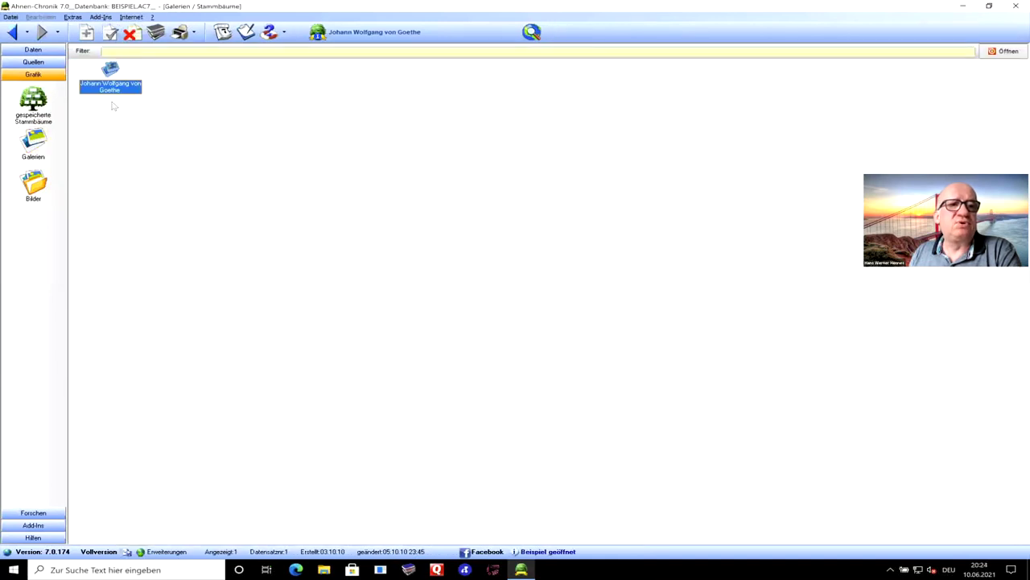
double_click(110, 85)
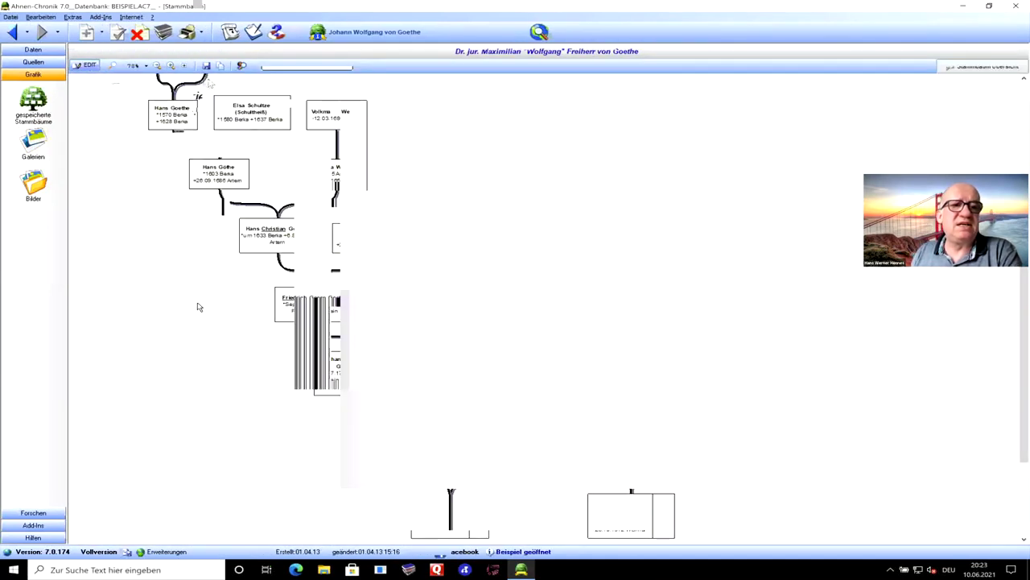
left_click(238, 65)
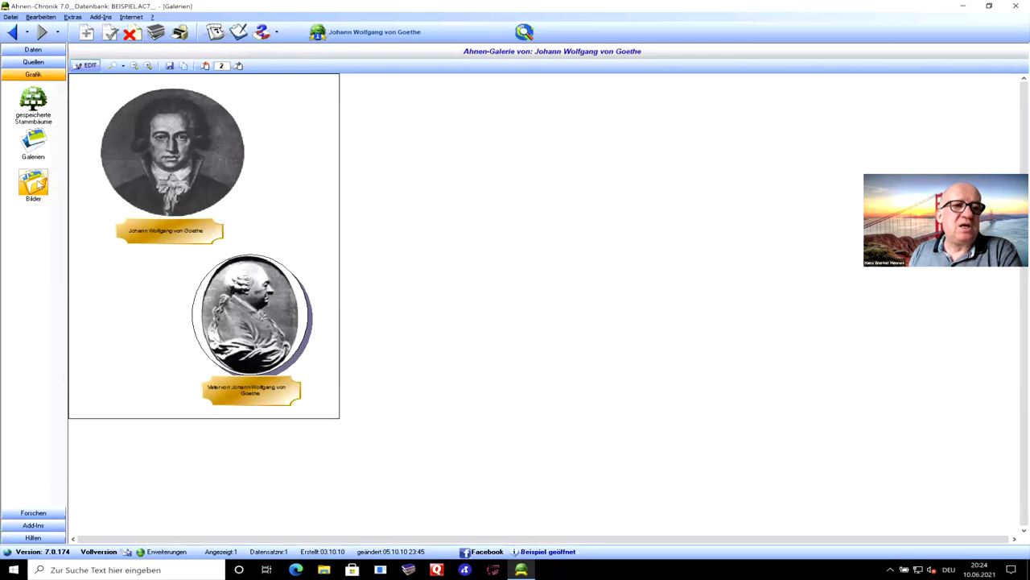
Step: Review the image, miscellaneous data and sources of Georg Ferdinand Nicolovius's picture record, and select Wolfgang Freiherr von Goethe's record in the full list
left_click(35, 181)
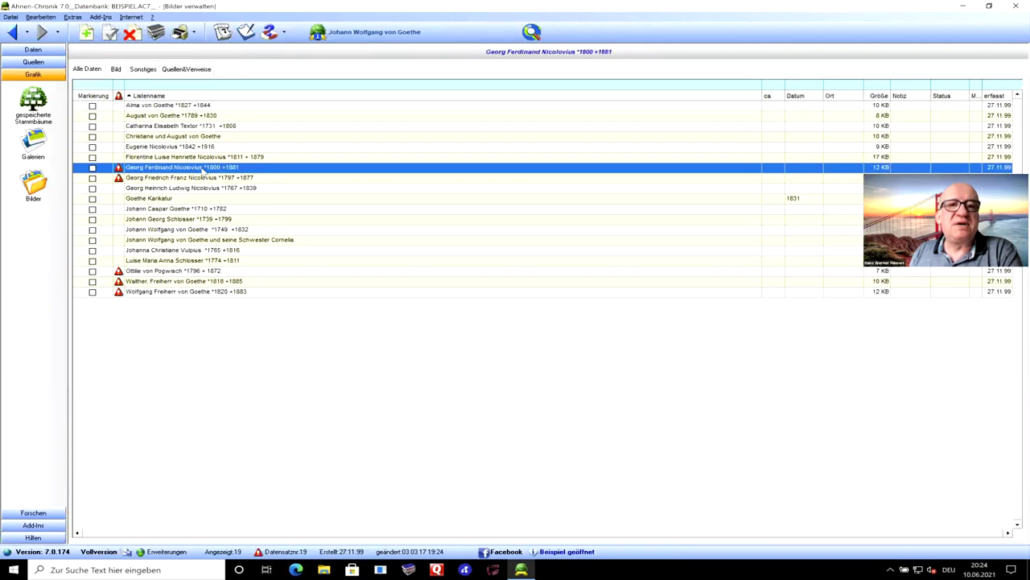
left_click(38, 184)
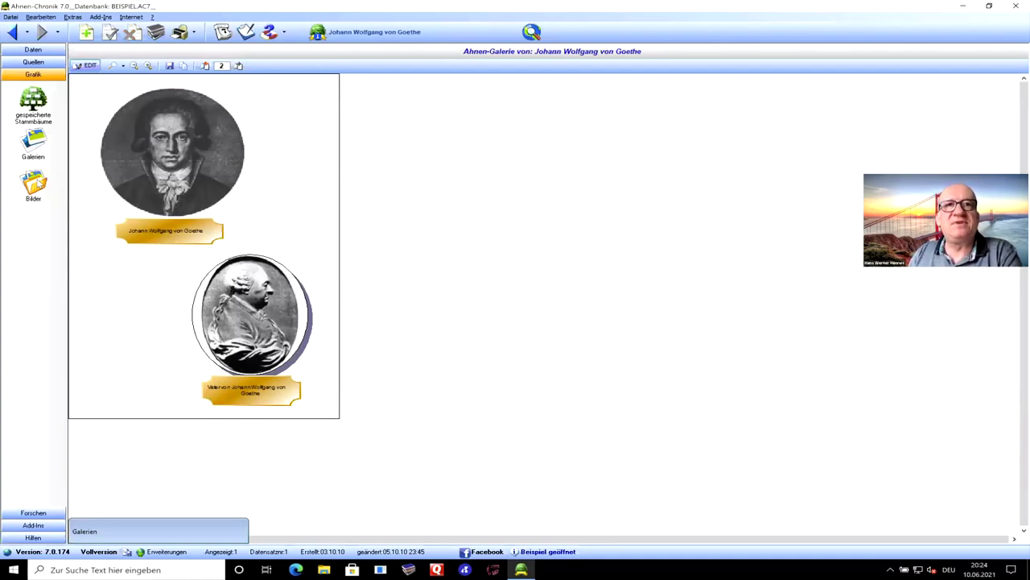
left_click(37, 184)
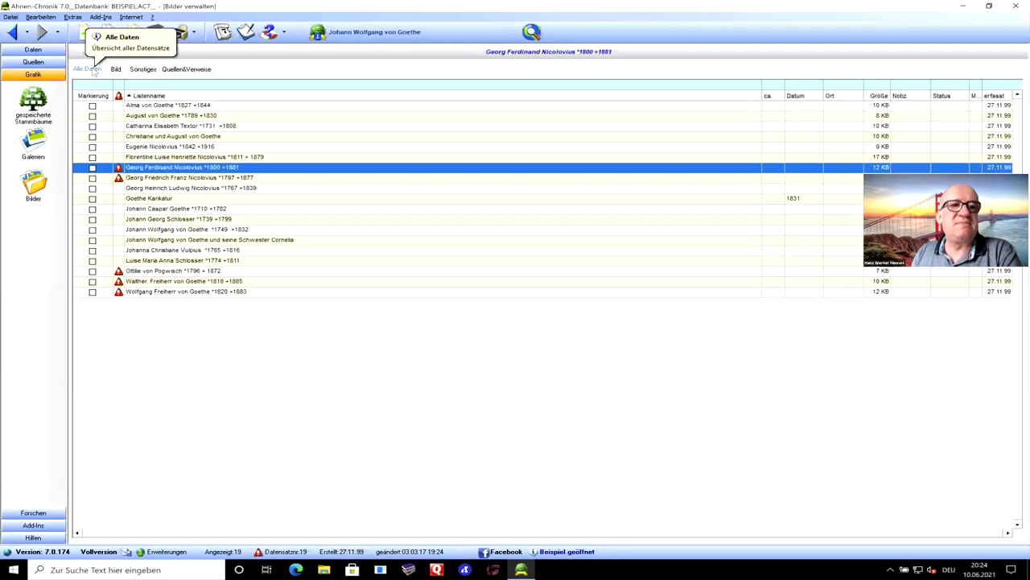
left_click(115, 70)
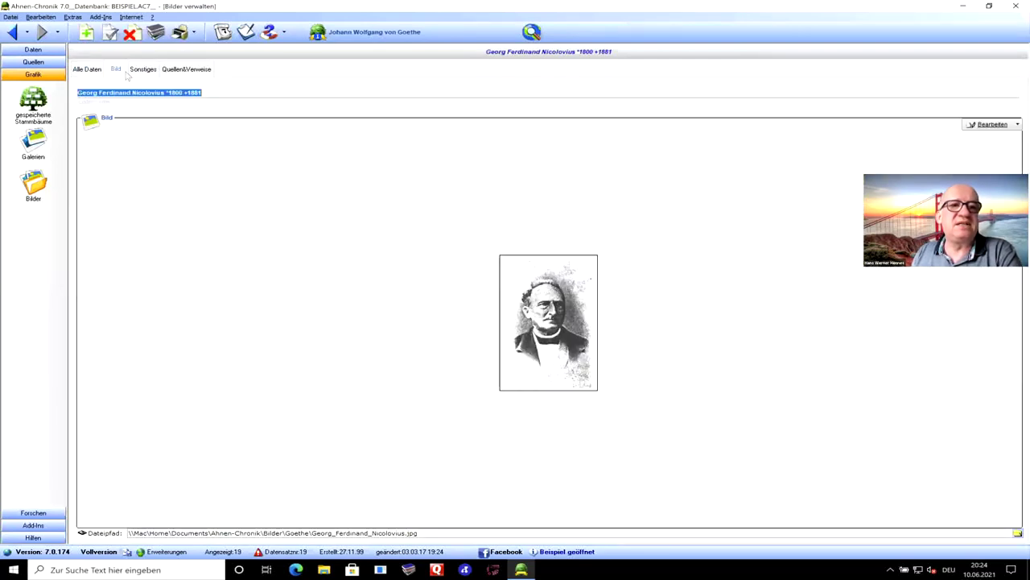
left_click(142, 70)
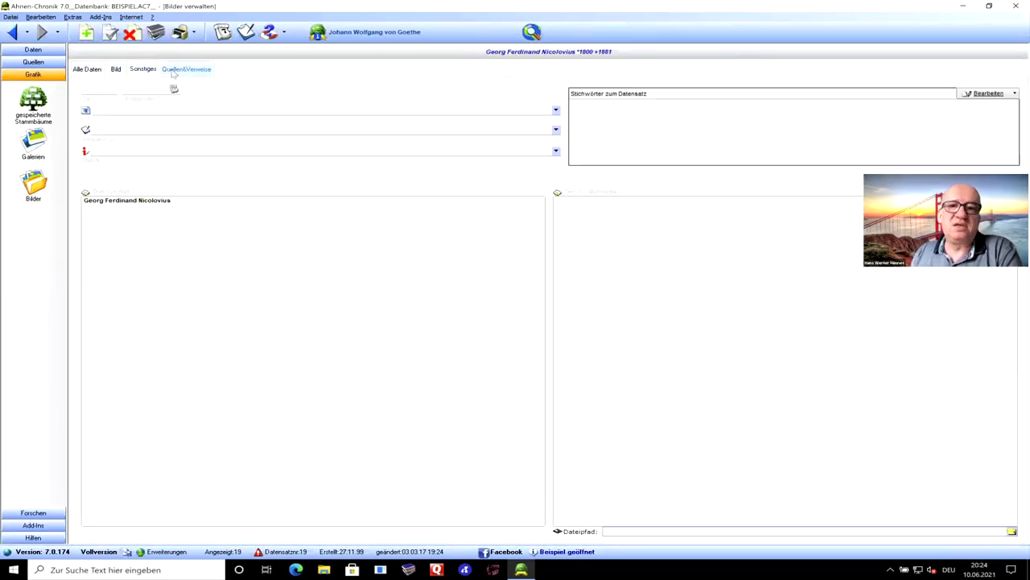
left_click(175, 70)
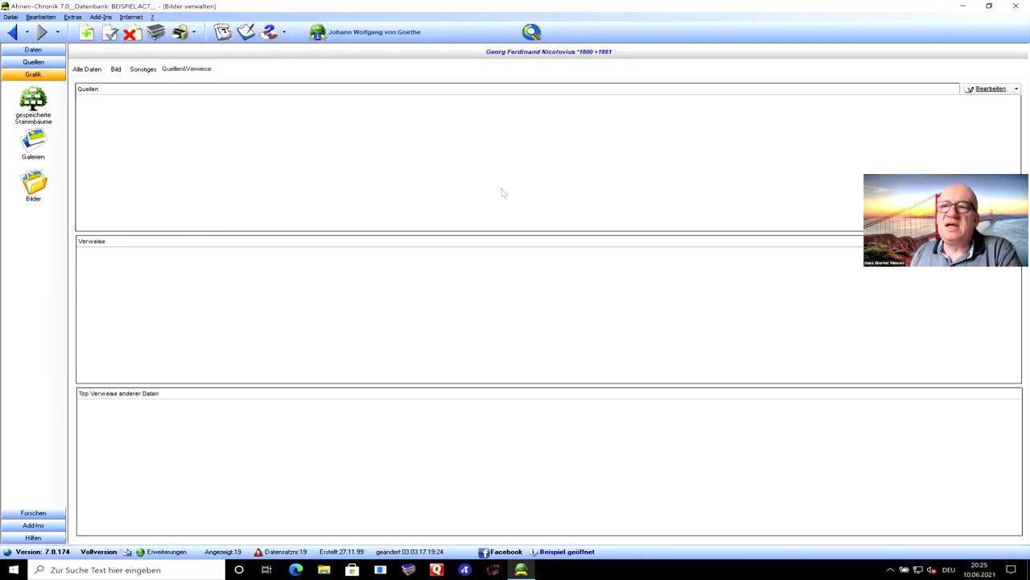
left_click(92, 71)
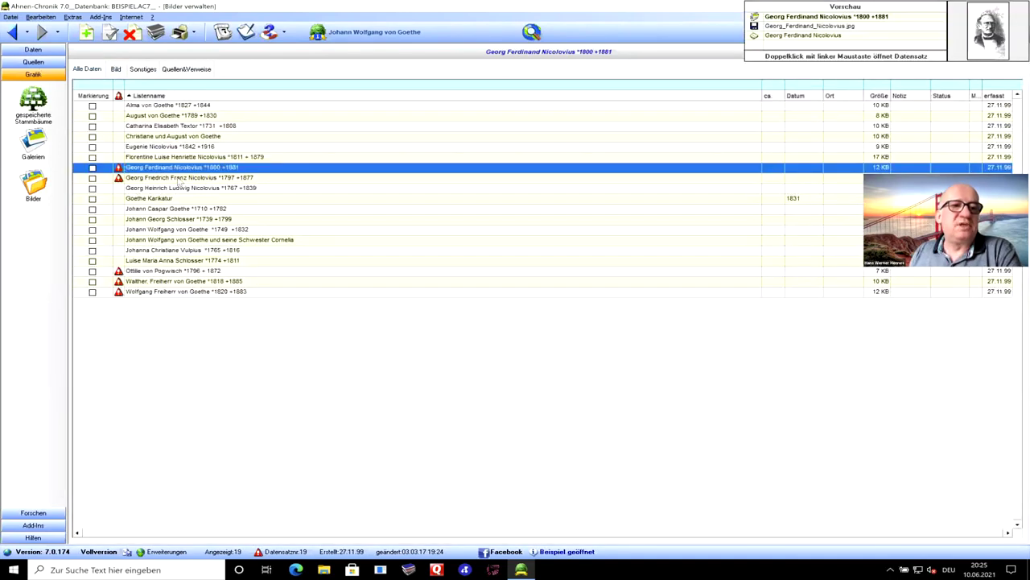
left_click(184, 291)
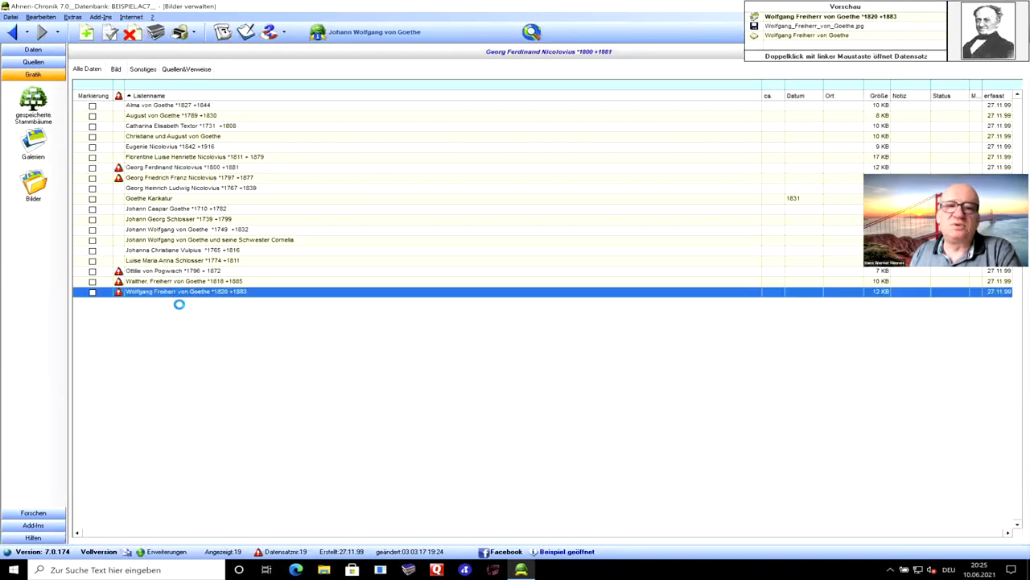
Step: Examine the sources and references of Wolfgang Freiherr von Goethe's picture record
left_click(190, 71)
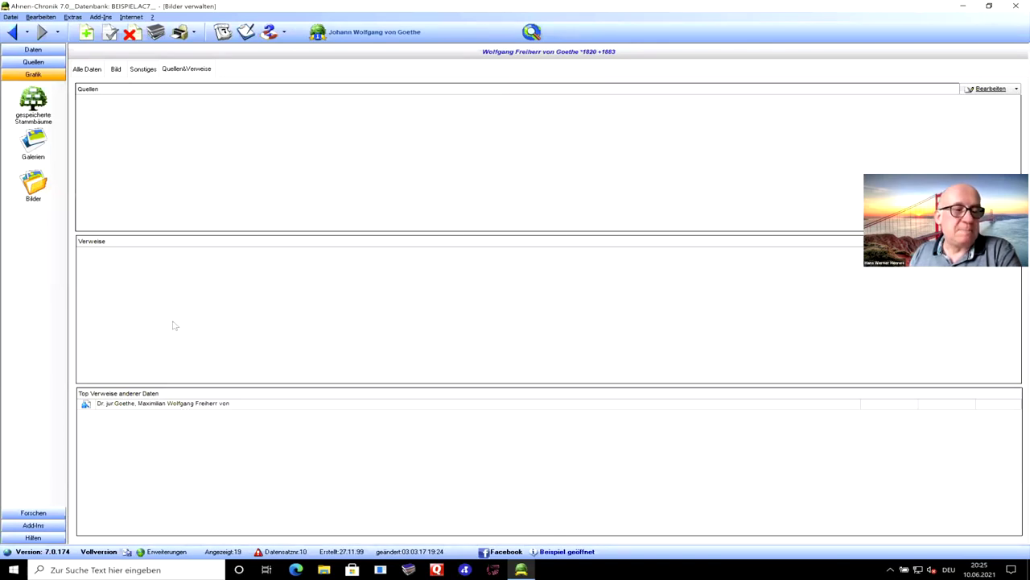
left_click(31, 515)
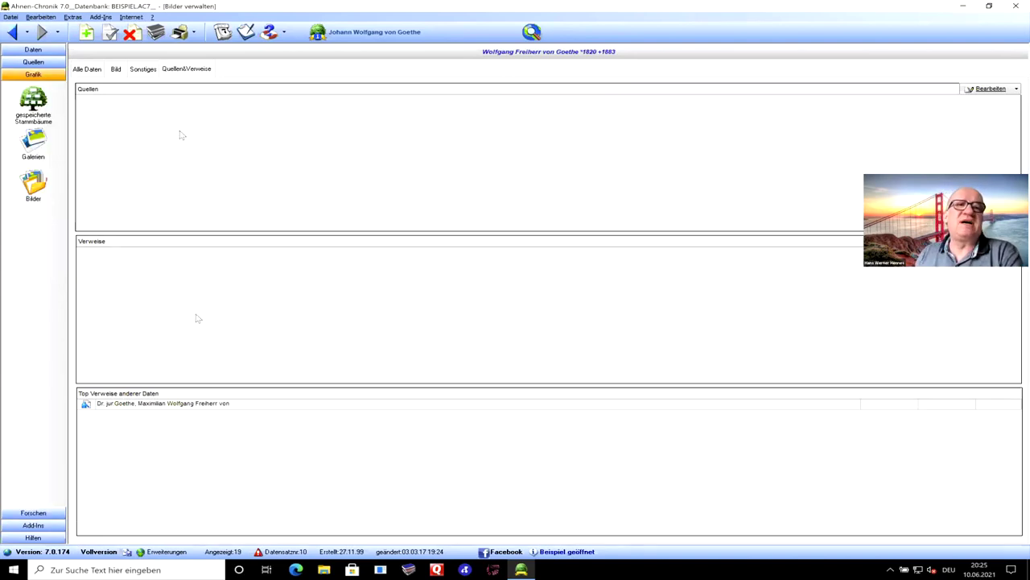
left_click(90, 69)
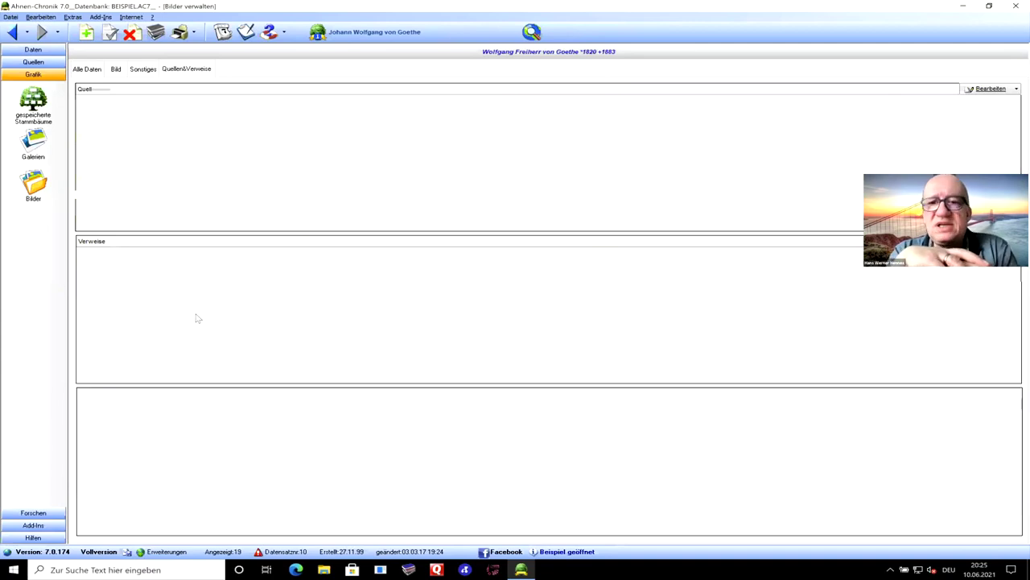
left_click(90, 69)
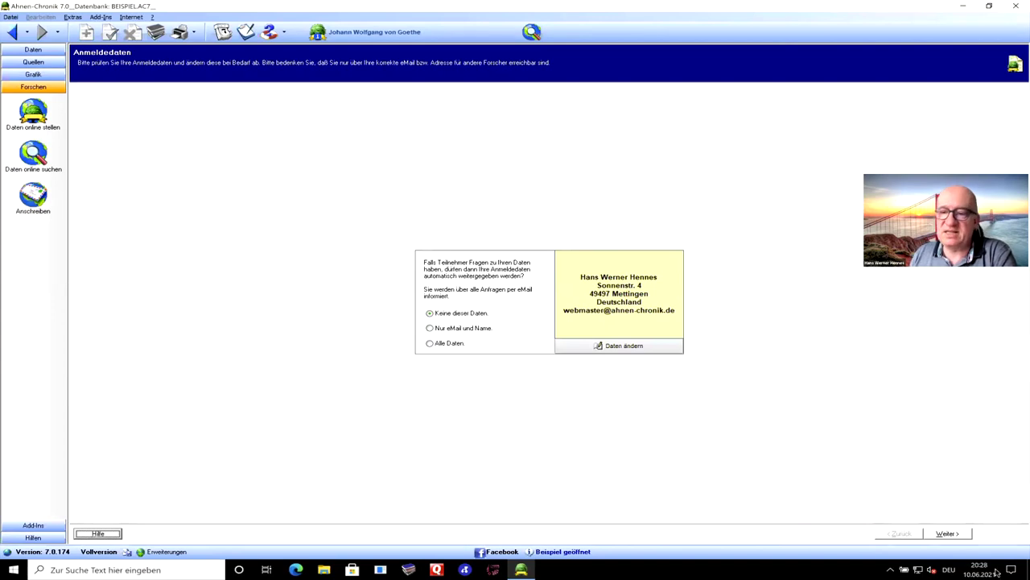
Step: Proceed through the online upload's registration data, person transfer status and privacy settings, and review the Ahnenarchiv information
left_click(942, 534)
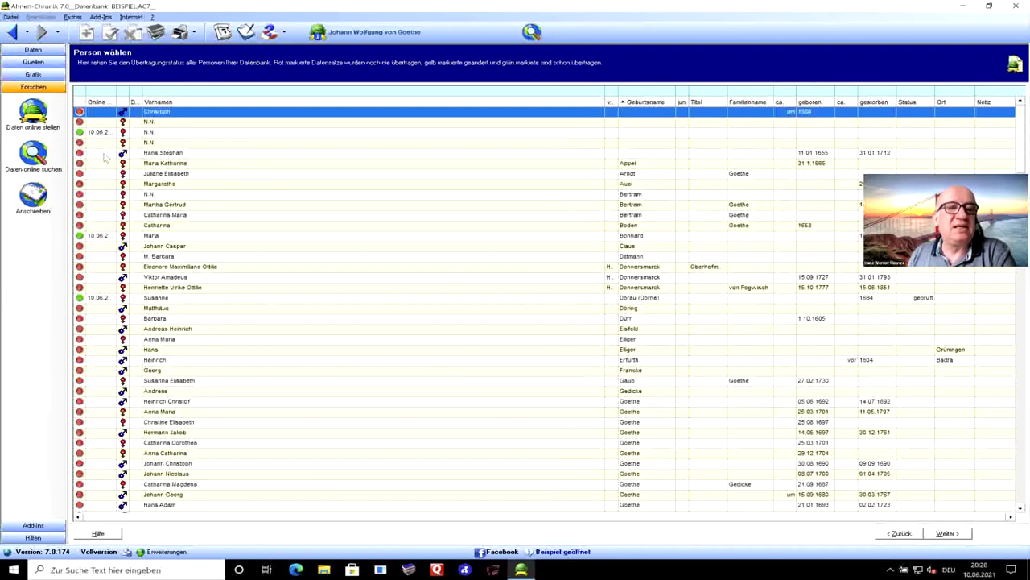
left_click(946, 534)
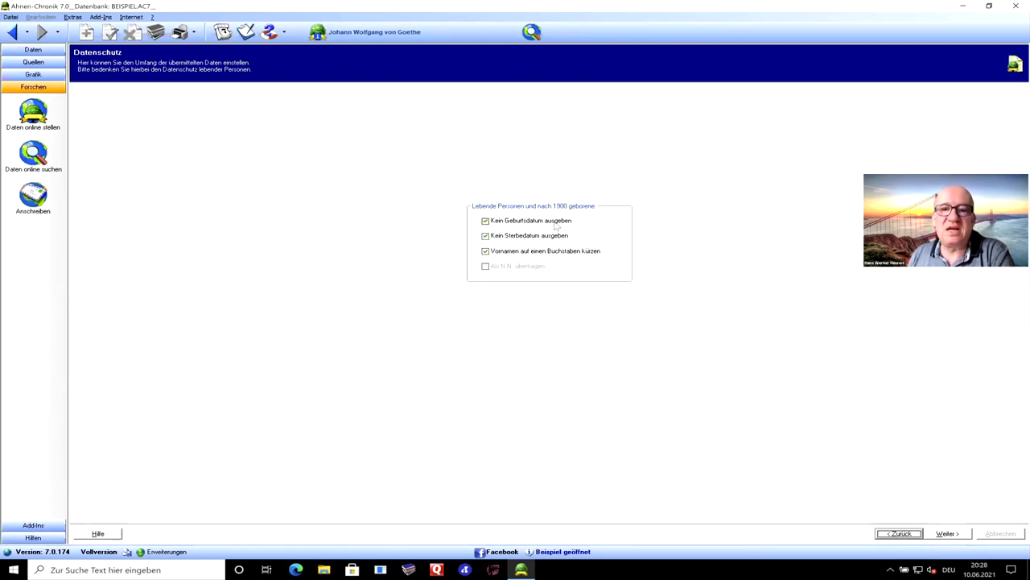
left_click(949, 536)
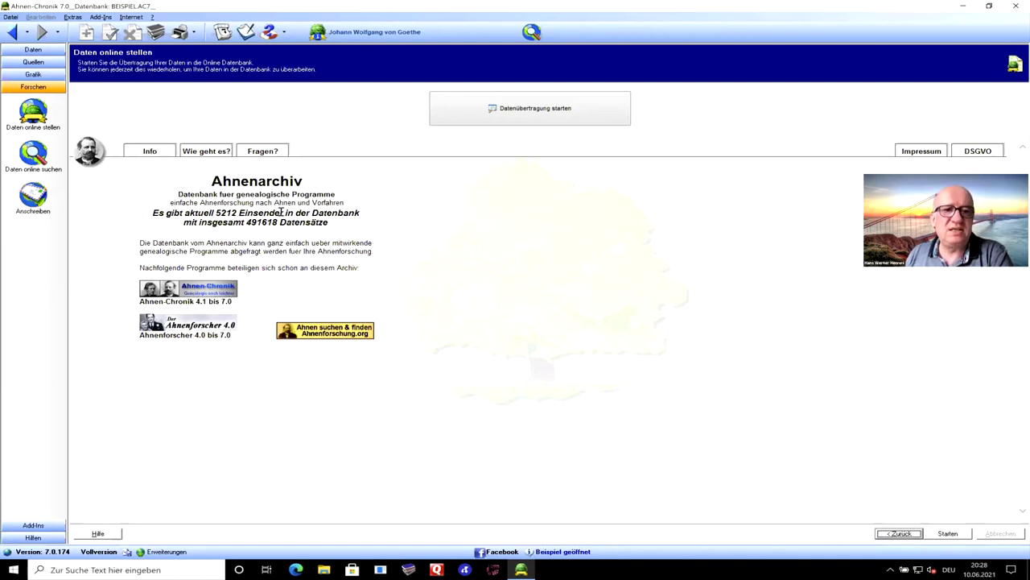
left_click_drag(284, 213, 244, 213)
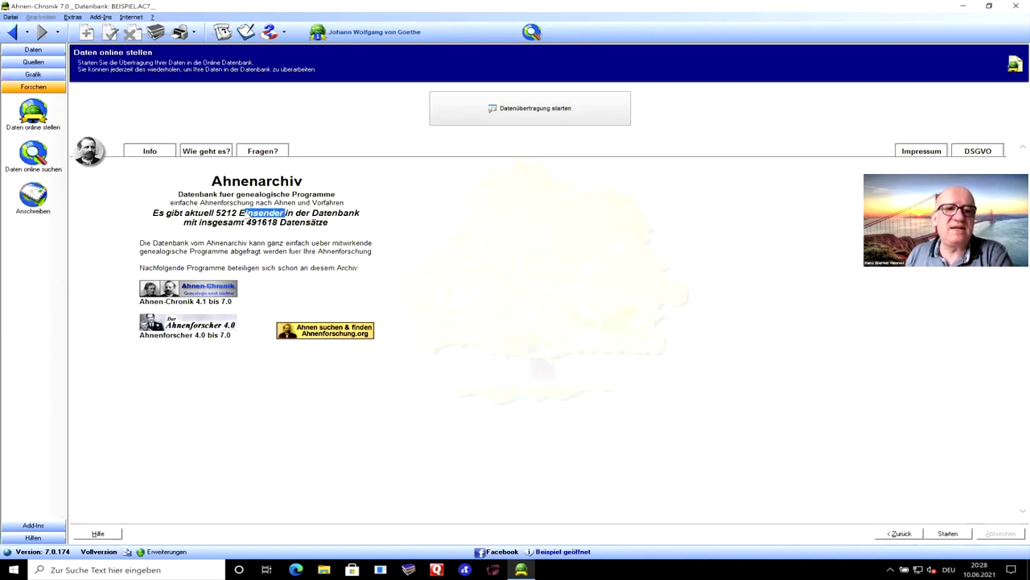
left_click(247, 213)
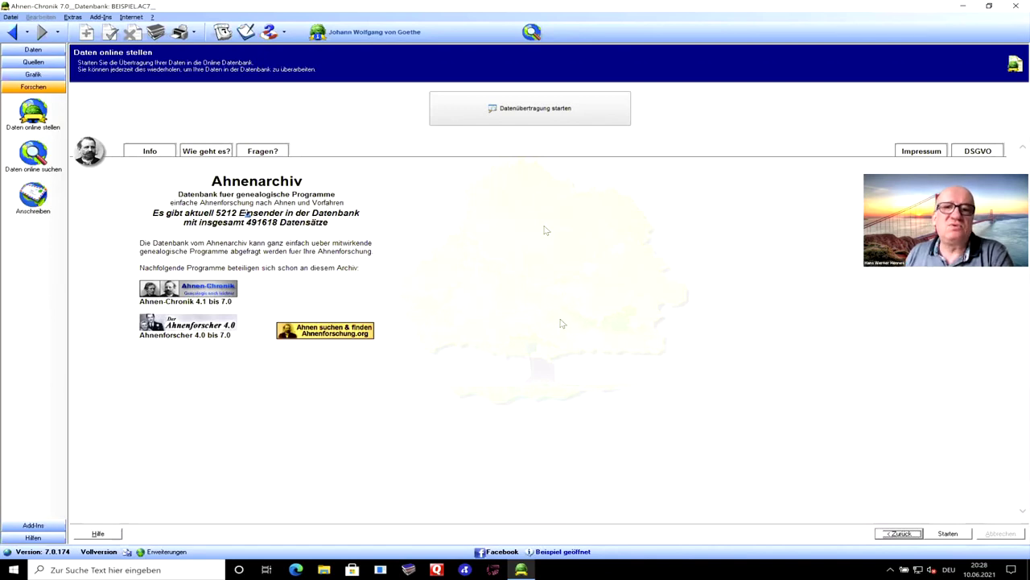
Step: Transfer the database's records to the online Ahnenarchiv and acknowledge the completed transfer
left_click(534, 114)
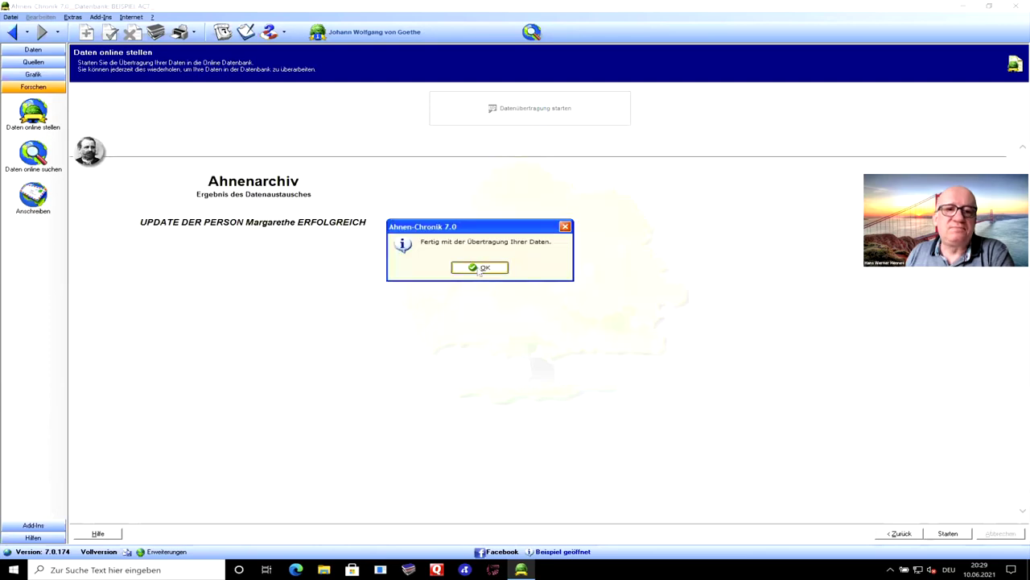
left_click(479, 268)
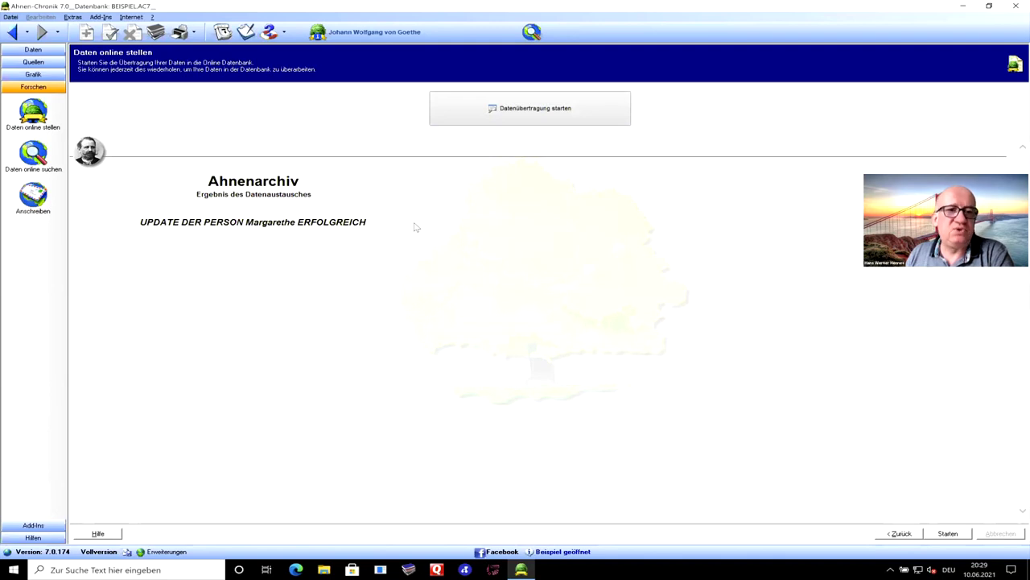
left_click(538, 108)
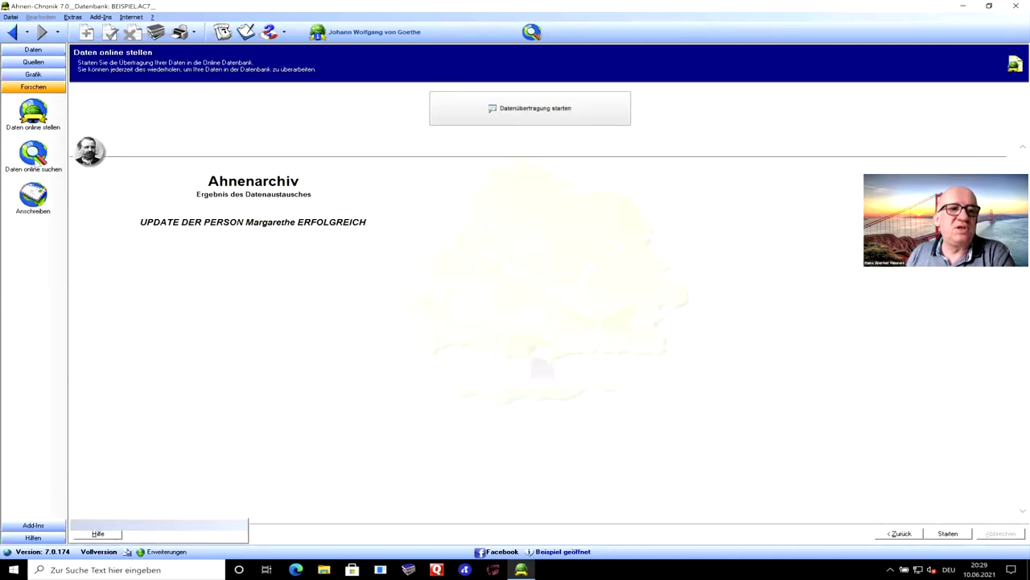
Step: Open the online data search, mark all persons for checking and continue to the query page
left_click(33, 157)
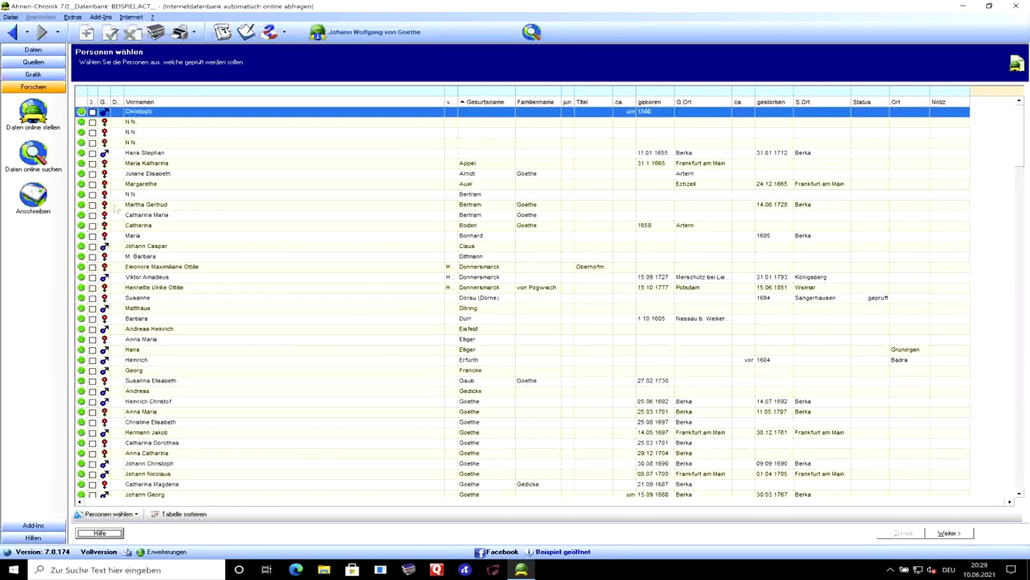
left_click(138, 516)
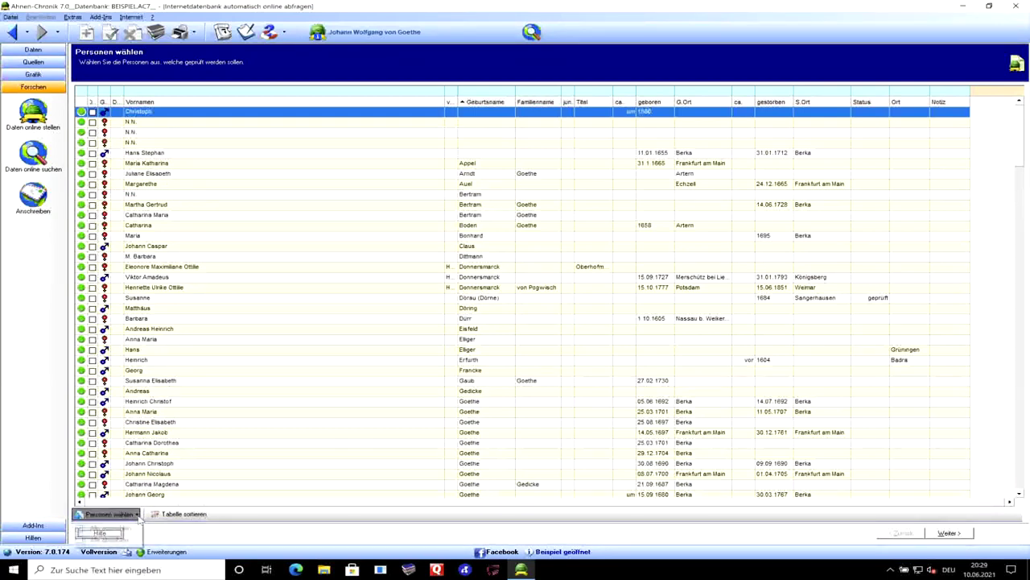
left_click(126, 529)
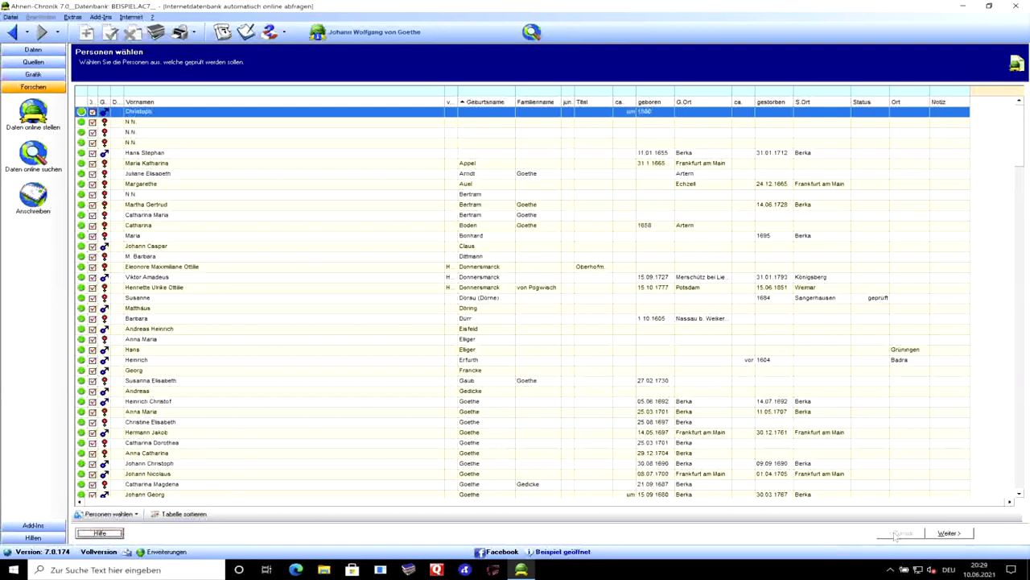
left_click(949, 533)
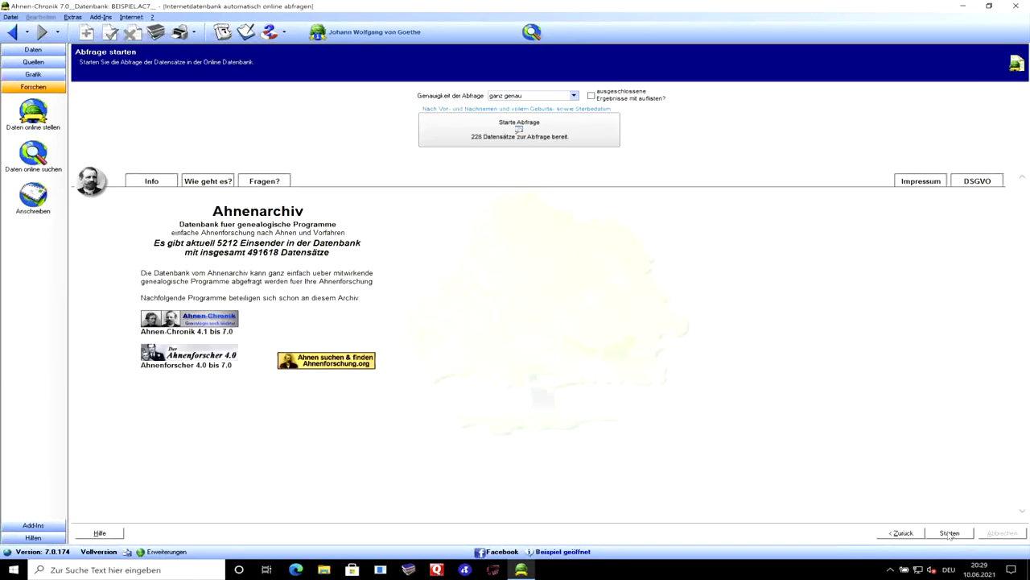
left_click(537, 137)
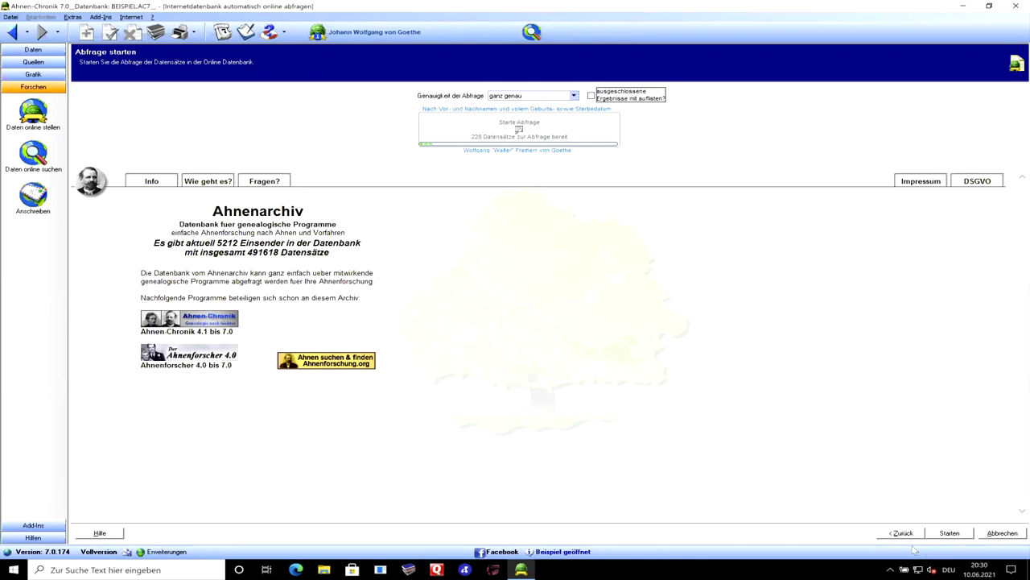
left_click(956, 537)
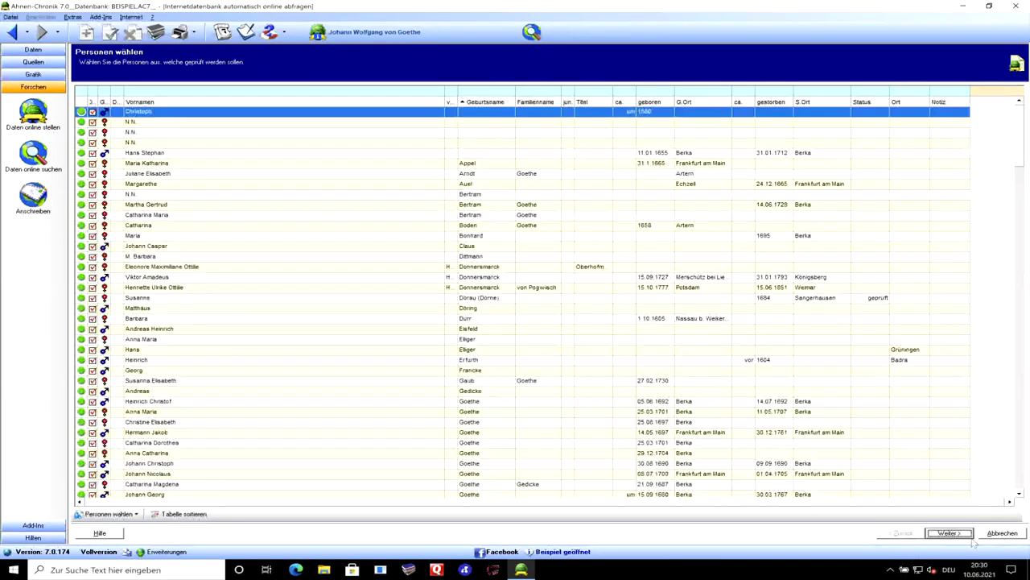
left_click(950, 534)
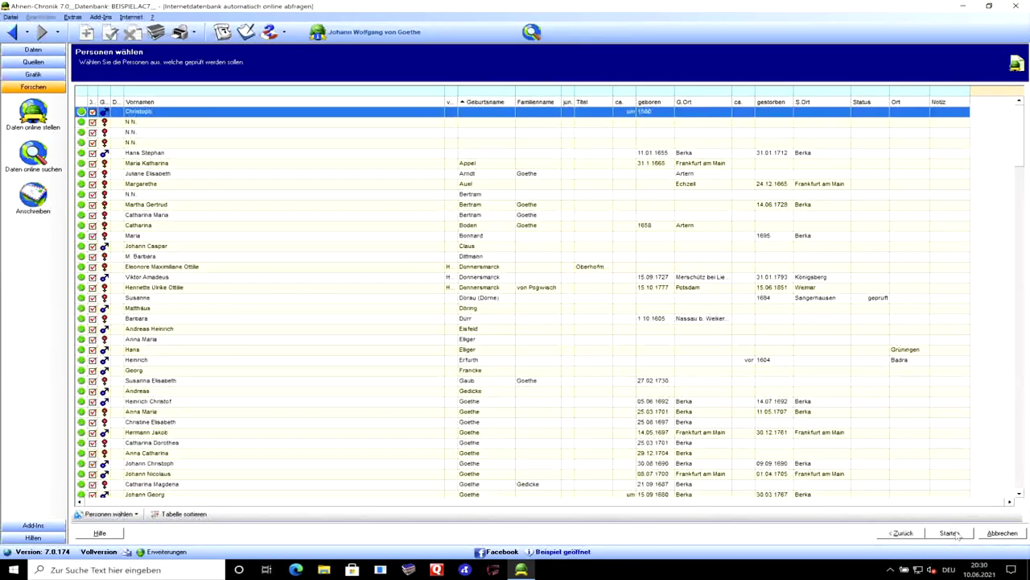
left_click(954, 534)
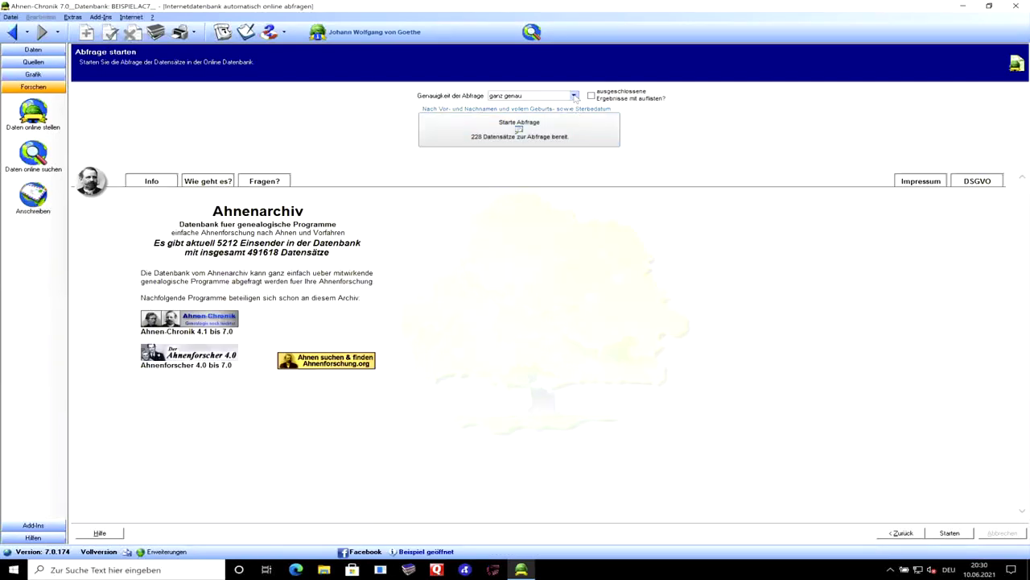
Step: Set the online query's accuracy to "ungenau", run the query and stop it early to evaluate the hits
left_click(574, 96)
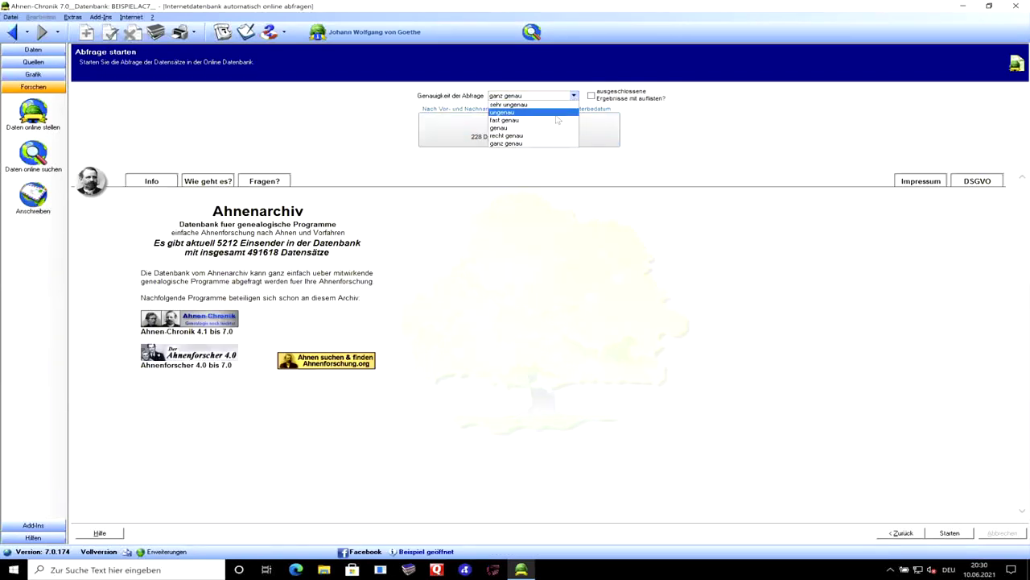
left_click(554, 113)
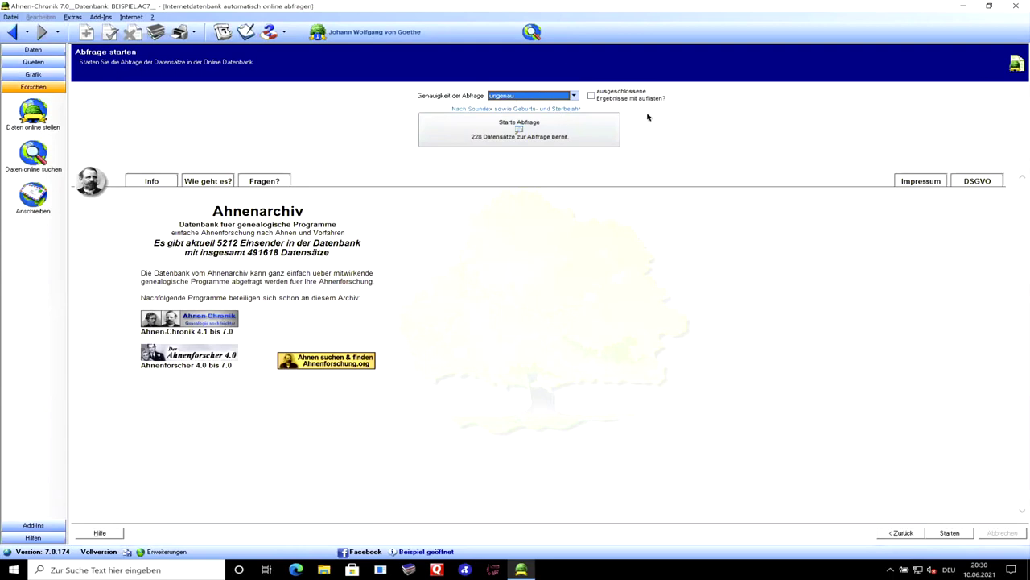
key("Return")
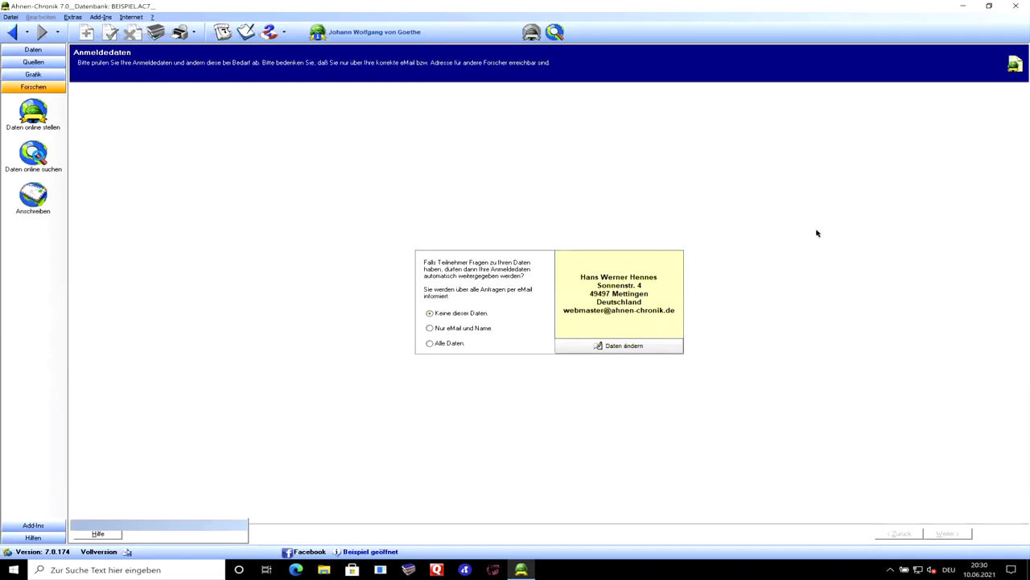
left_click(945, 534)
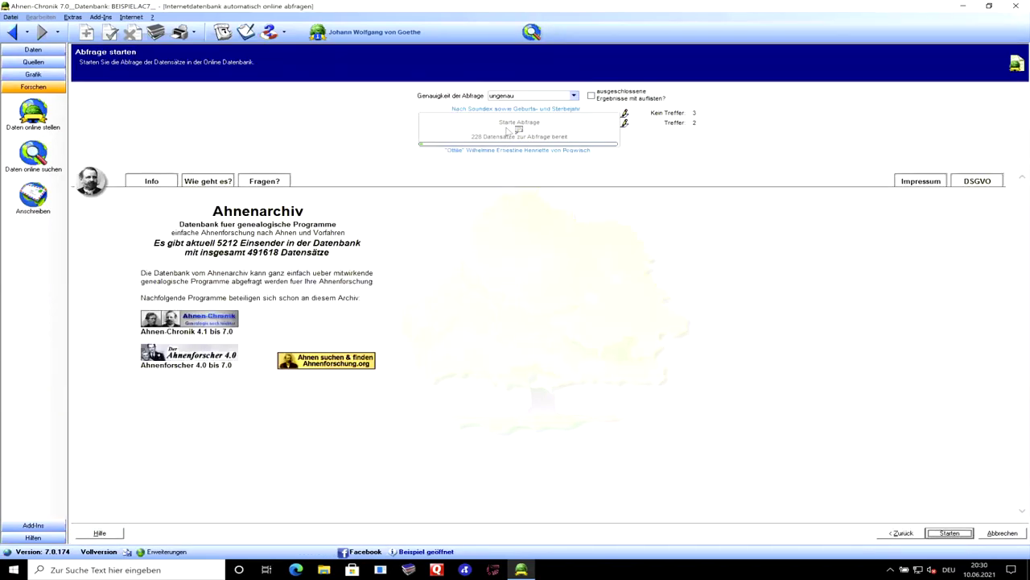
left_click(998, 535)
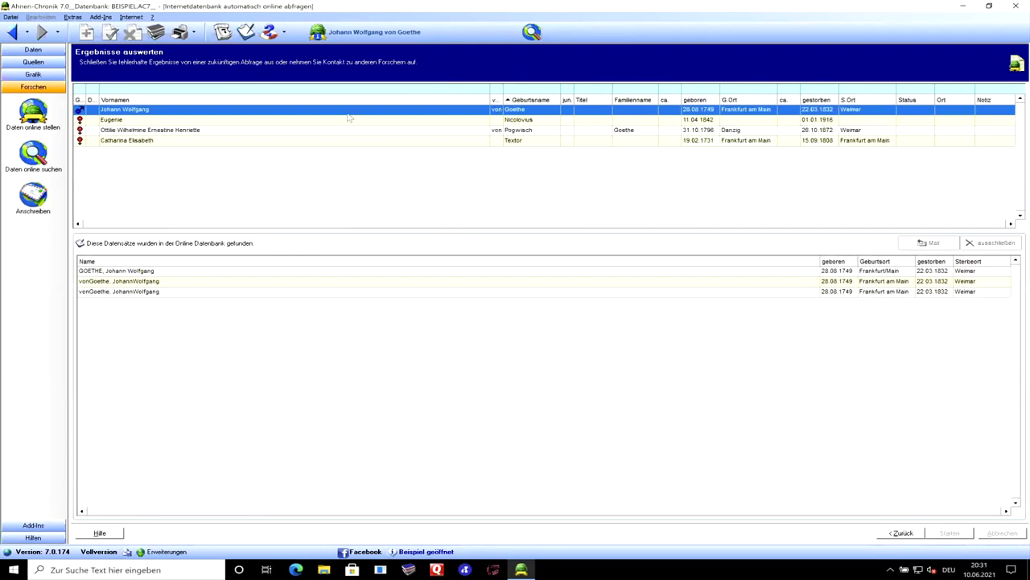
Step: Review the request to contact the submitter of the first online hit for Johann Wolfgang Goethe and cancel it
left_click(313, 271)
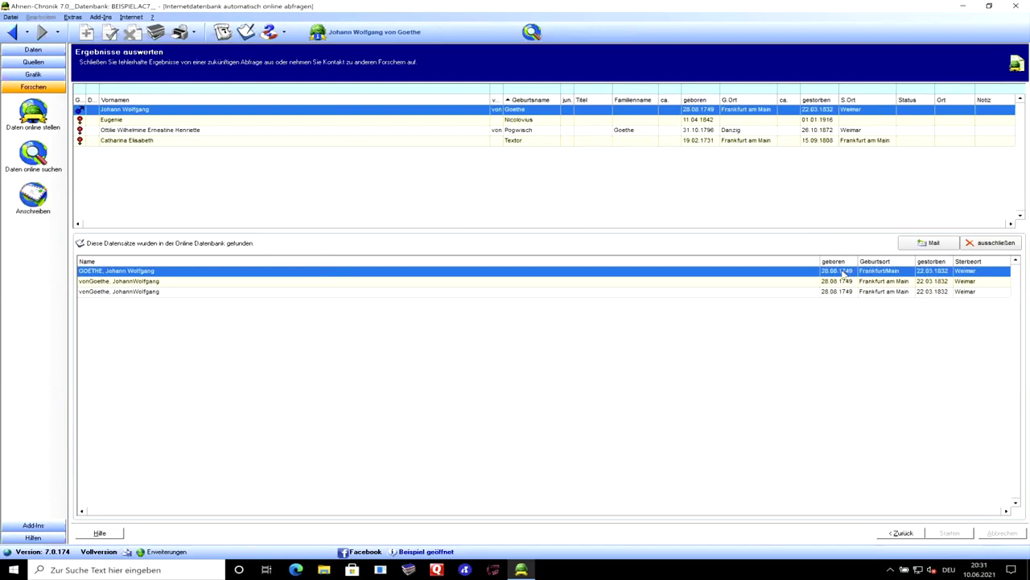
left_click(927, 243)
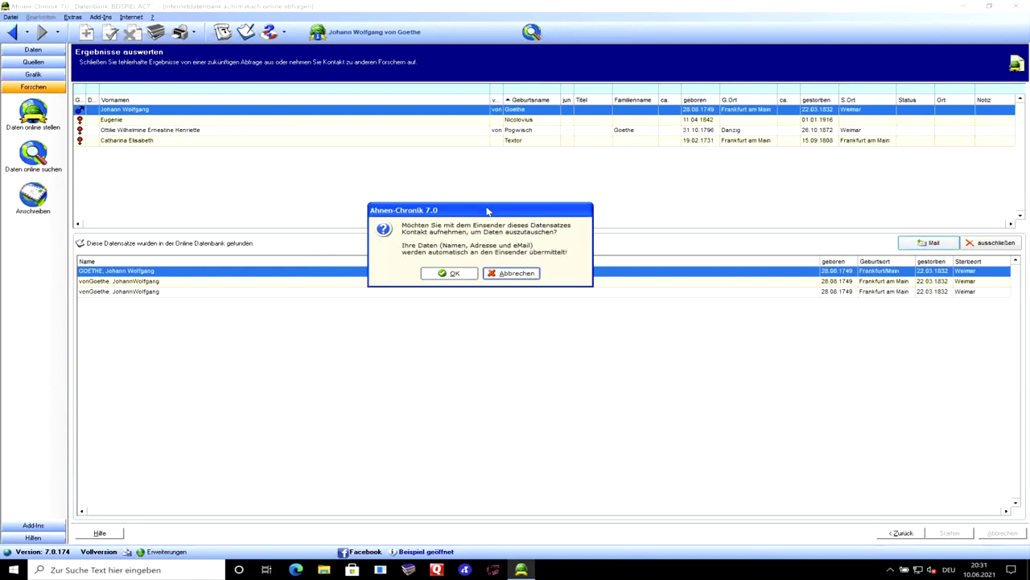
left_click(950, 533)
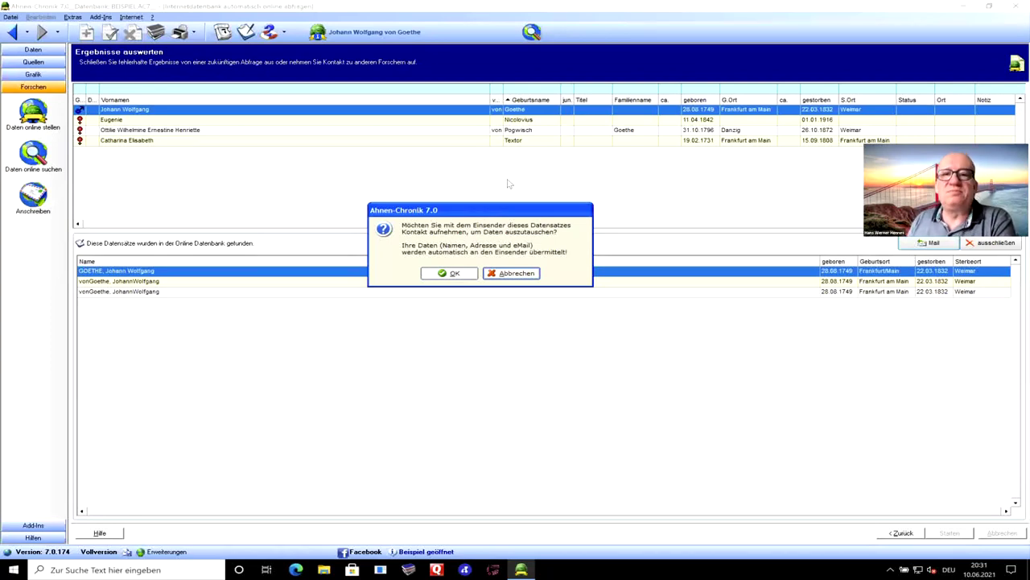
left_click(519, 276)
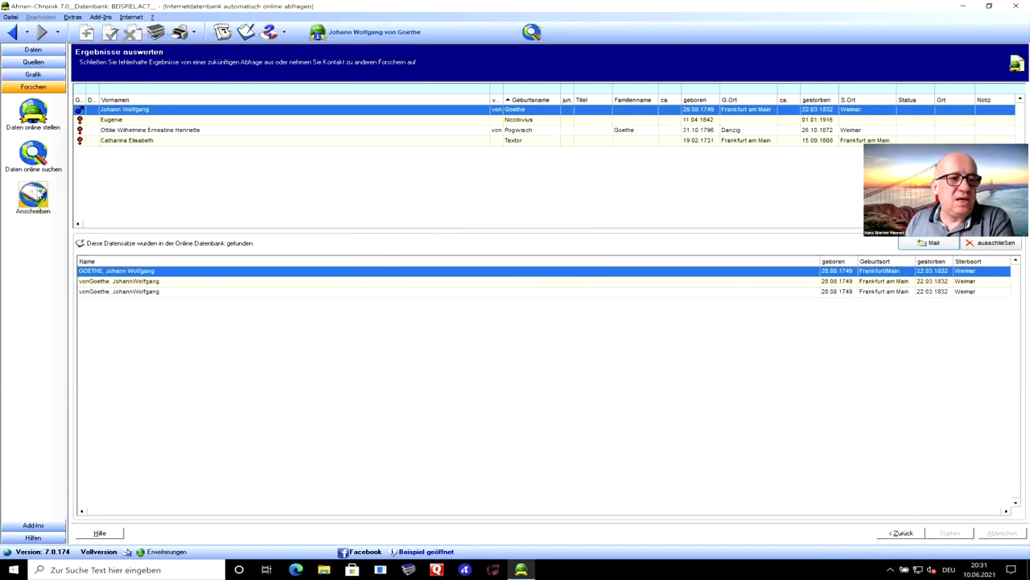
Step: Start a new research letter about Hans Georg Goethe and continue to the template selection
left_click(33, 196)
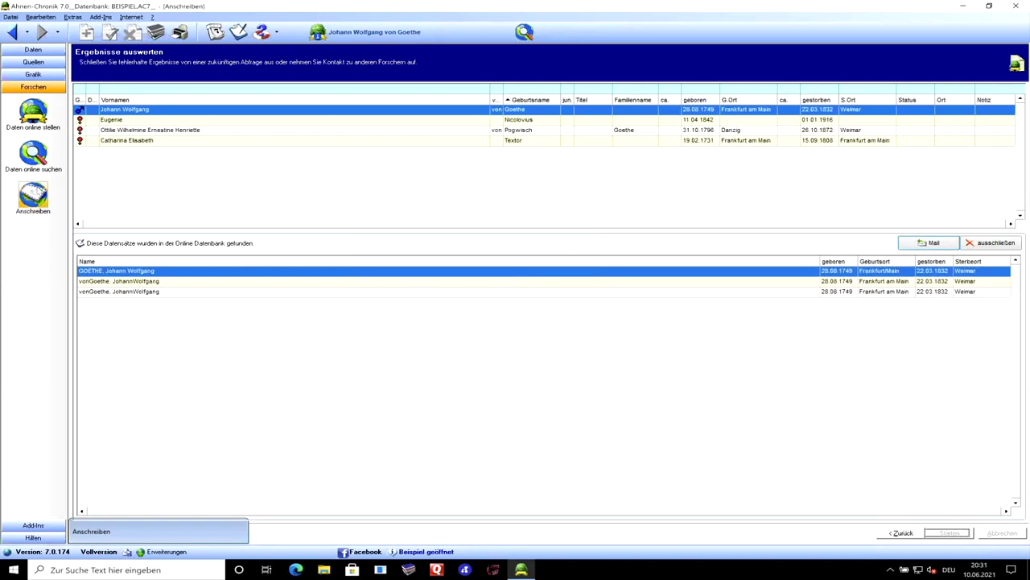
left_click(224, 194)
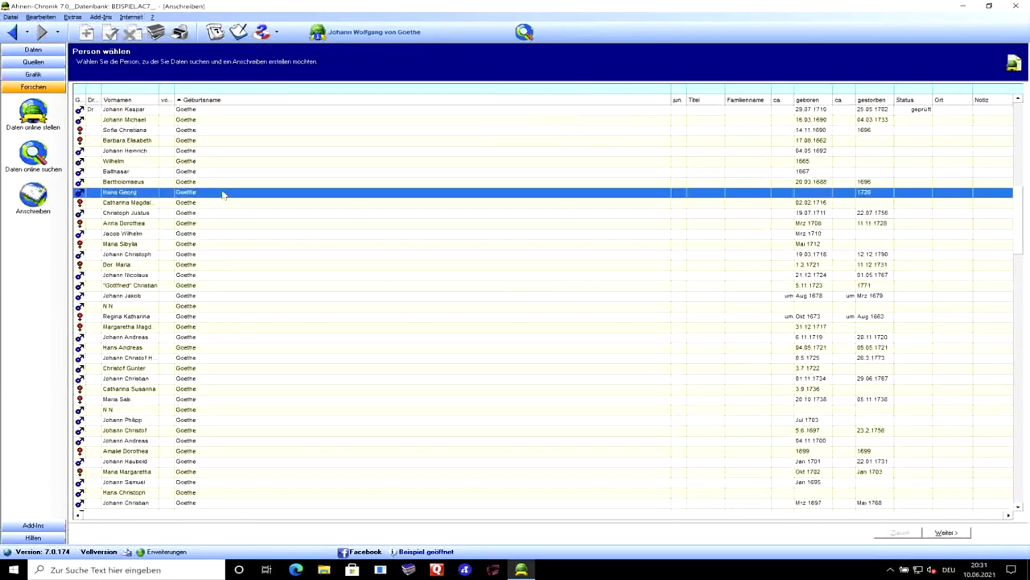
left_click(944, 533)
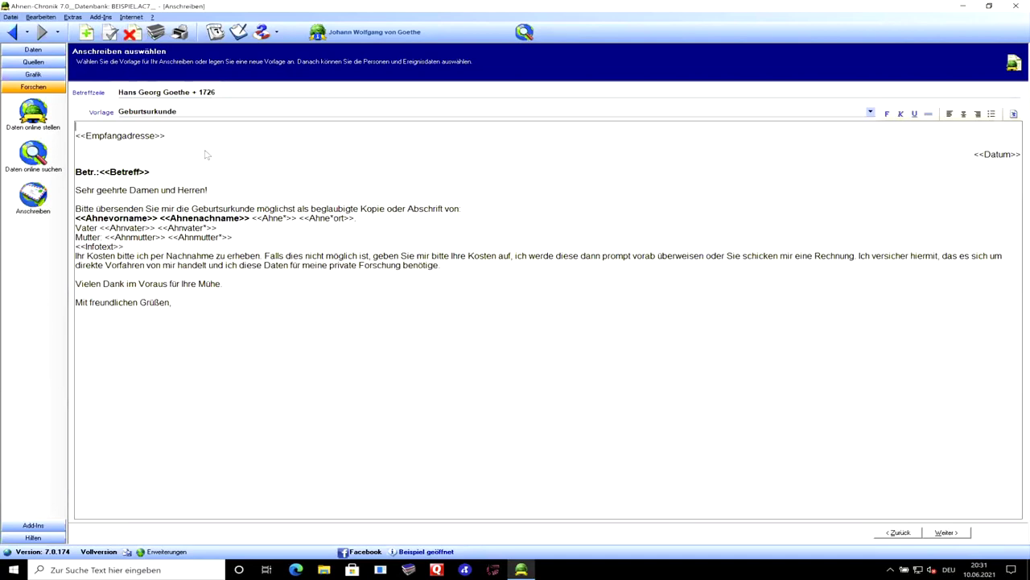
Step: Keep the Geburtsurkunde template without further information and select the Akademie für Genealogie, Heraldik und verwandte Wissenschaften e.V. in Braunschweig as recipient
left_click(945, 533)
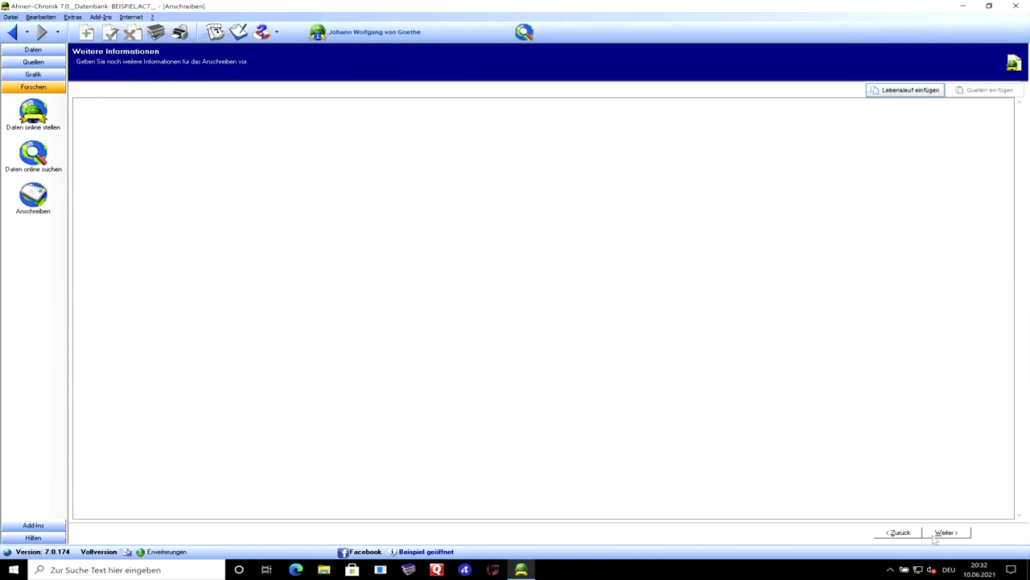
left_click(944, 533)
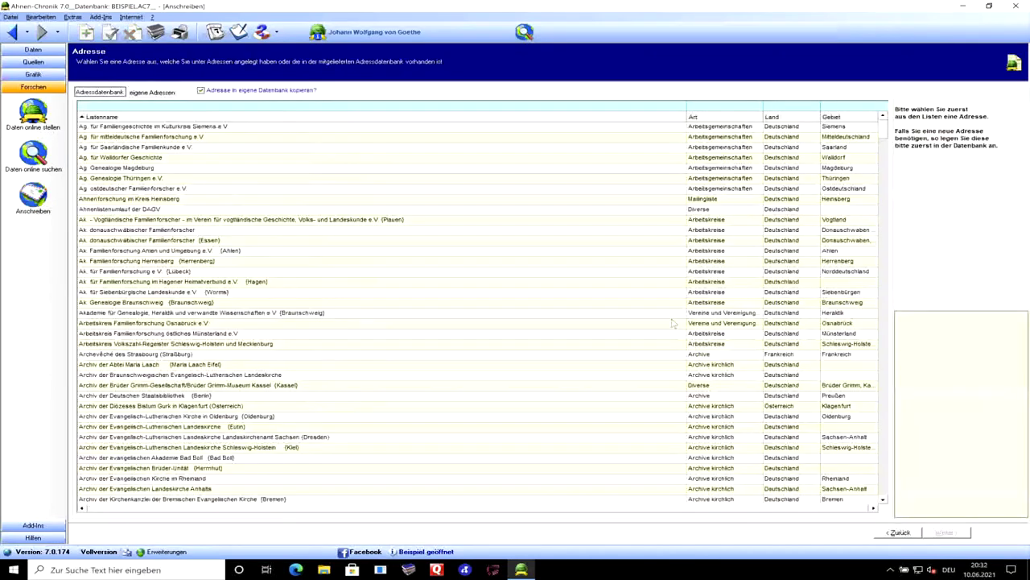
left_click(193, 312)
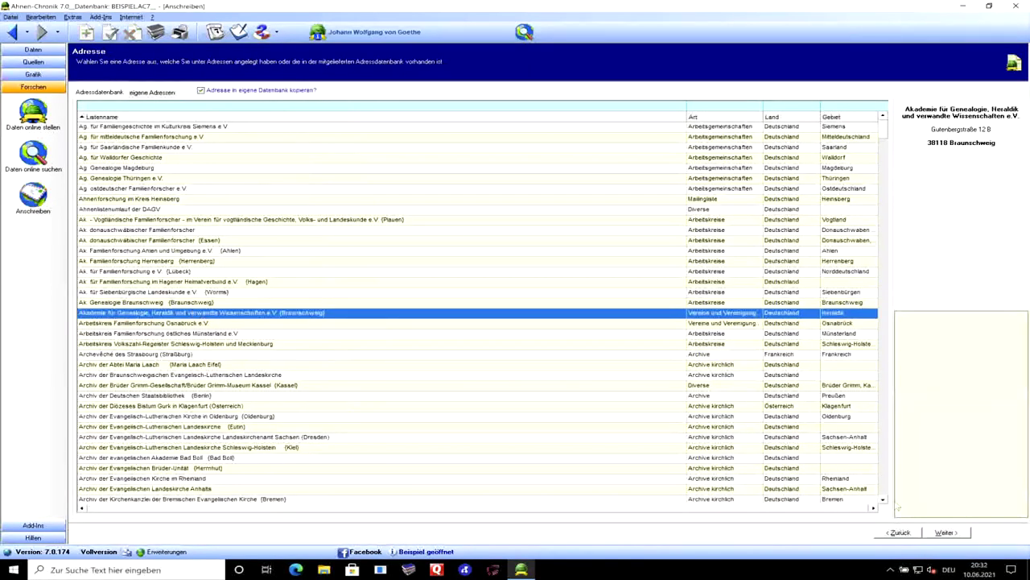
Step: Generate the birth certificate request letter about Hans Georg Goethe to the Akademie für Genealogie in Braunschweig
left_click(946, 533)
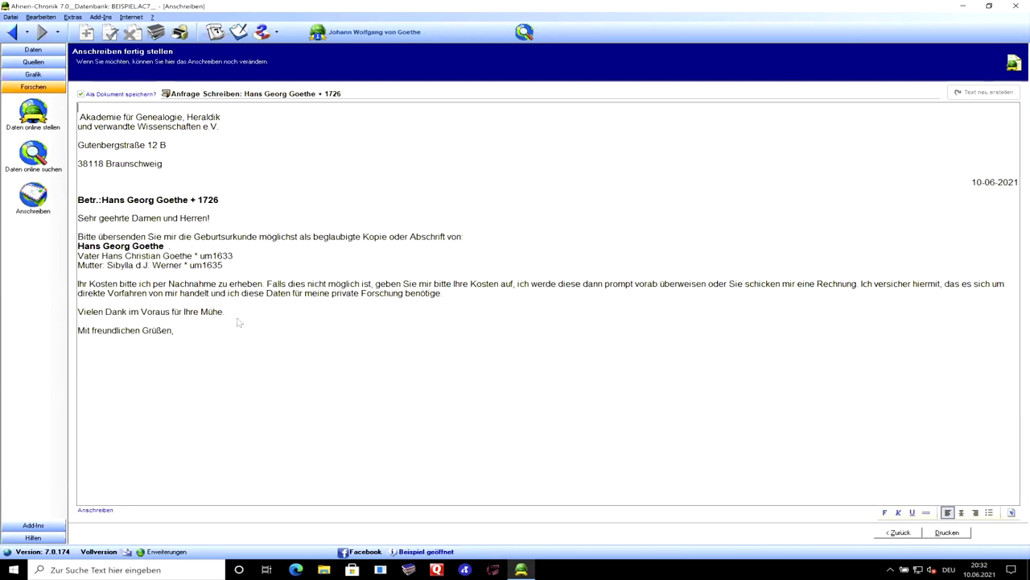
Step: Review the add-ins available for evaluations and lists, statistics, internet, tools and data exchange
left_click(49, 527)
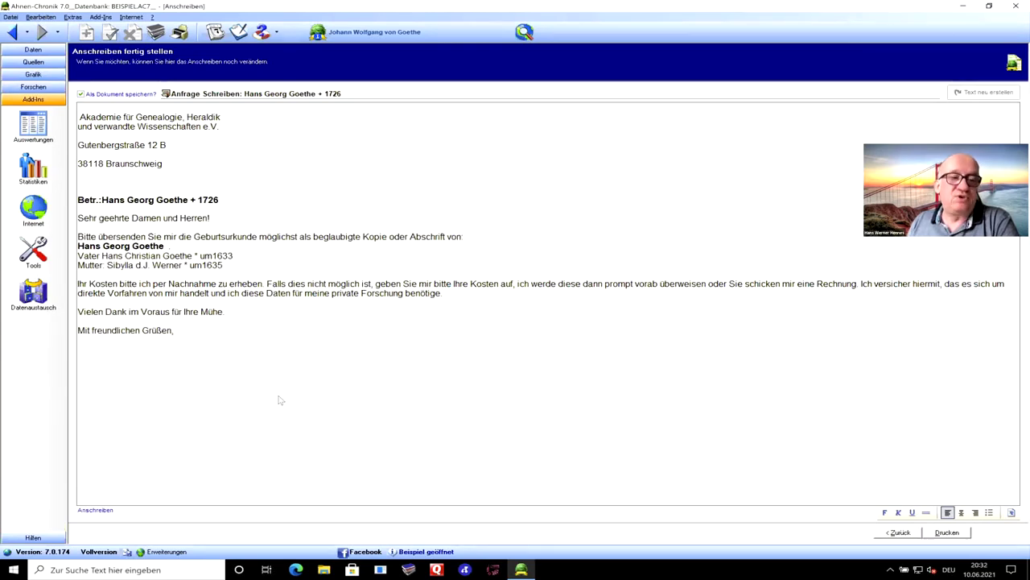
left_click(33, 125)
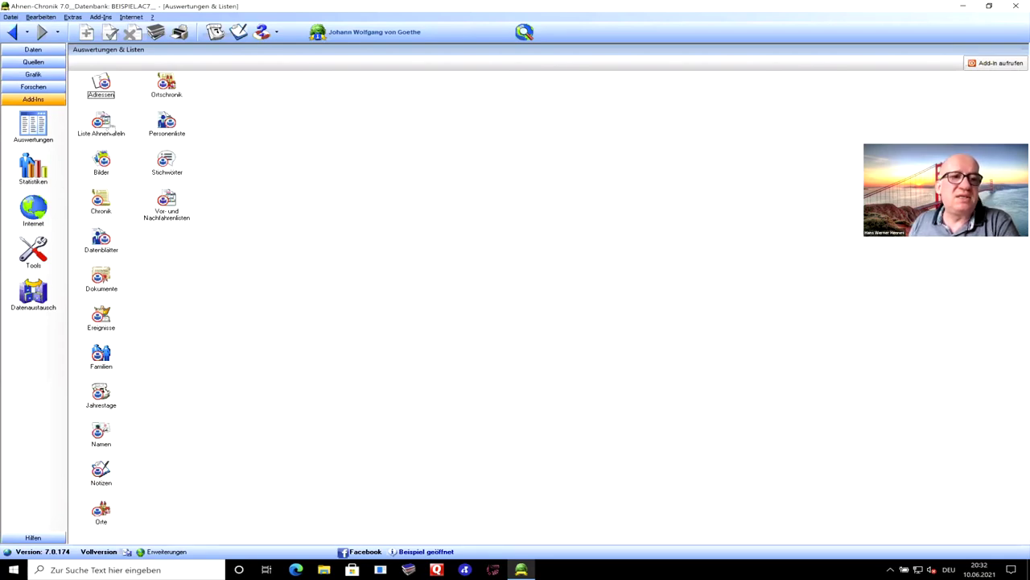
left_click(108, 123)
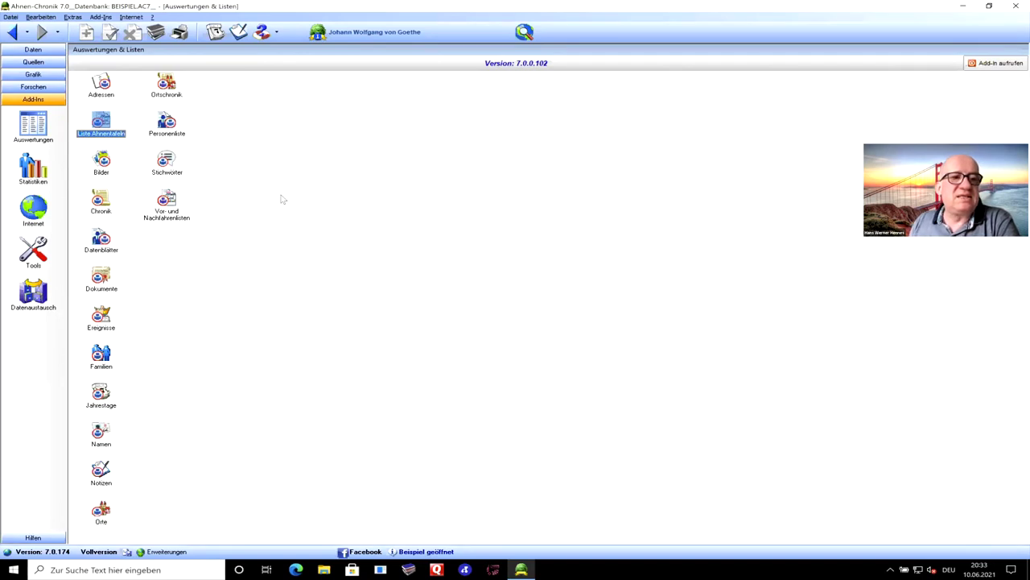
left_click(33, 169)
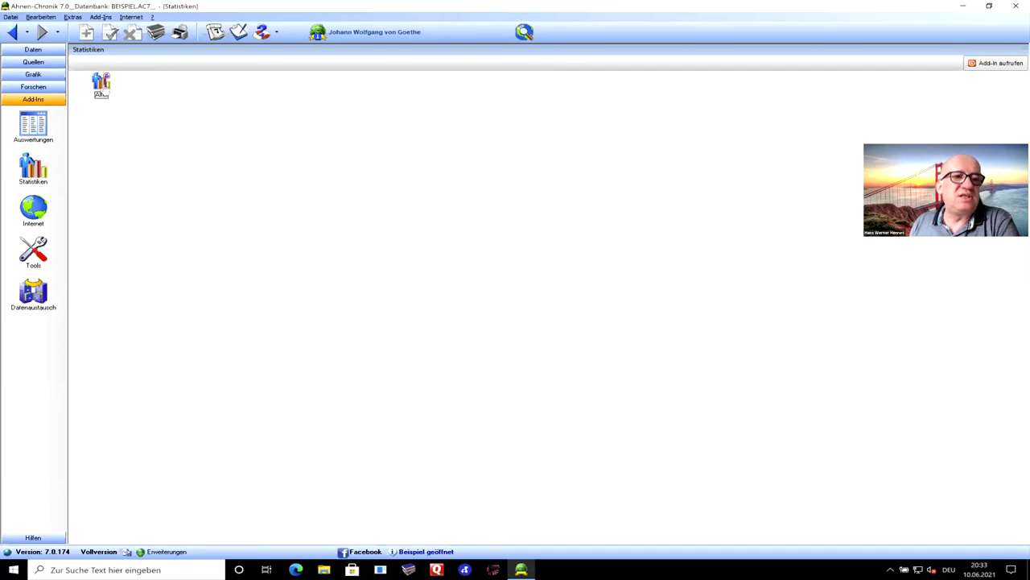
left_click(101, 89)
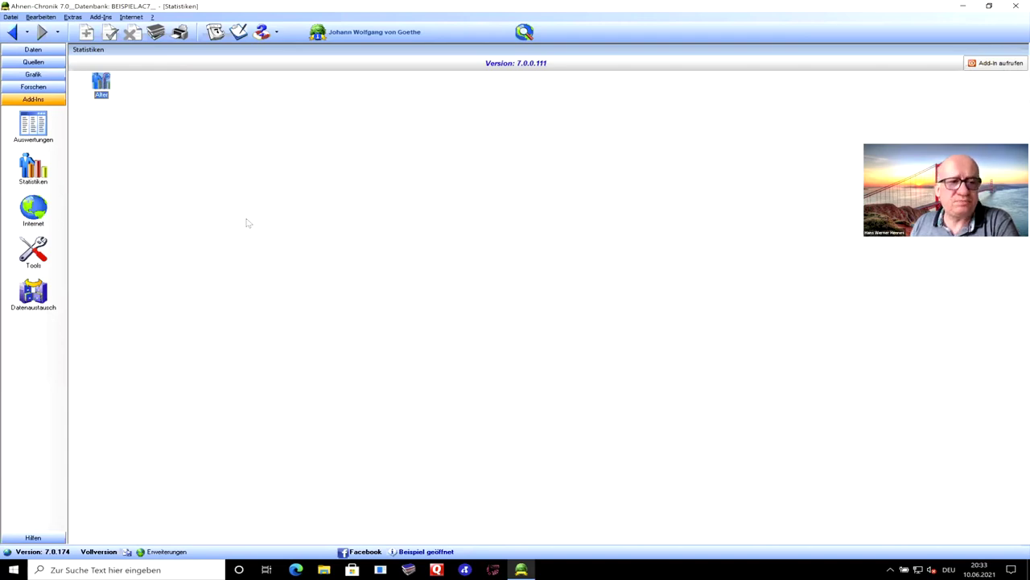
left_click(33, 210)
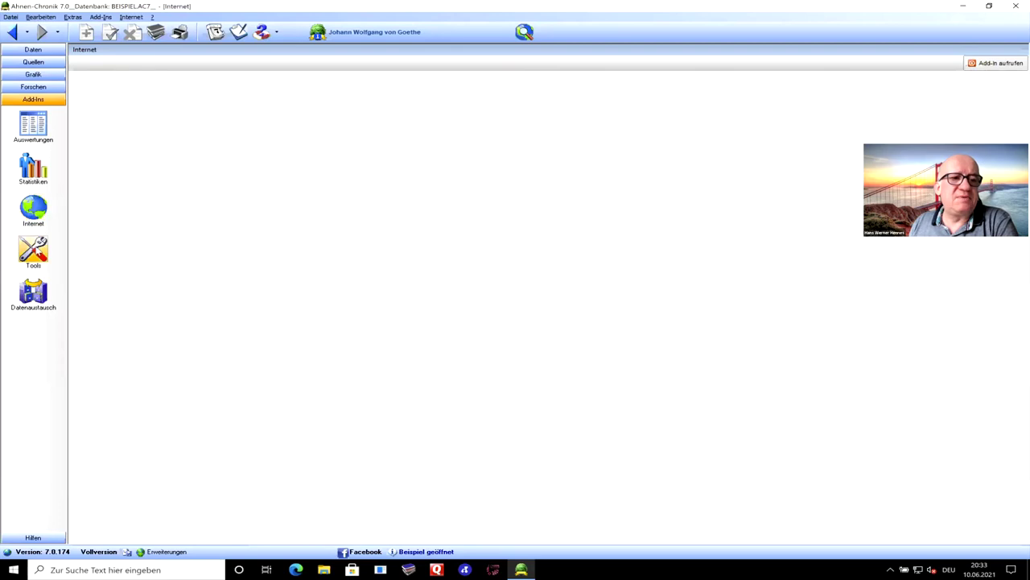
left_click(33, 252)
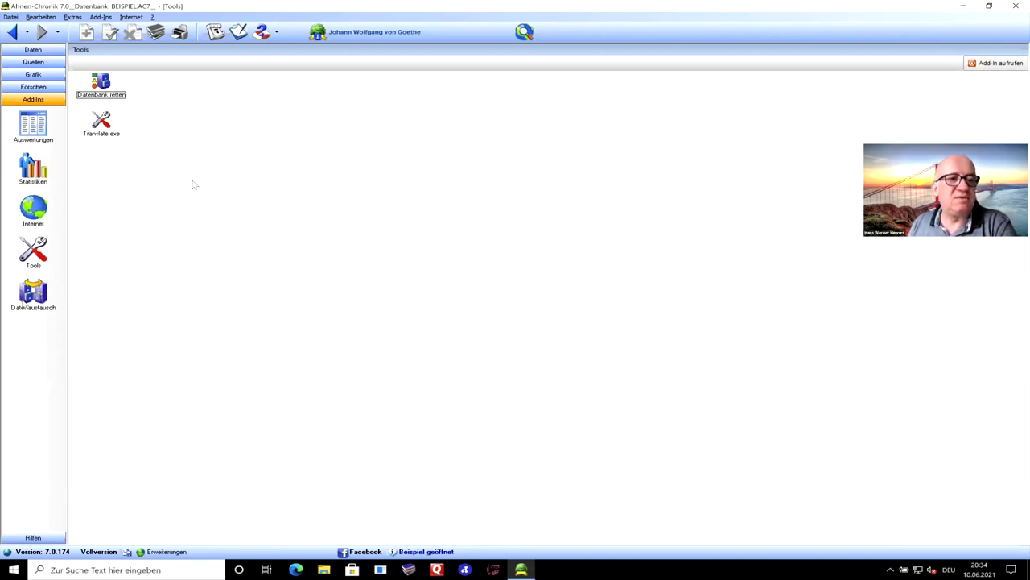
left_click(34, 292)
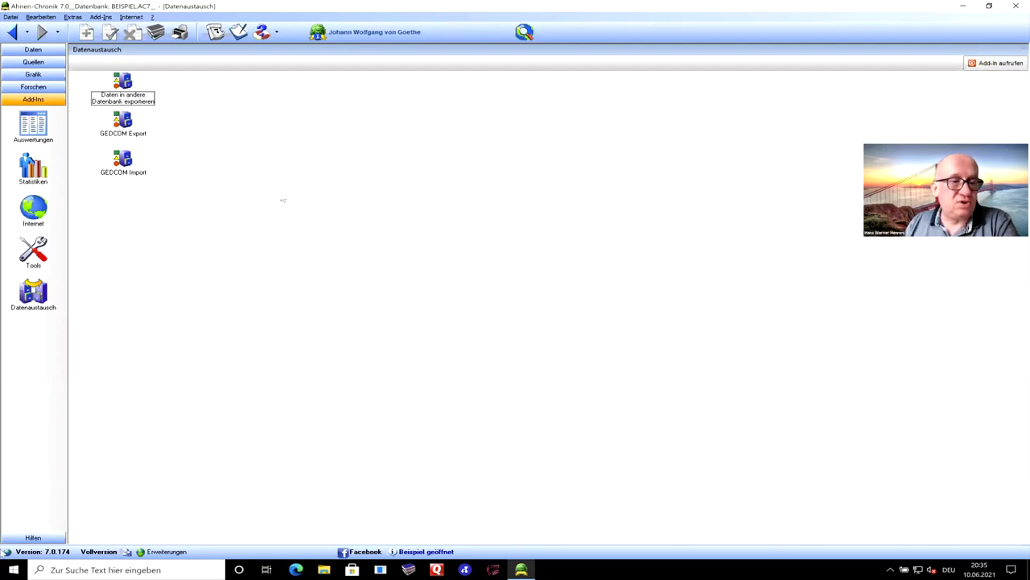
Step: Look at the program's help index among the help resources and close it again
left_click(42, 538)
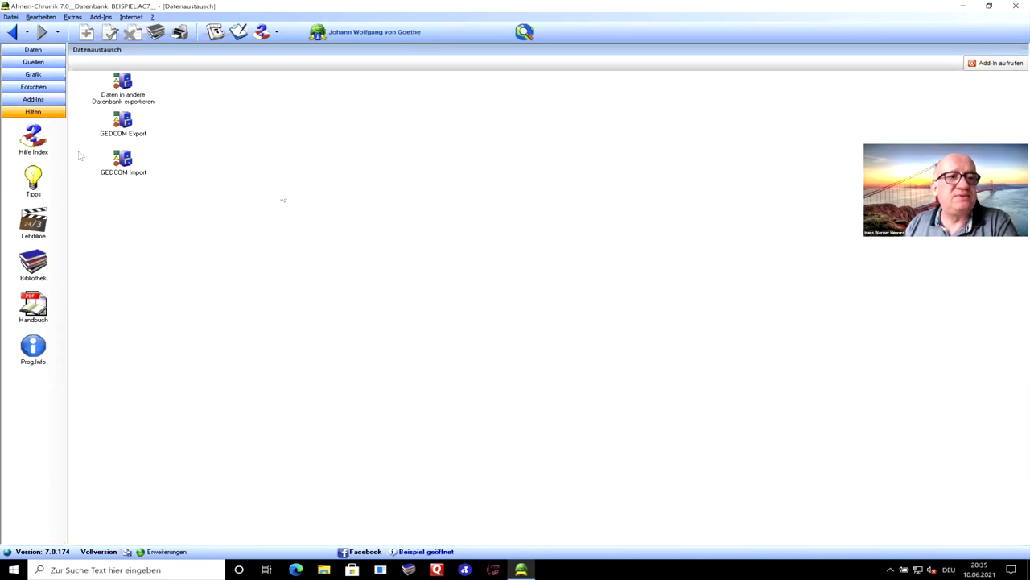
left_click(33, 139)
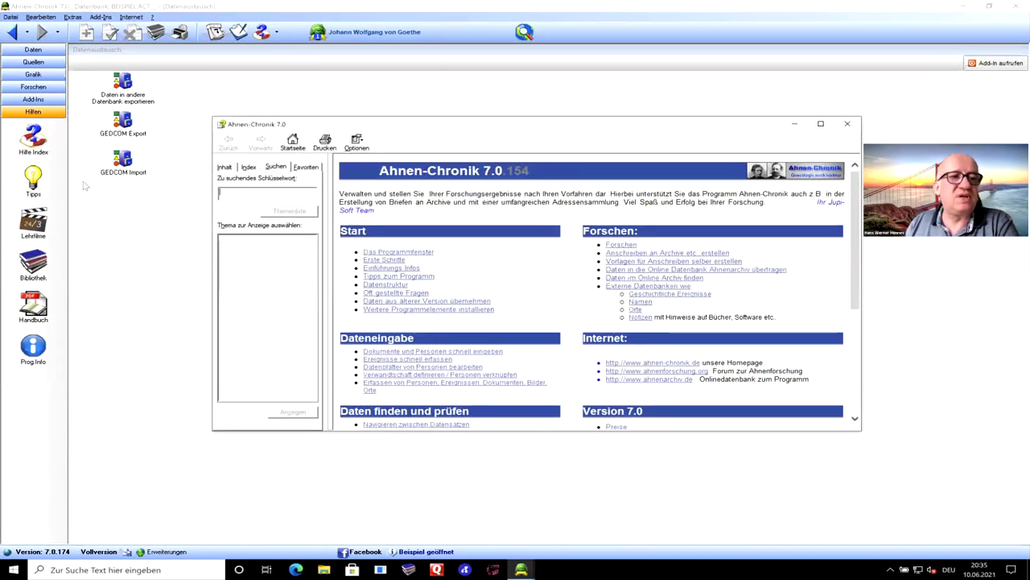
key("alt+F4")
Step: Play the tutorial film "Daten einfach filtern in Ahnen-Chronik 7.0" and close the player
left_click(35, 224)
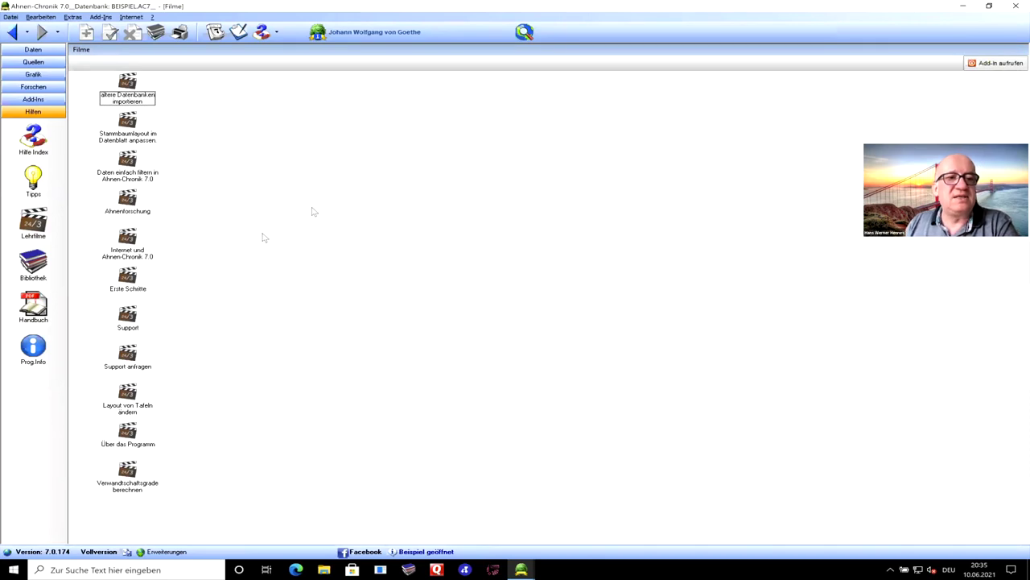
left_click(127, 158)
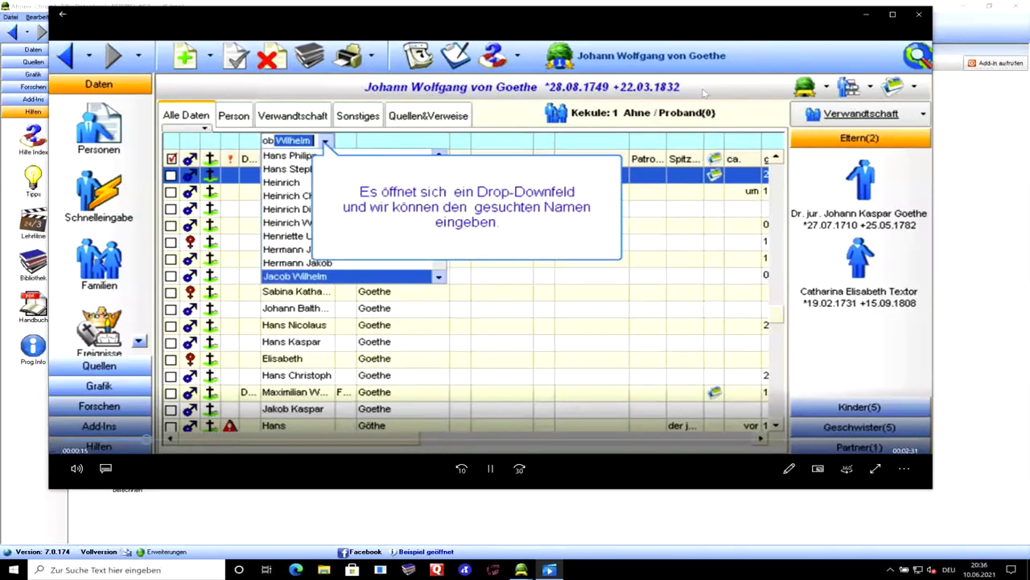
left_click(923, 19)
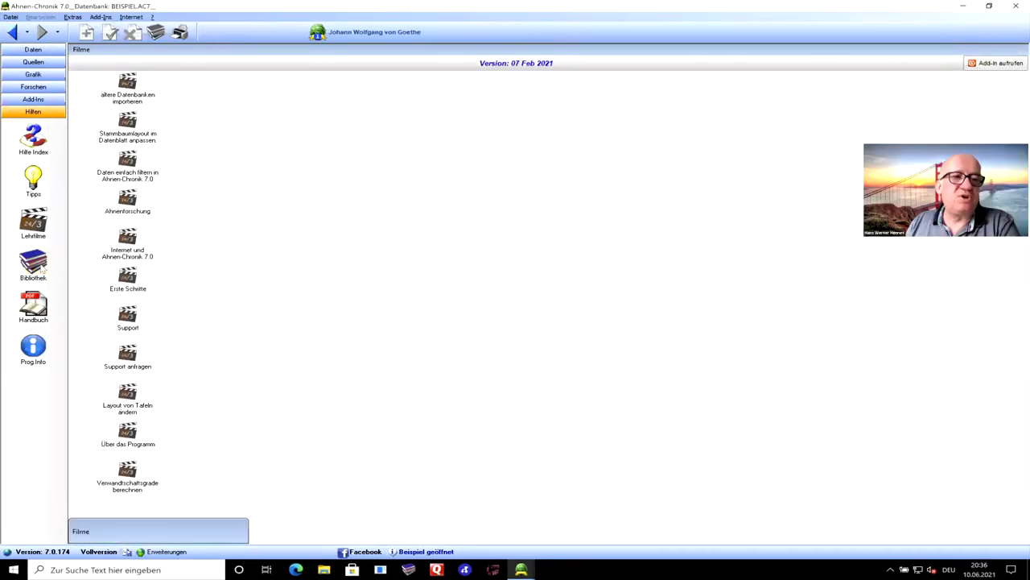
Step: Look up the entry "ab intestato" in the library's Lexikon der alten Begriffe and close the lexicon
left_click(37, 265)
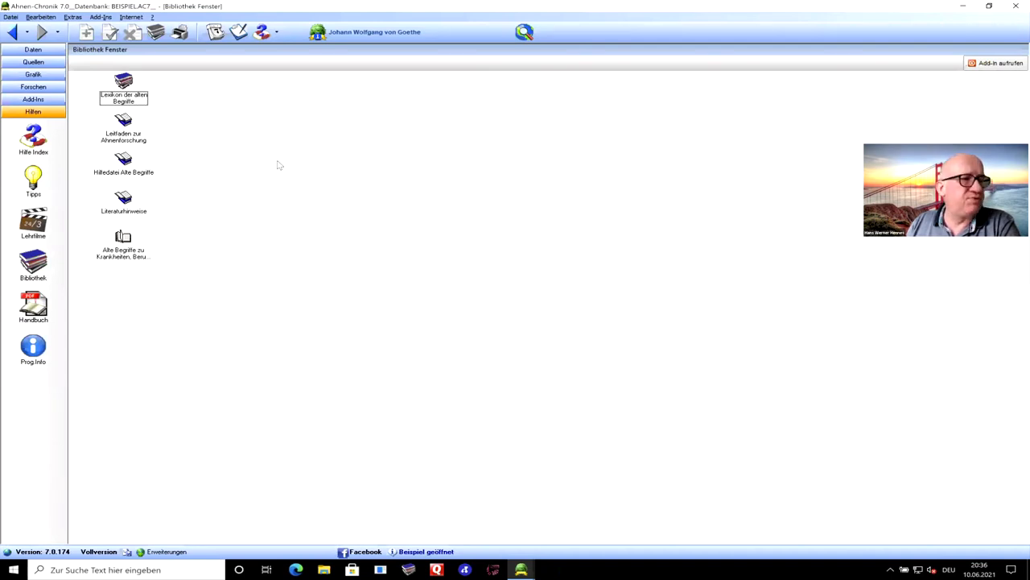
double_click(129, 83)
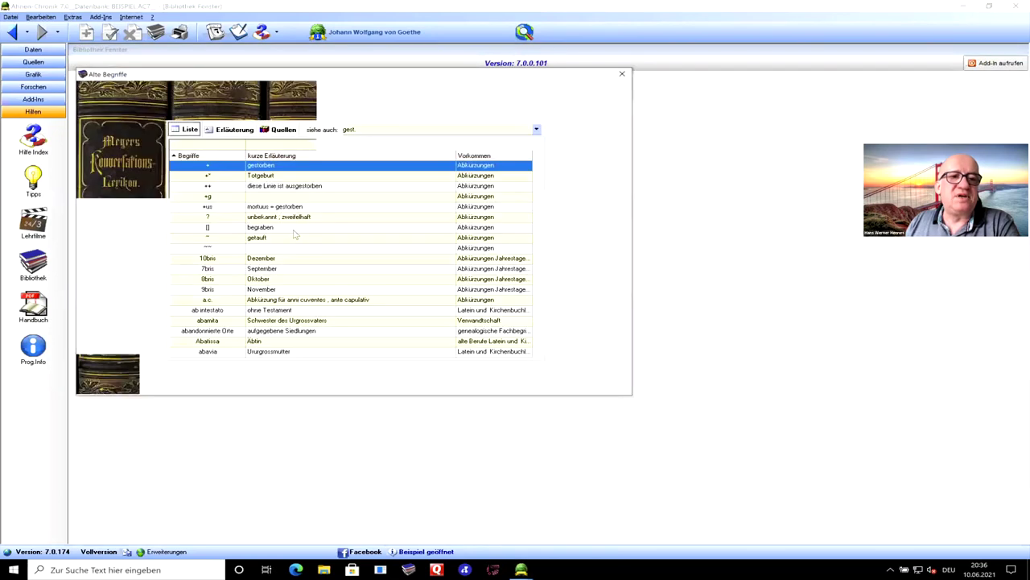
left_click(294, 229)
left_click(277, 312)
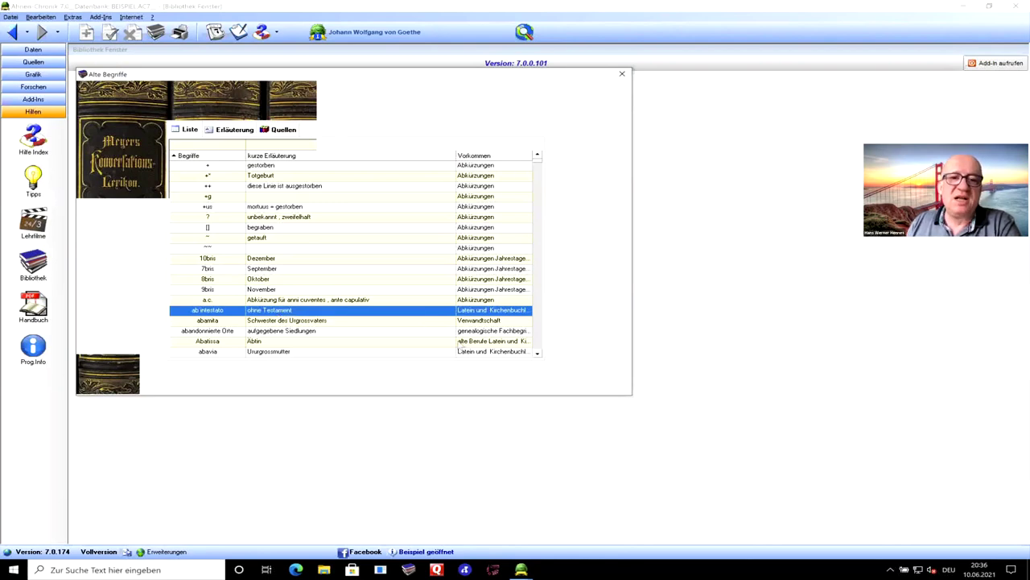
left_click(622, 75)
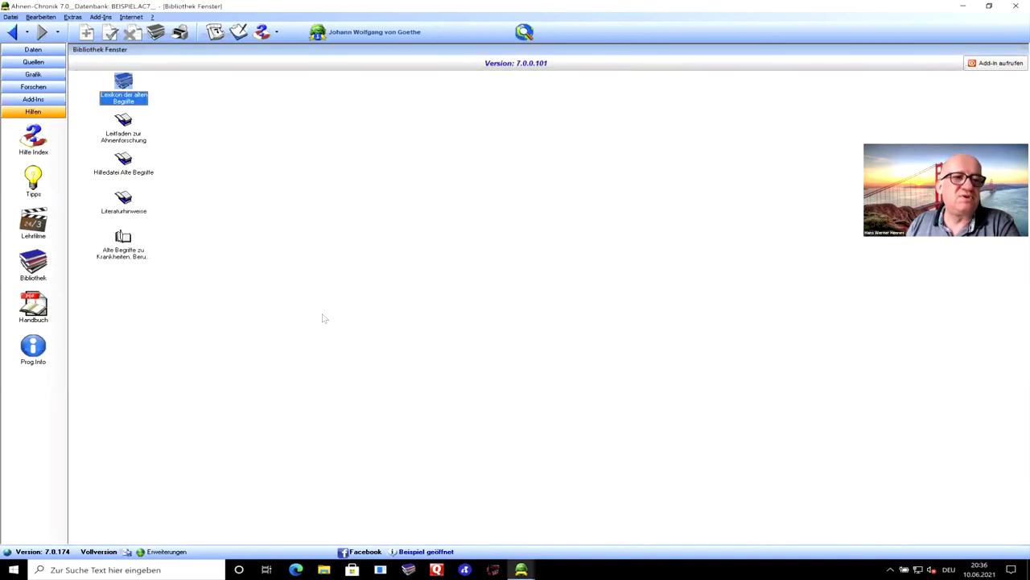
Step: Show the list of all persons and filter it by the birth name Goethe
left_click(36, 50)
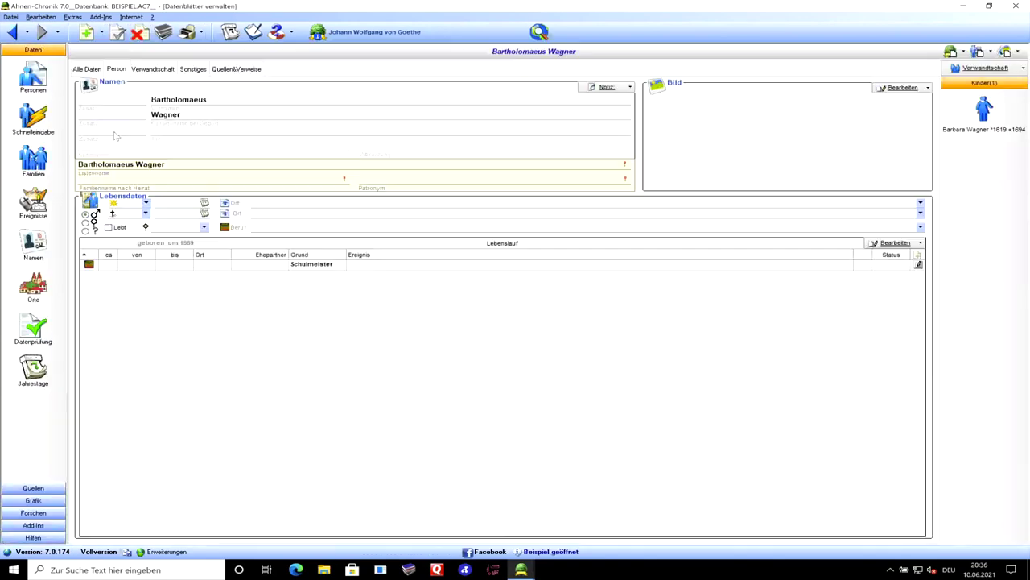
left_click(87, 70)
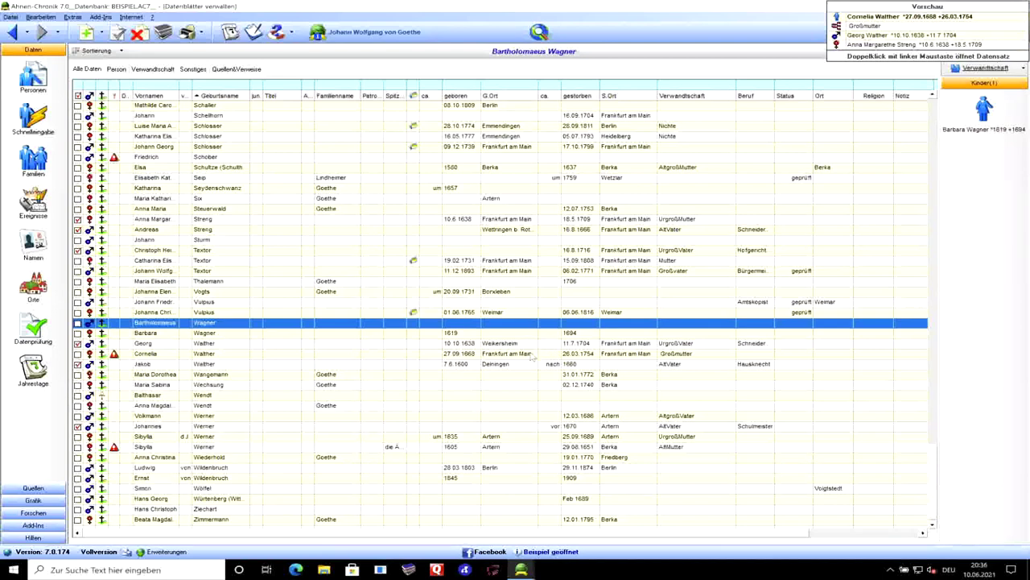
left_click(229, 84)
type("goethe")
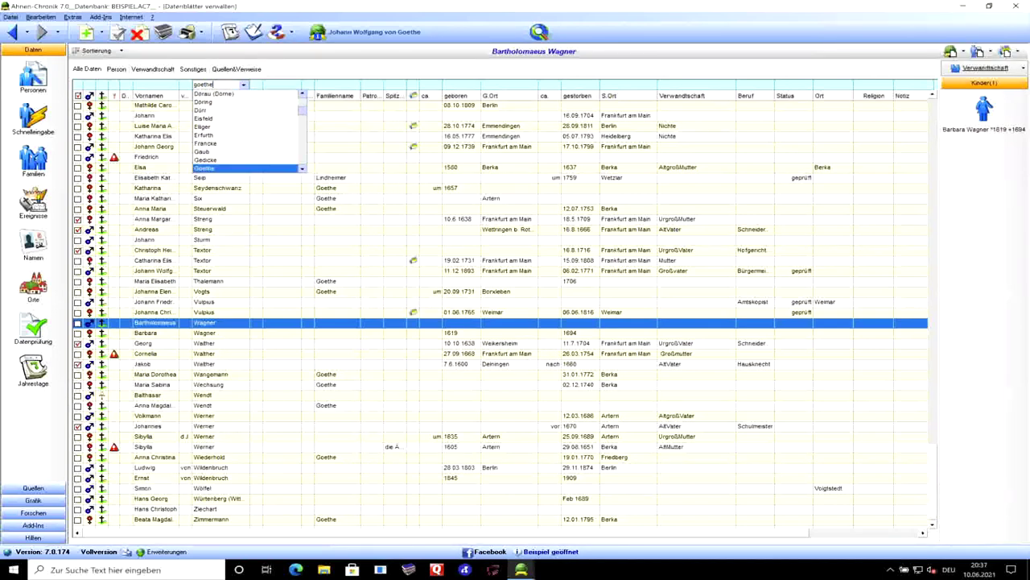
left_click(239, 168)
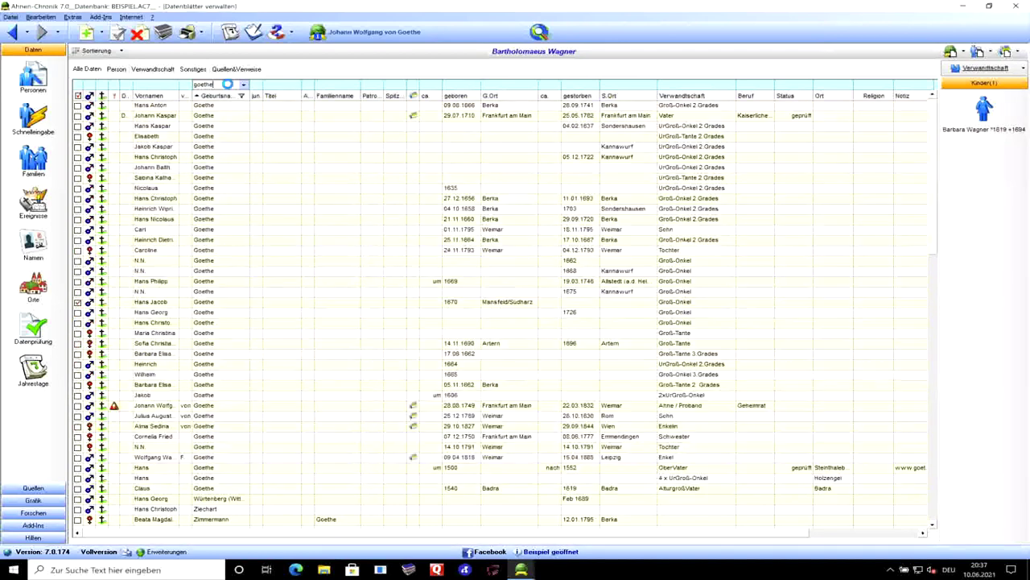
Step: Go to the record of Johann Jakob Goethe through the children of Jakob Kaspar Goethe
left_click(239, 147)
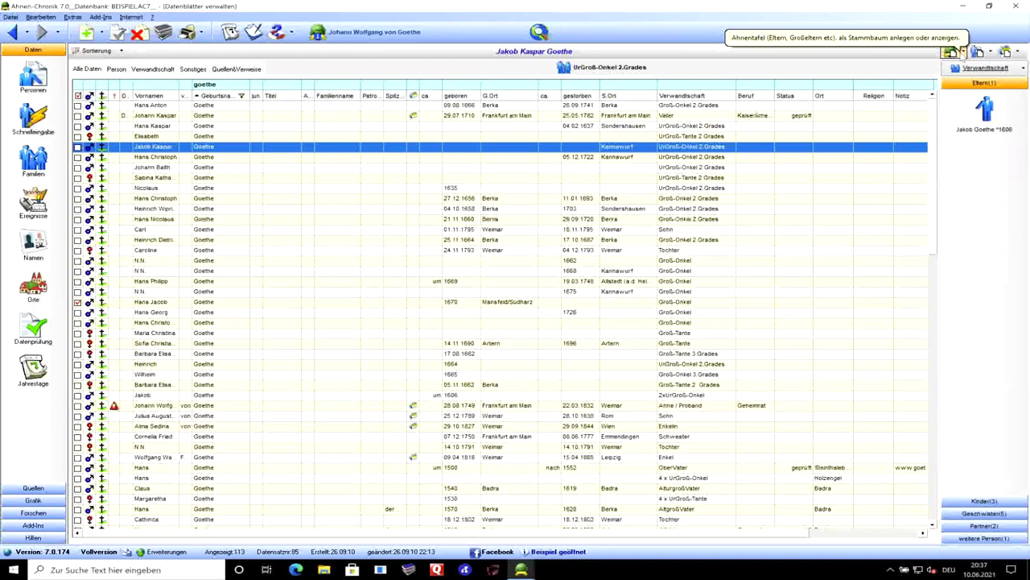
left_click(996, 501)
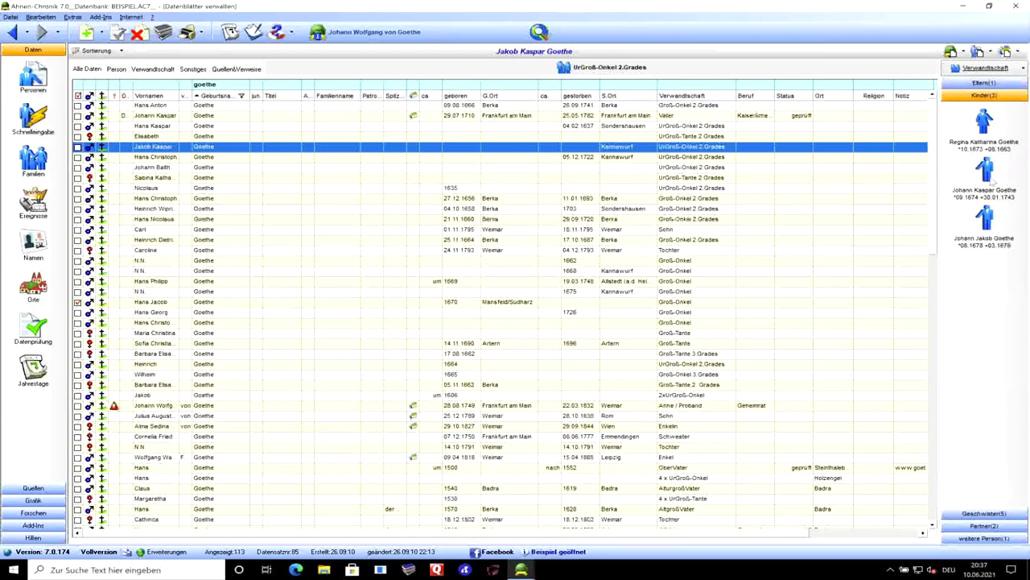
left_click(983, 216)
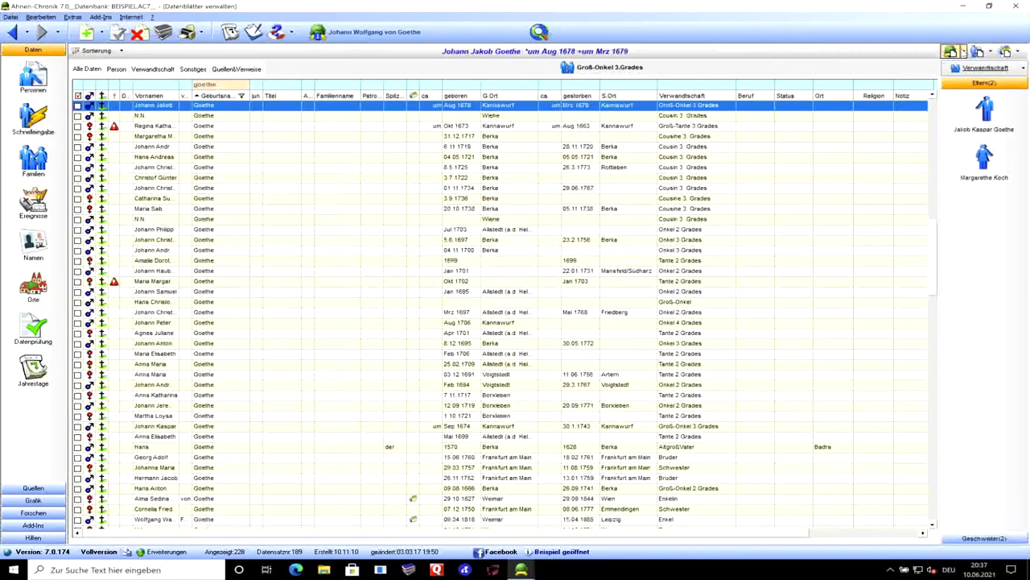
Step: Create an ancestor tree for Johann Jakob Goethe with the Kreidetafel.acv template after previewing other templates
left_click(951, 51)
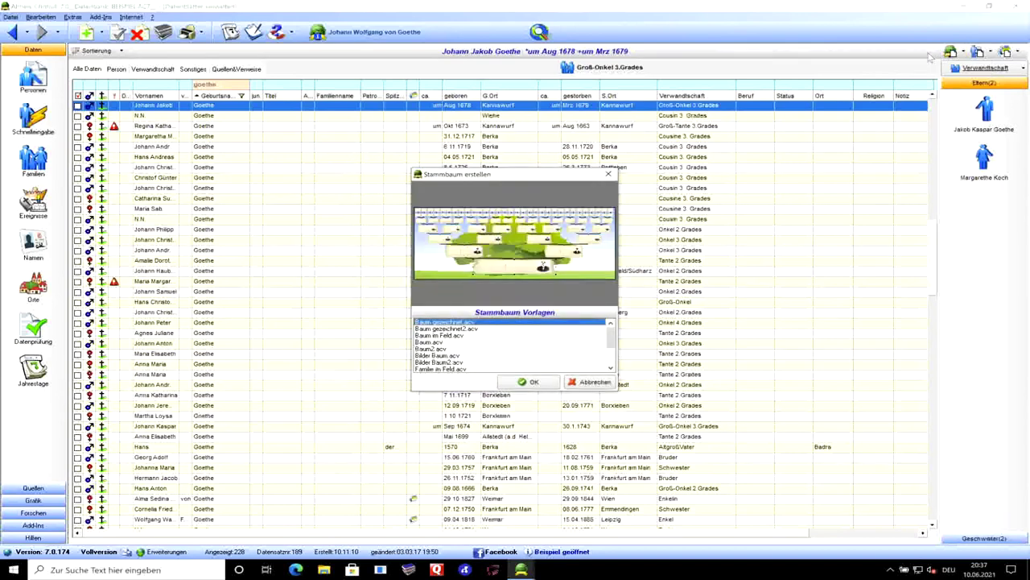
left_click(465, 347)
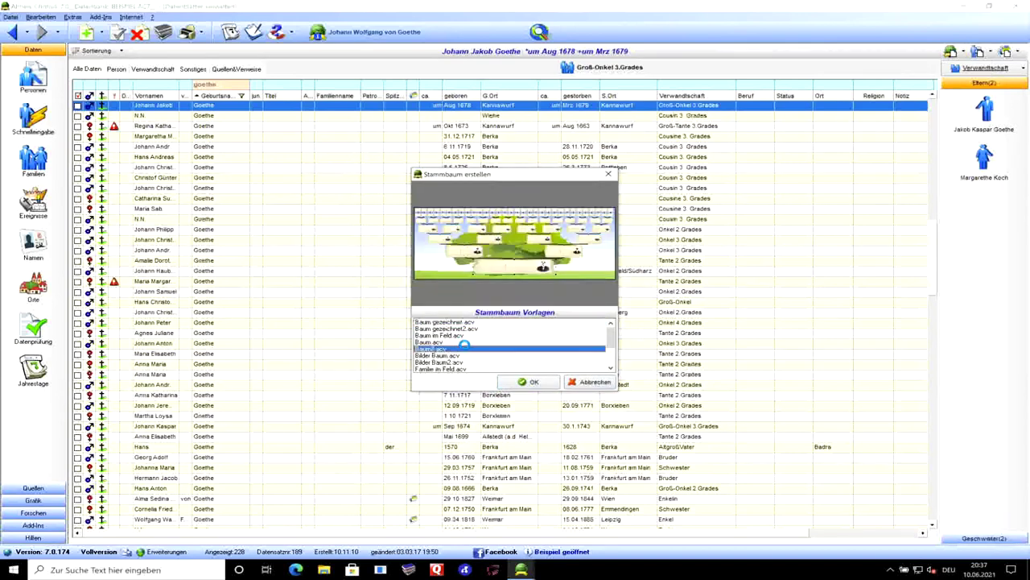
left_click(612, 360)
left_click(612, 360)
left_click(489, 345)
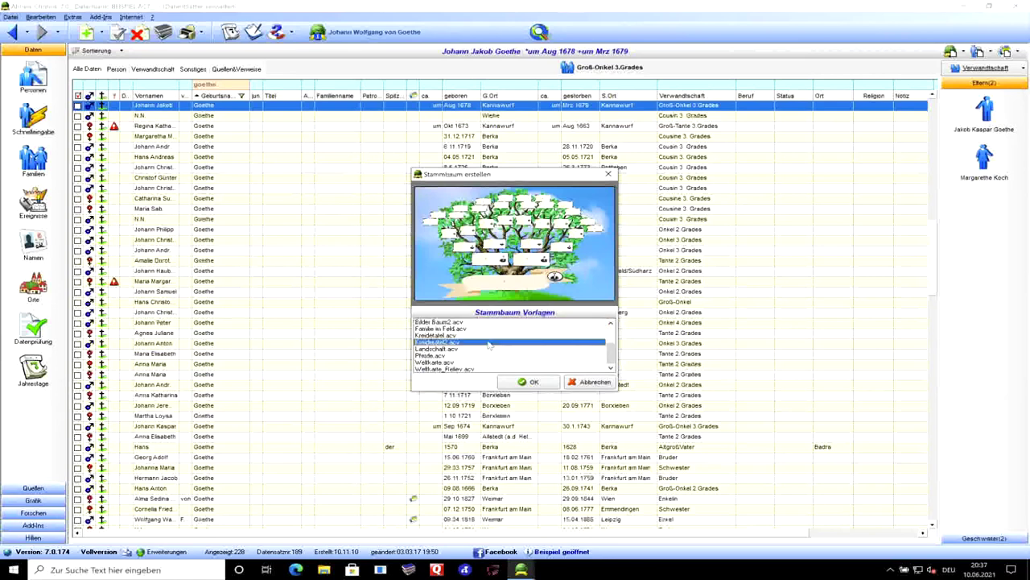
left_click(485, 337)
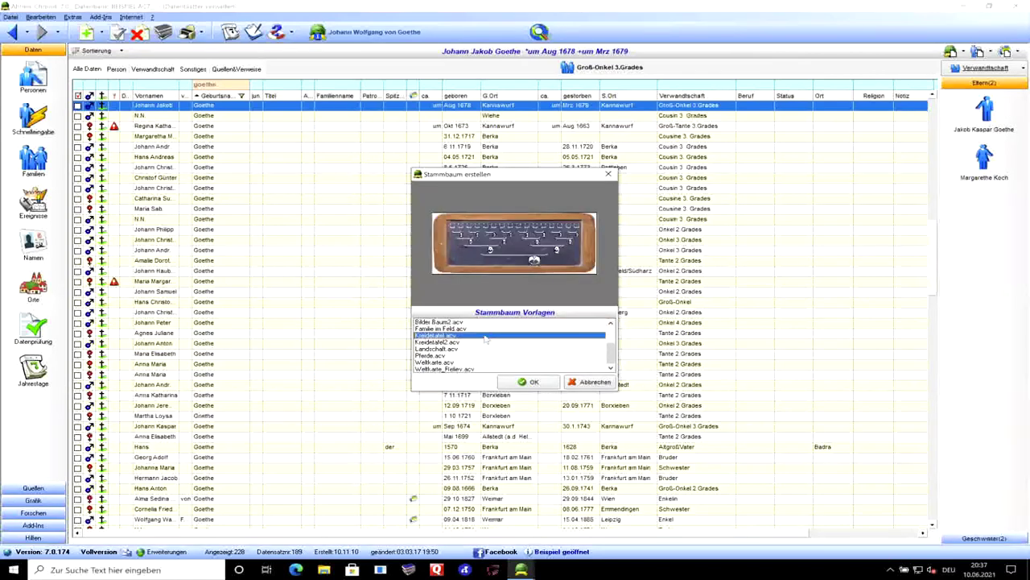
left_click(547, 383)
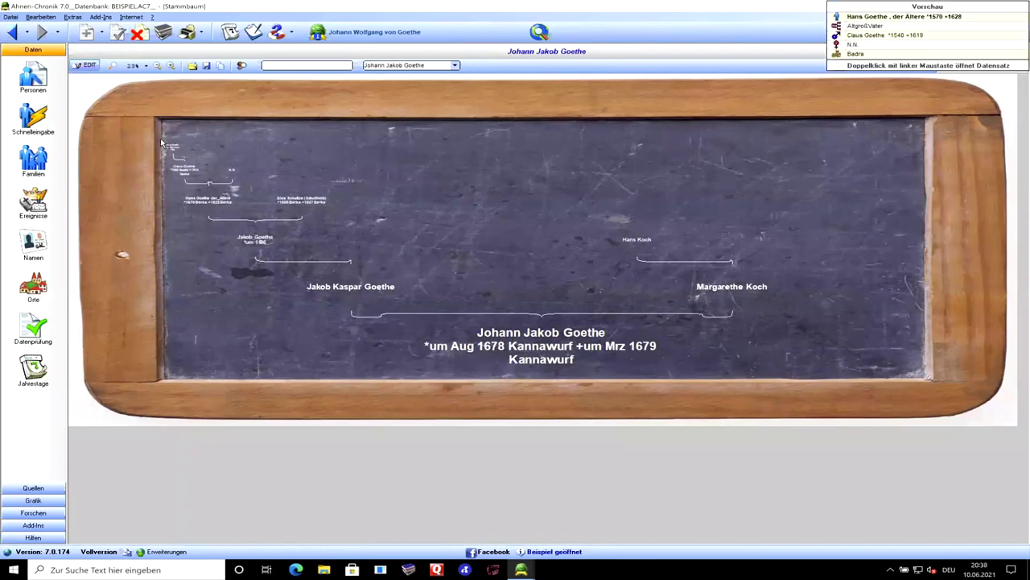
Step: Create a free family tree from Johann Jakob Goethe's record with the scope Alle Nachfahren des Spitzenahnen, leaving the default Tafel settings
left_click(33, 77)
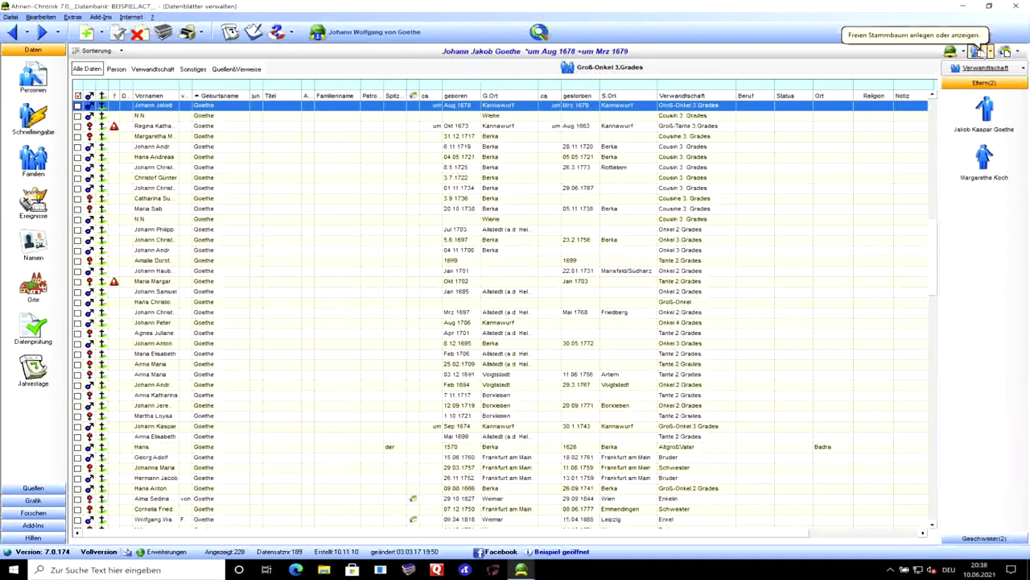
left_click(978, 51)
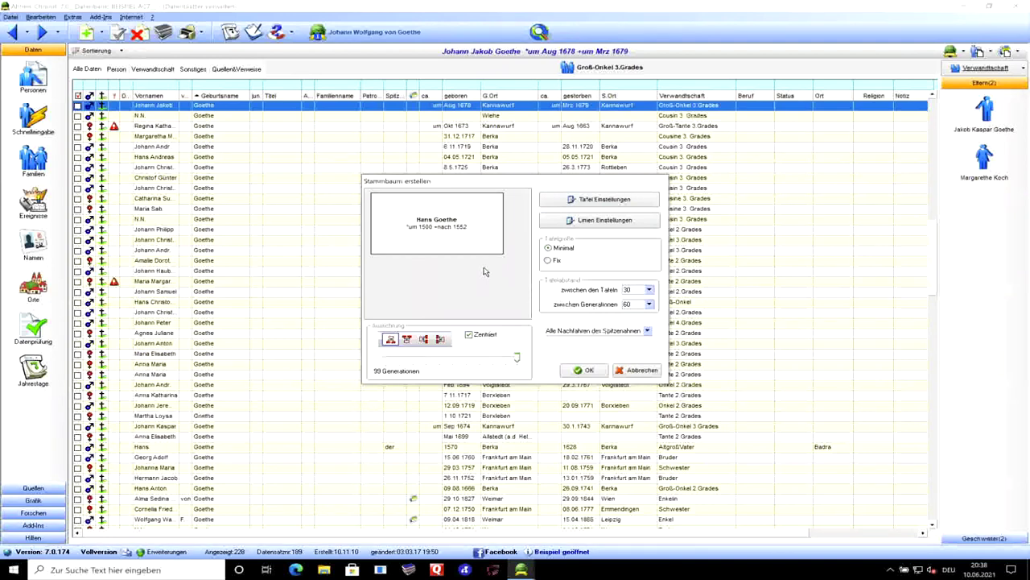
left_click(579, 332)
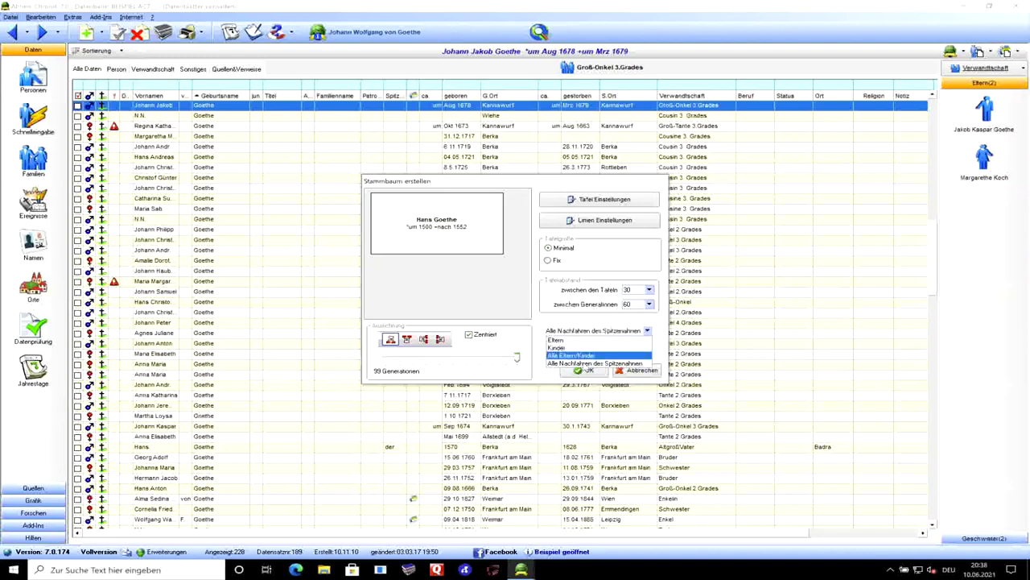
left_click(585, 363)
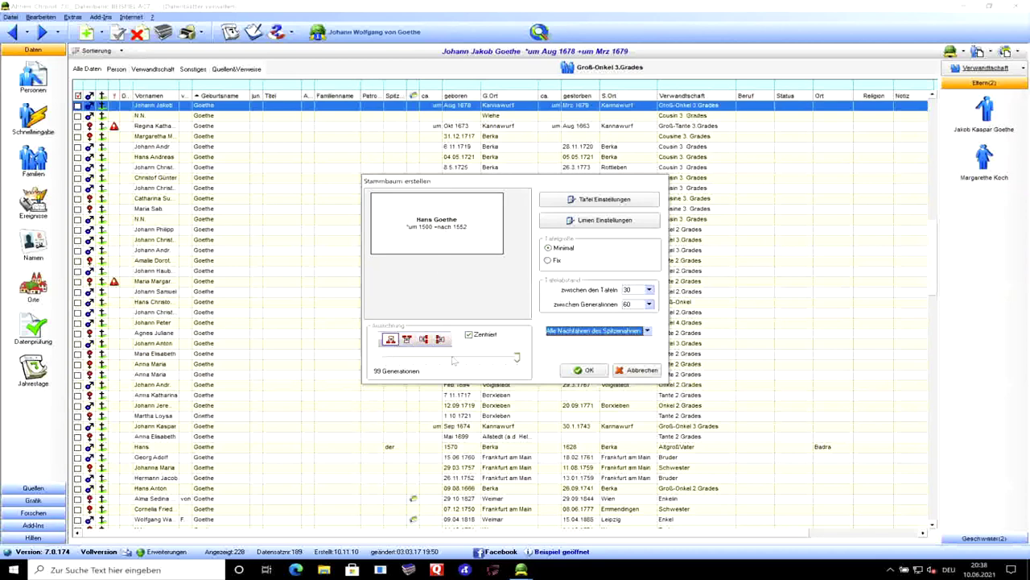
left_click(599, 201)
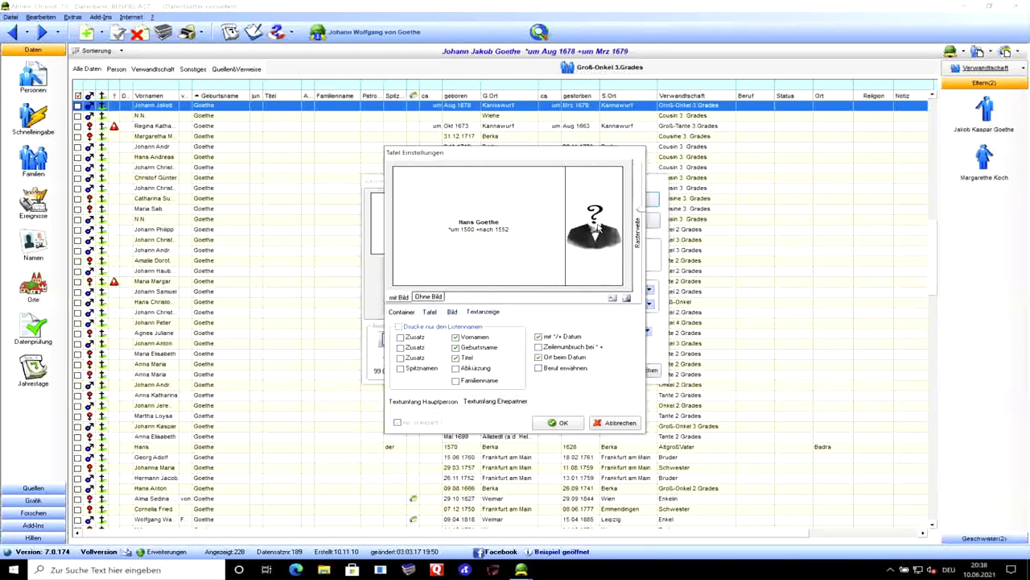
left_click(619, 423)
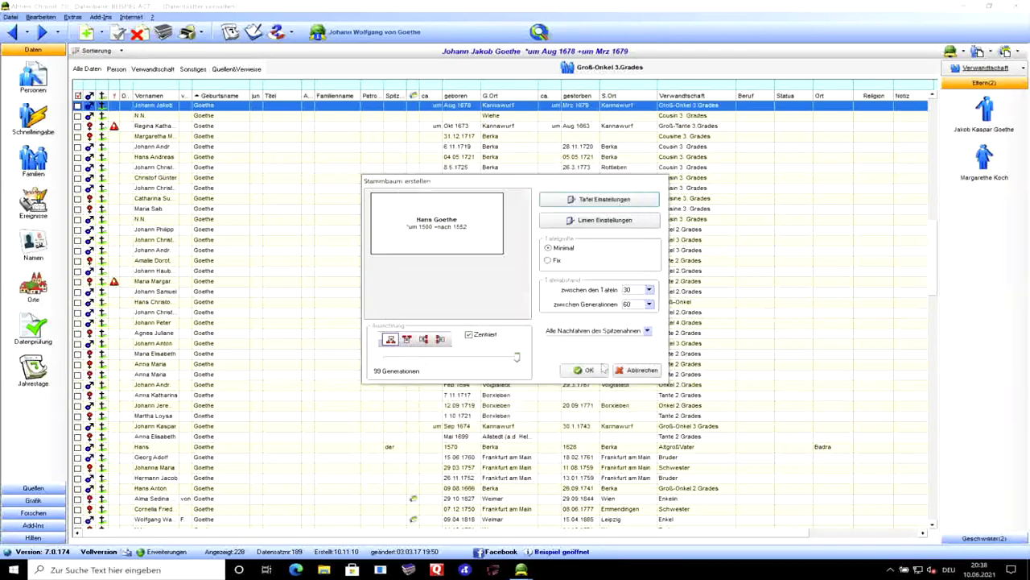
left_click(590, 369)
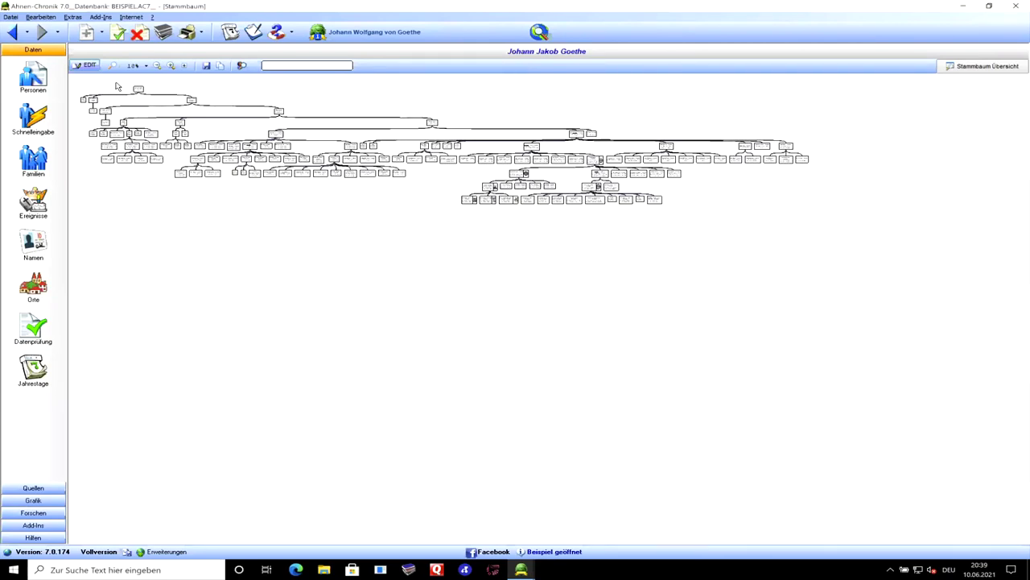
Step: Insert a picture frame in the empty area beside Hans Goethe in the tree and link it to the Georg Ferdinand Nicolovius picture
left_click_drag(123, 88, 296, 197)
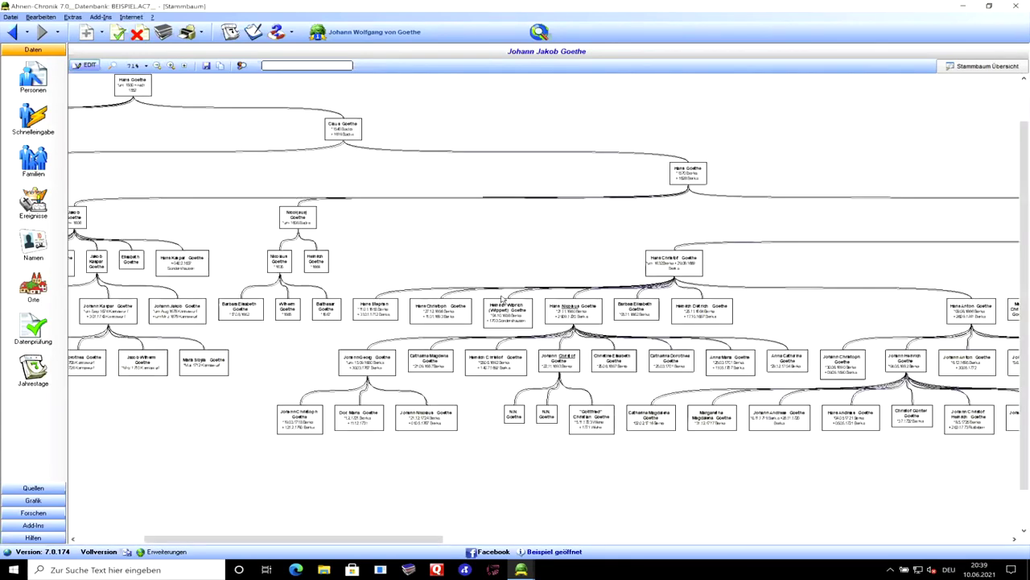
mouse_move(567, 390)
scroll(584, 340, "down", 5)
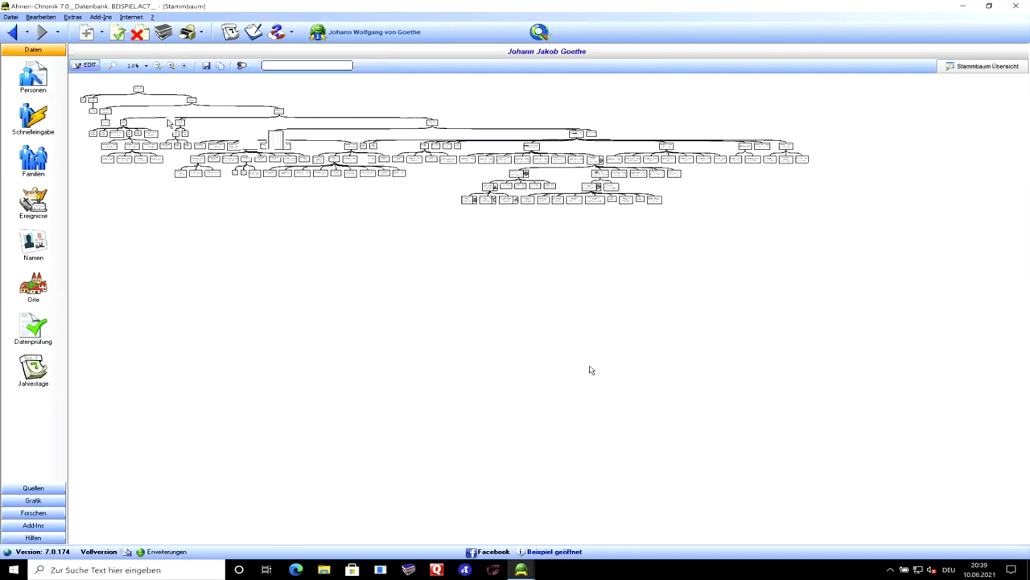
left_click(89, 66)
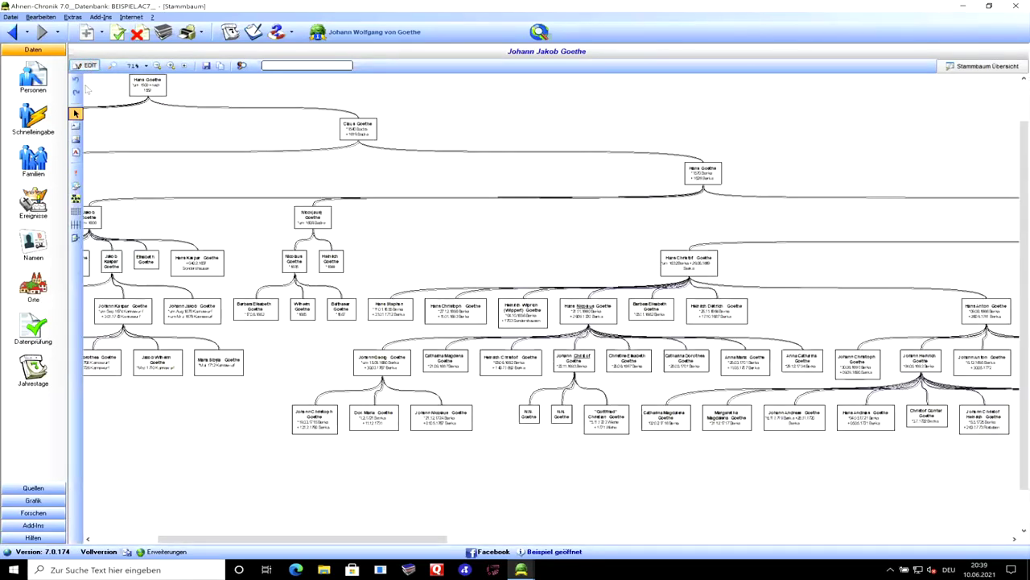
left_click(76, 138)
left_click_drag(739, 93, 867, 183)
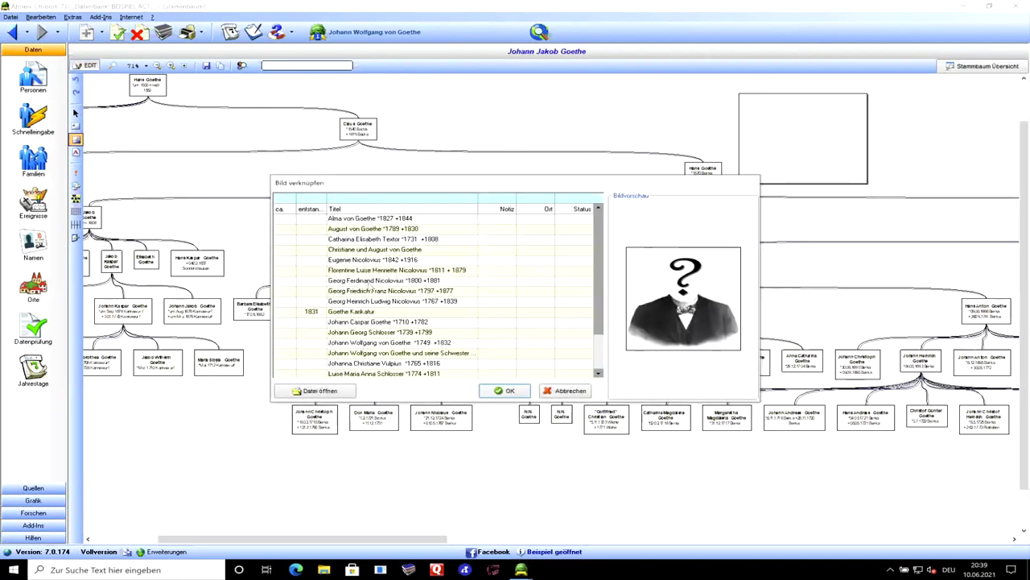
left_click(368, 282)
left_click(505, 392)
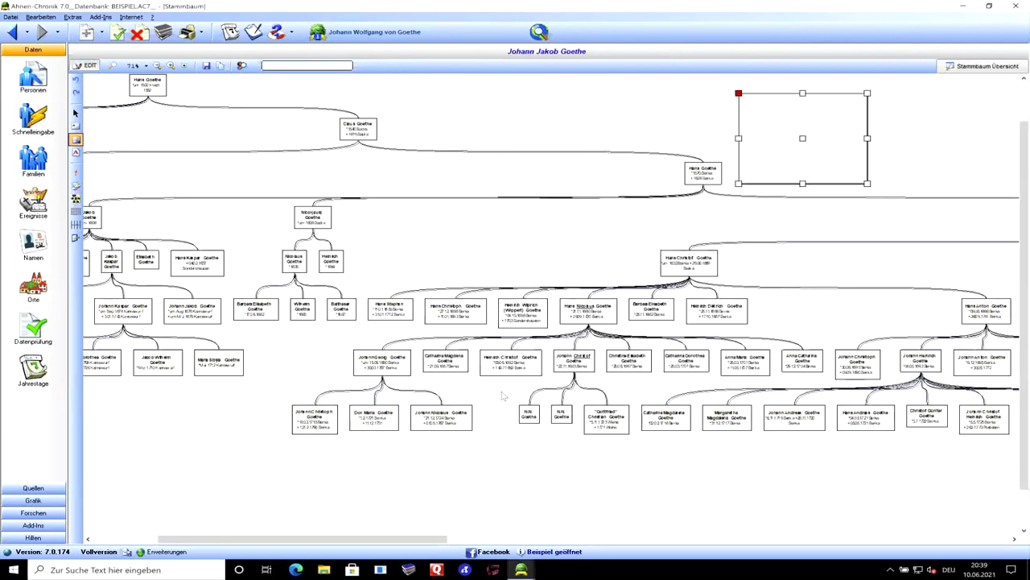
Step: Save the edited family tree and return to the list of persons
left_click(621, 178)
left_click(807, 147)
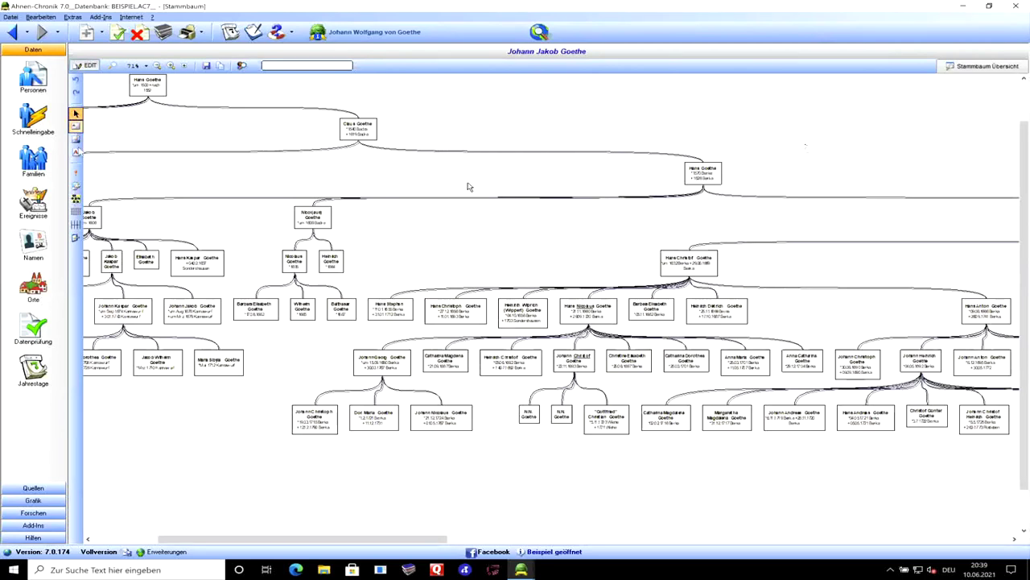
left_click(119, 33)
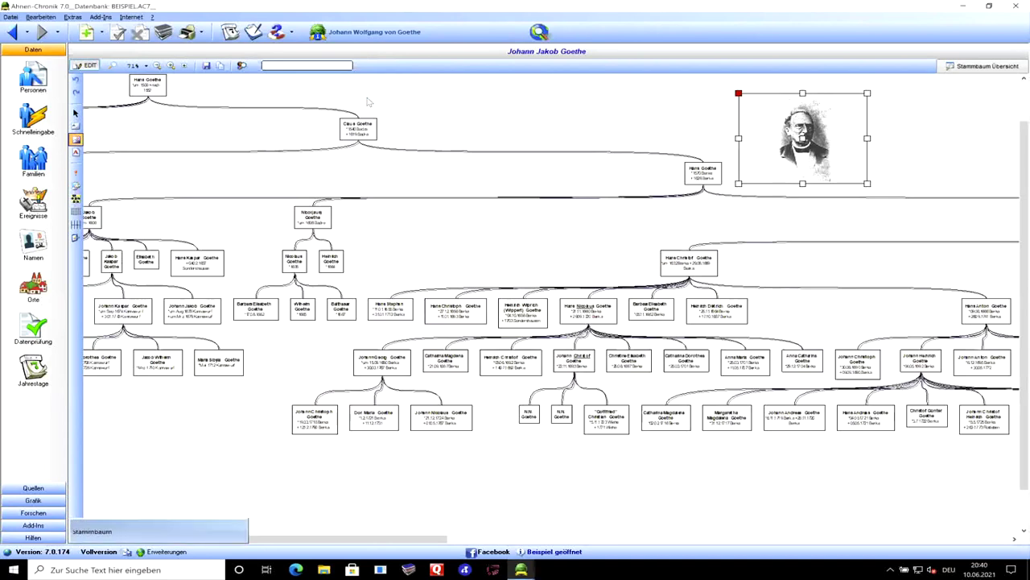
double_click(367, 102)
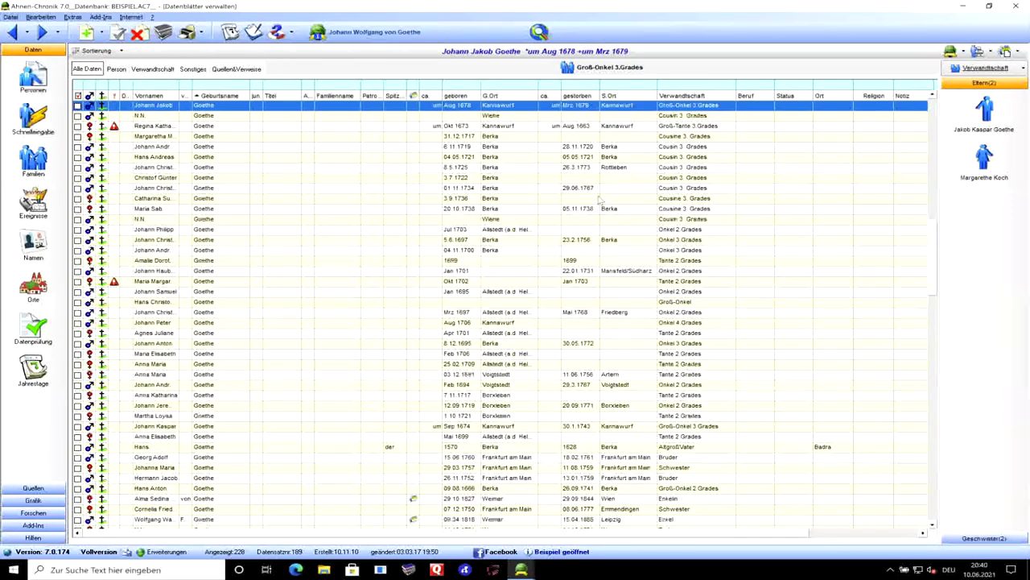
Step: Filter the person list by the first name Johann and select Johann Wolfgang von Goethe
mouse_move(308, 261)
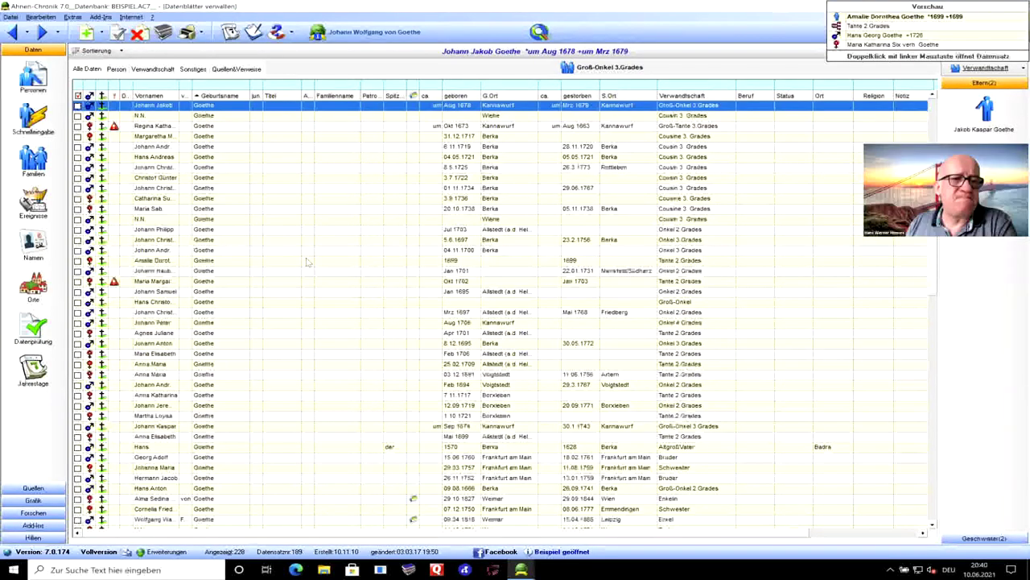
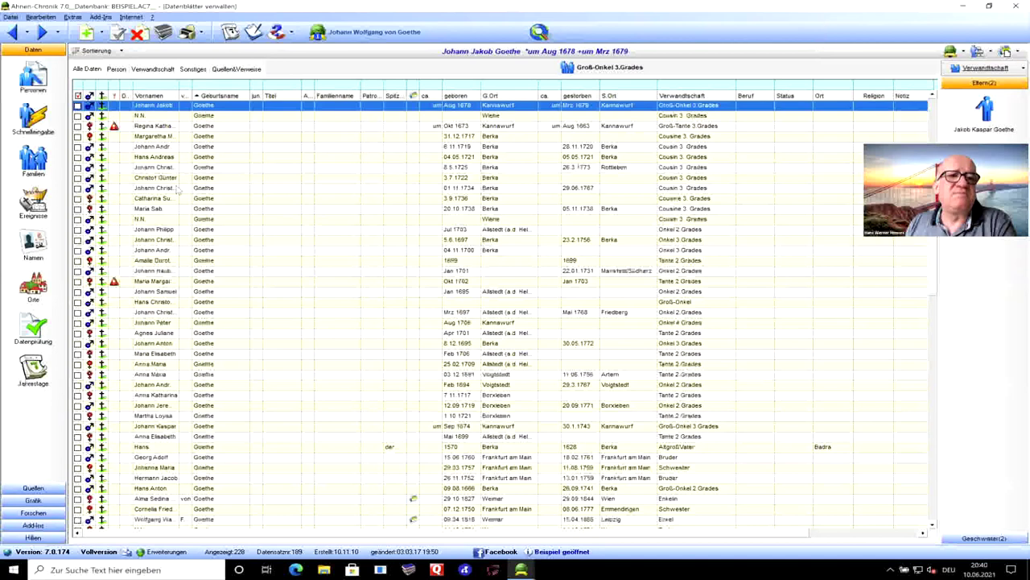
left_click(163, 84)
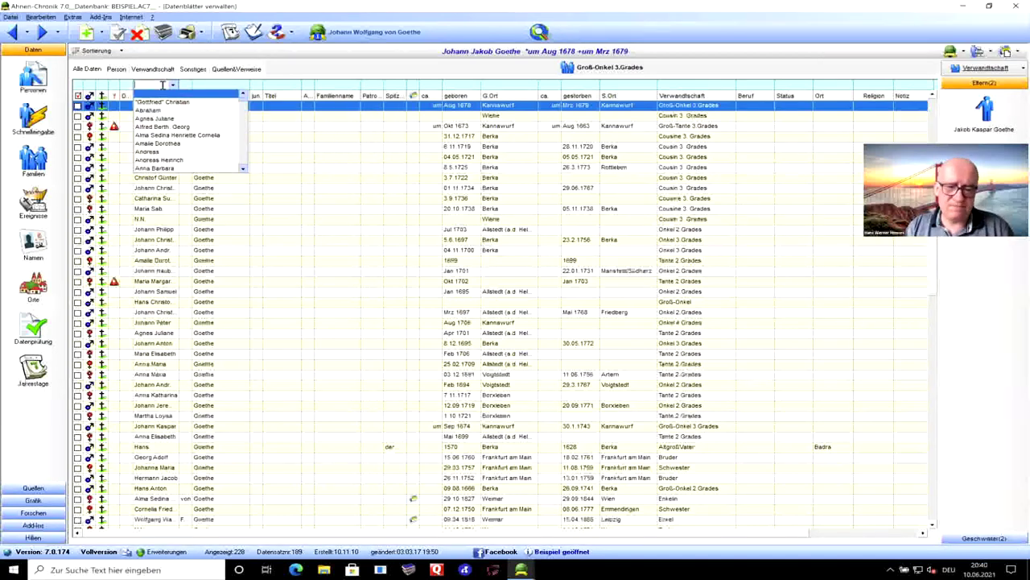
type("johann")
key("Down")
key("Return")
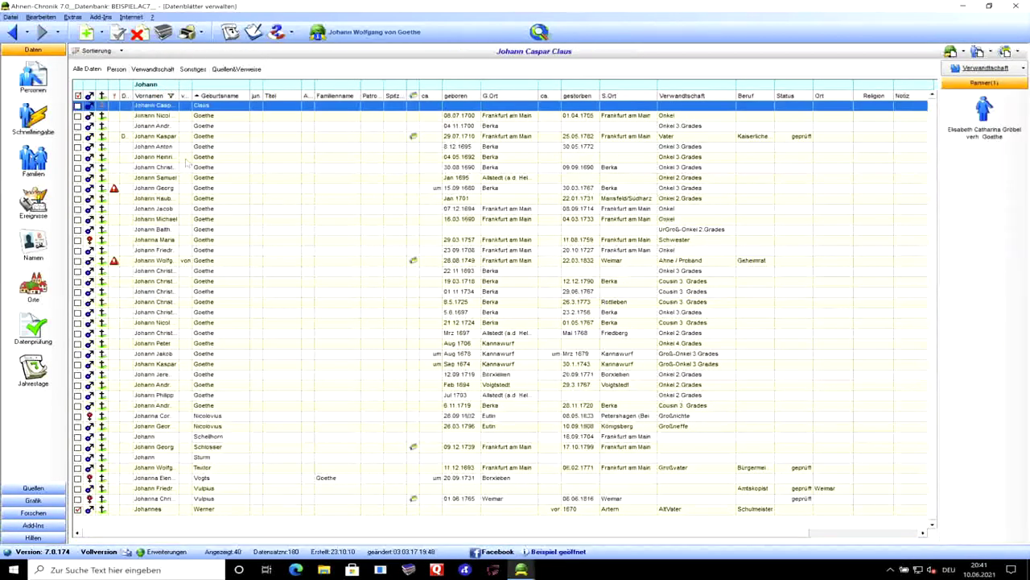
left_click(170, 262)
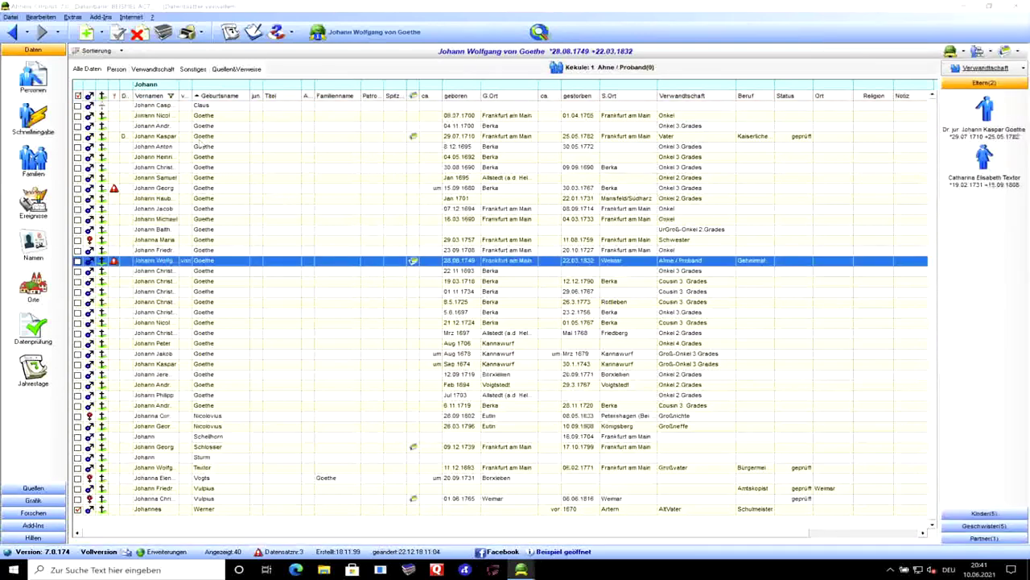
Step: Preview the printable data sheet for Johann Wolfgang von Goethe, look through both pages, and close the preview
left_click(201, 32)
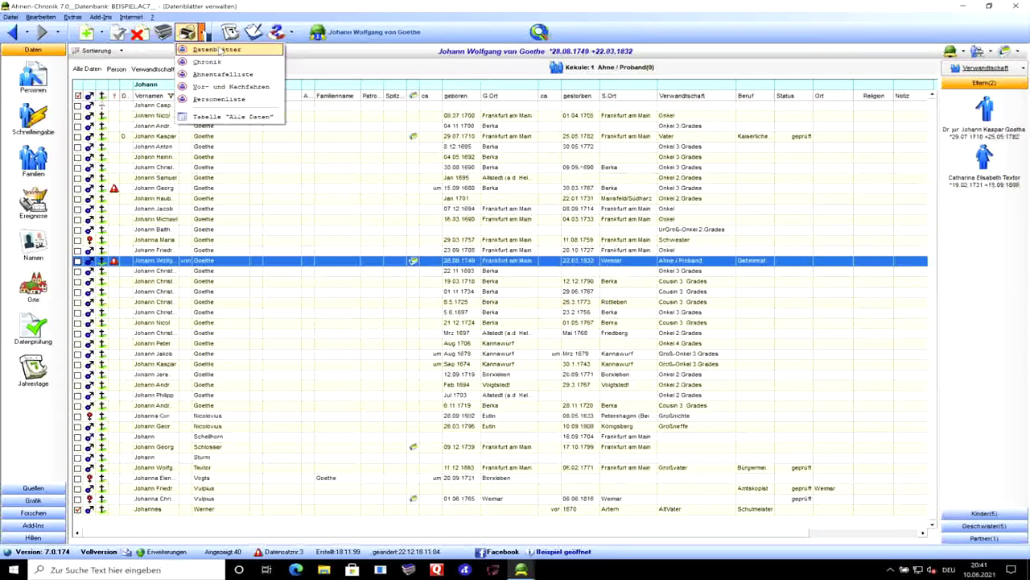
left_click(216, 50)
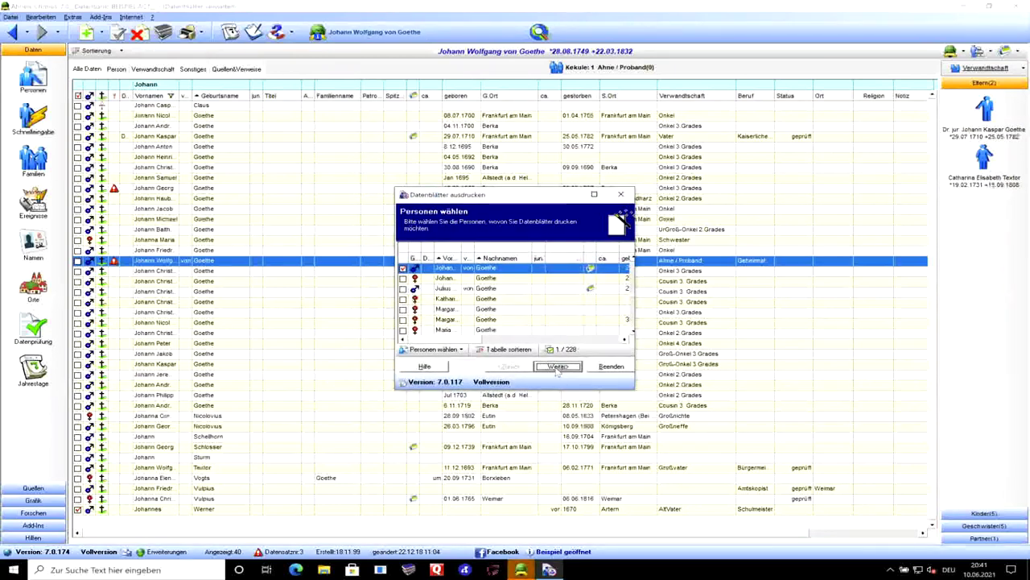
left_click(557, 367)
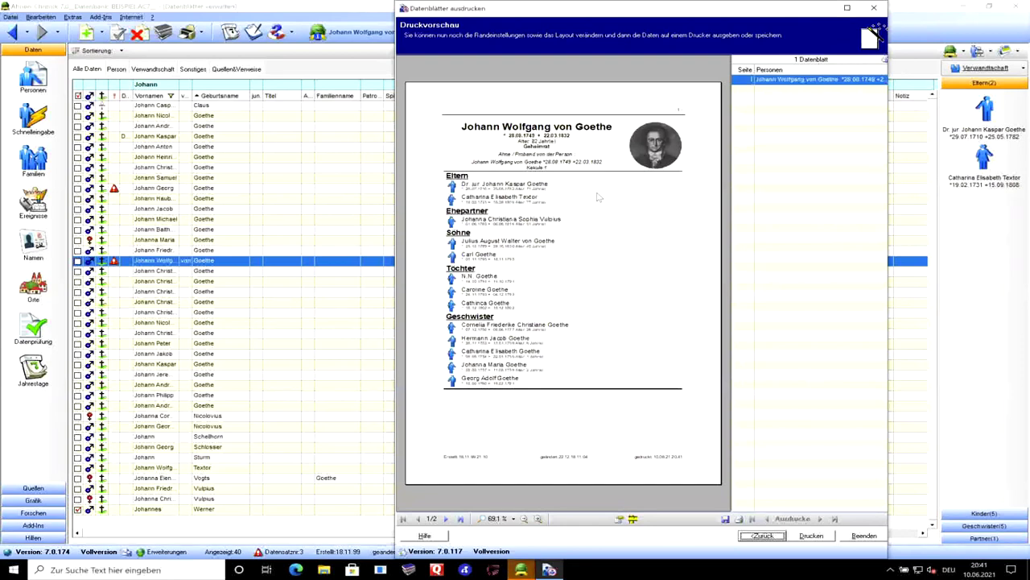
left_click(447, 519)
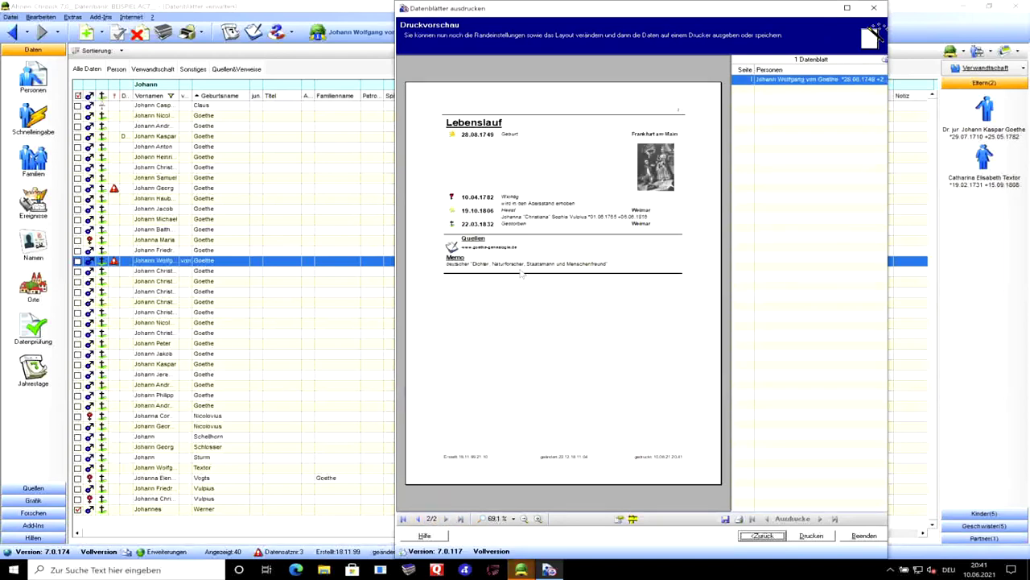
left_click(418, 519)
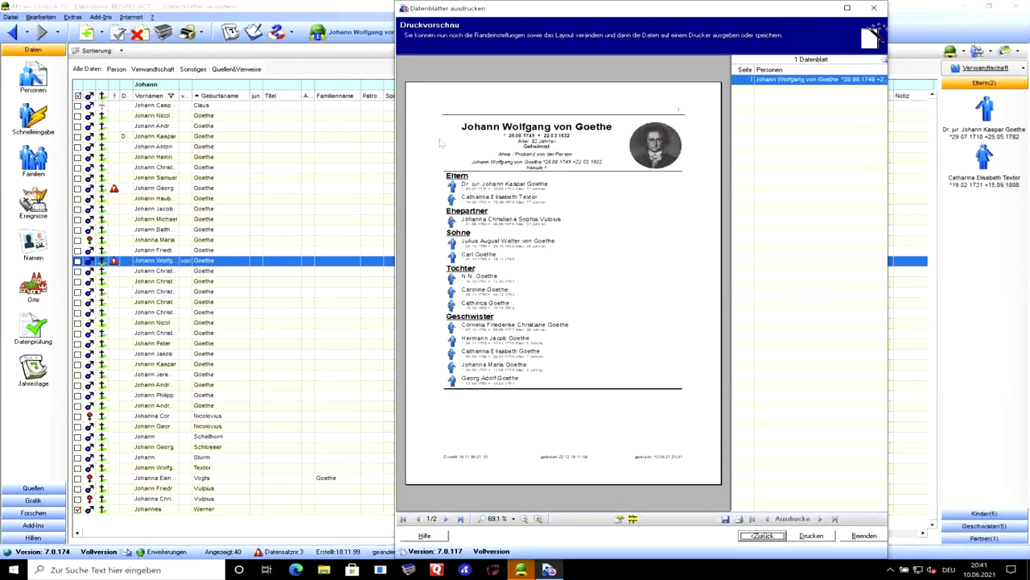
left_click(446, 519)
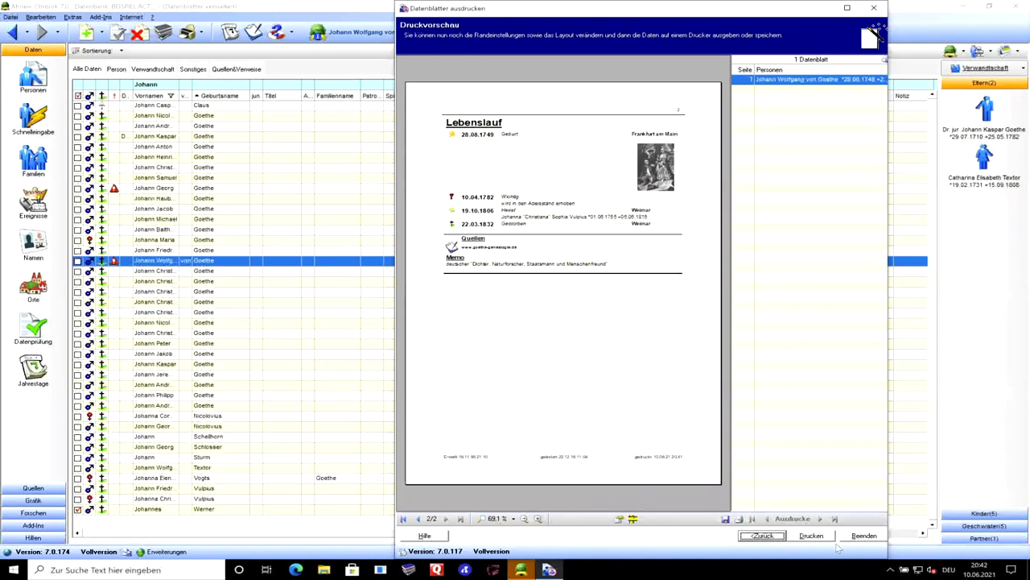
left_click(860, 536)
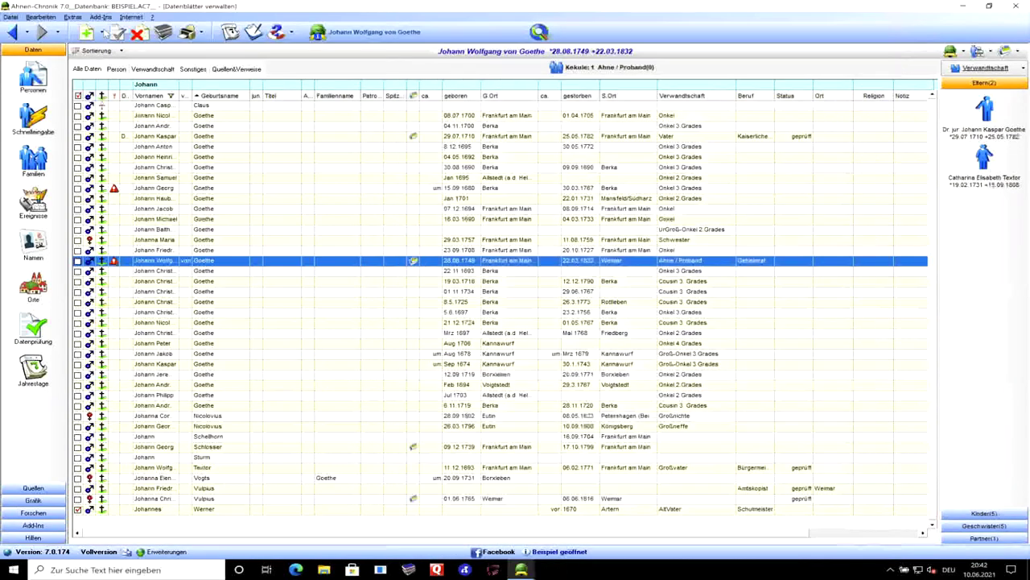
Step: Generate a chronicle with all events selected and the default title Chronik, and show its print preview enlarged
left_click(193, 32)
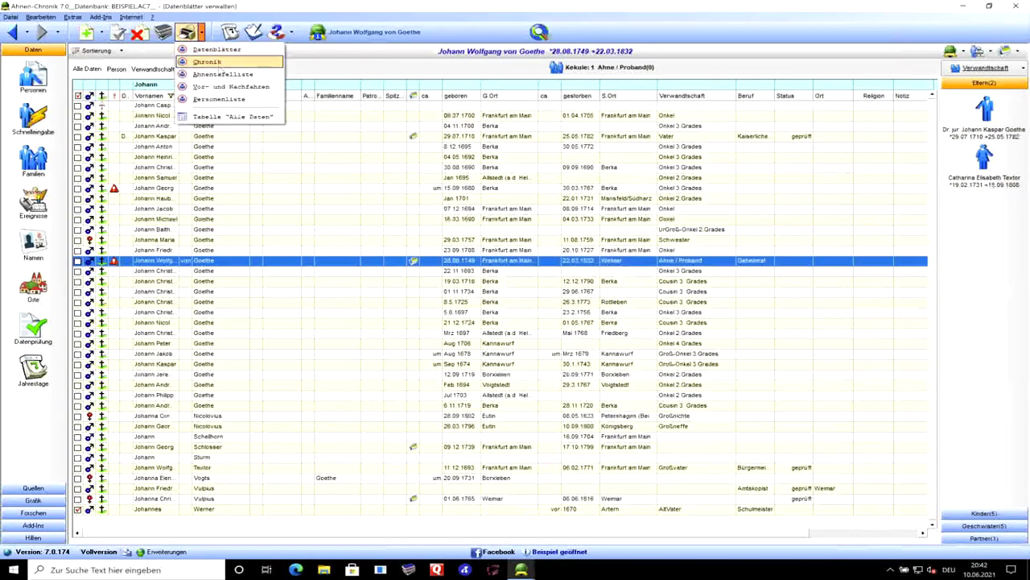
left_click(217, 63)
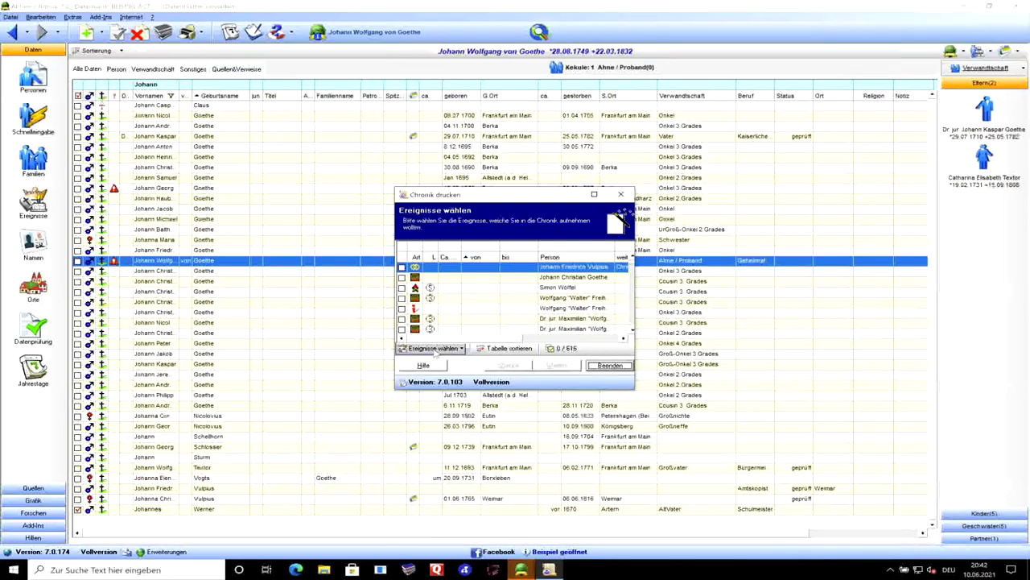
left_click(434, 351)
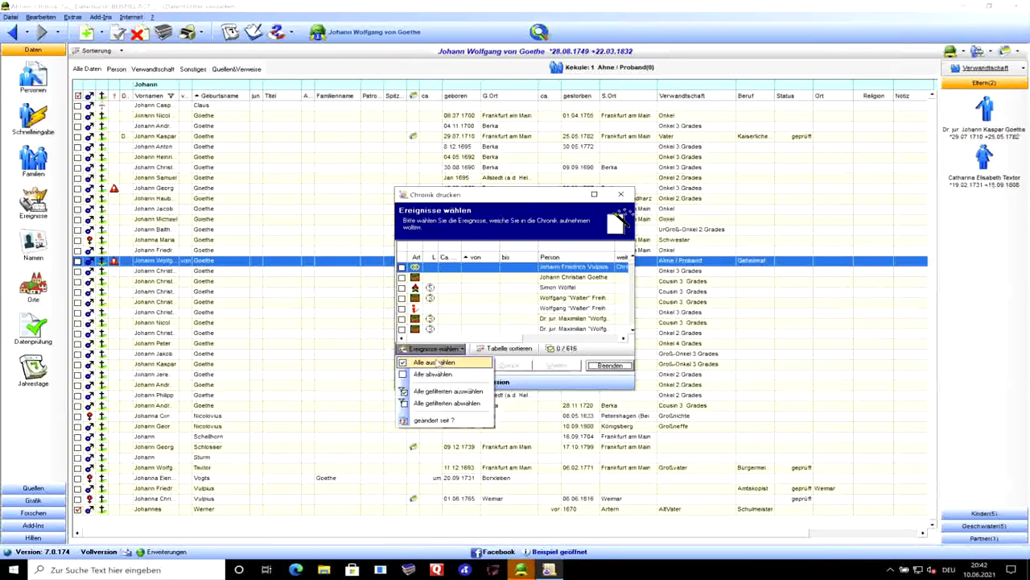
left_click(441, 363)
left_click(434, 351)
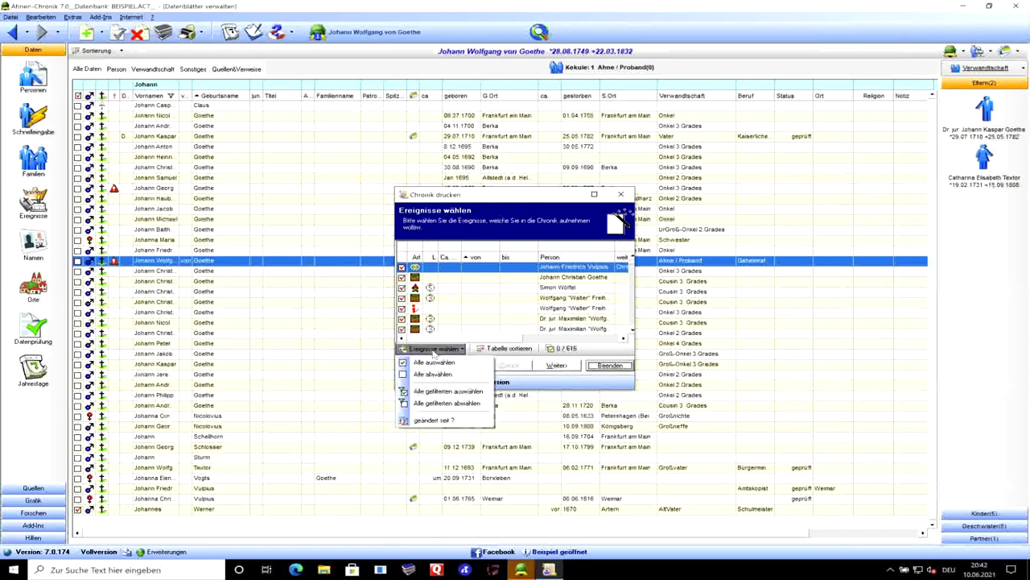
left_click(434, 350)
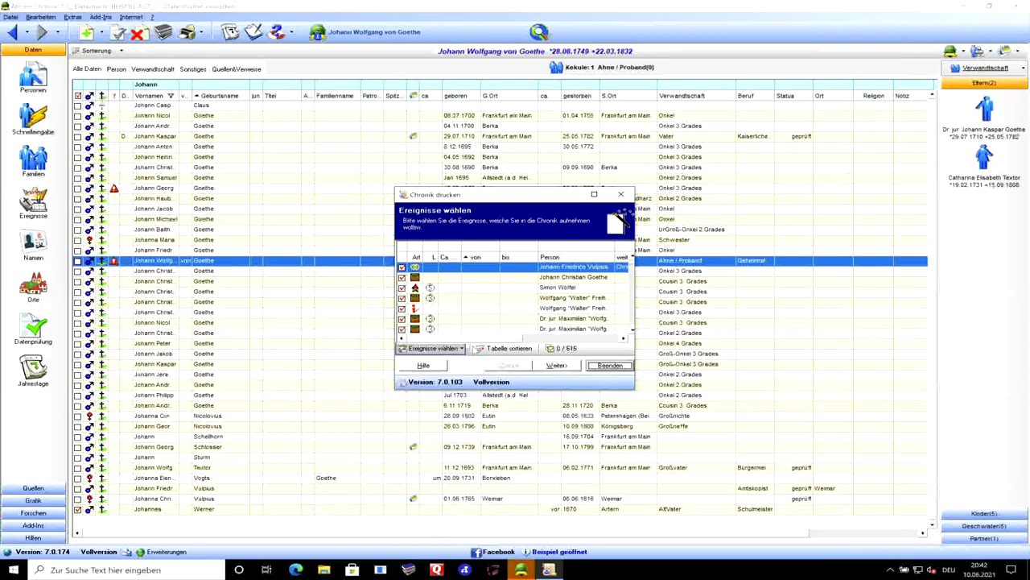
left_click(557, 366)
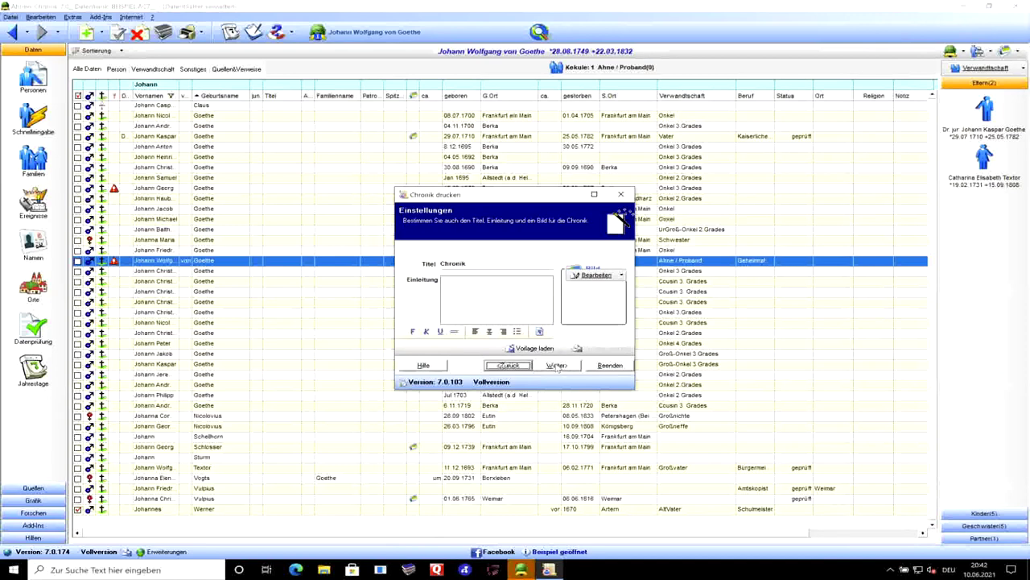
left_click(557, 365)
left_click(557, 365)
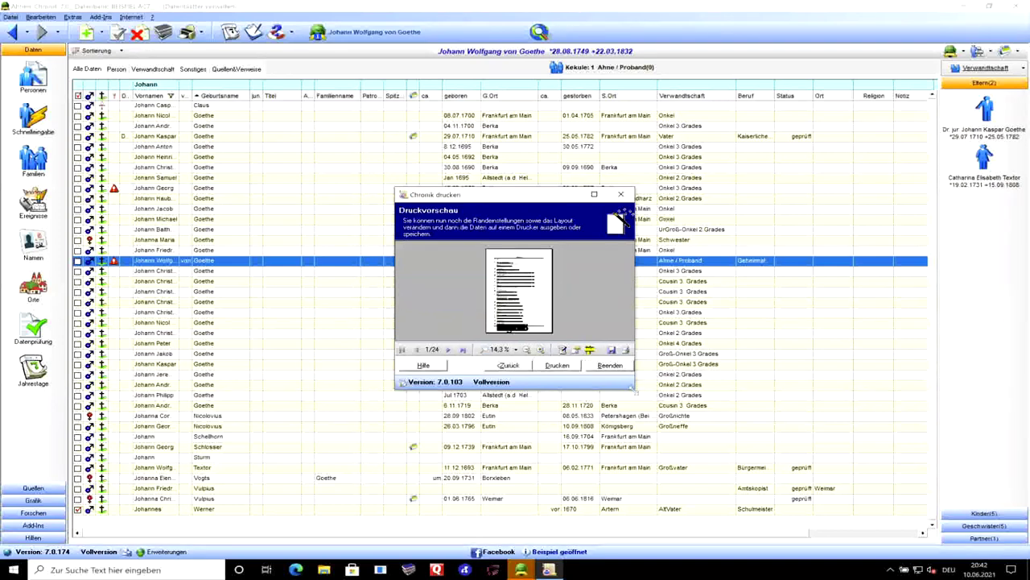
left_click(594, 194)
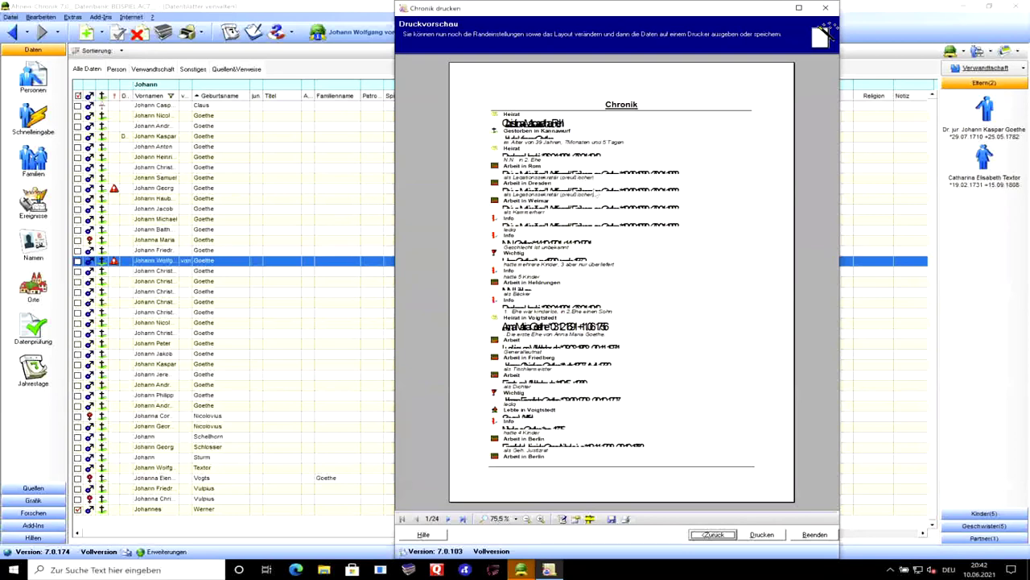
Step: Enlarge the chronicle's print preview to 150 % to examine the event entries, and close the preview
left_click(540, 520)
left_click(544, 520)
left_click(544, 519)
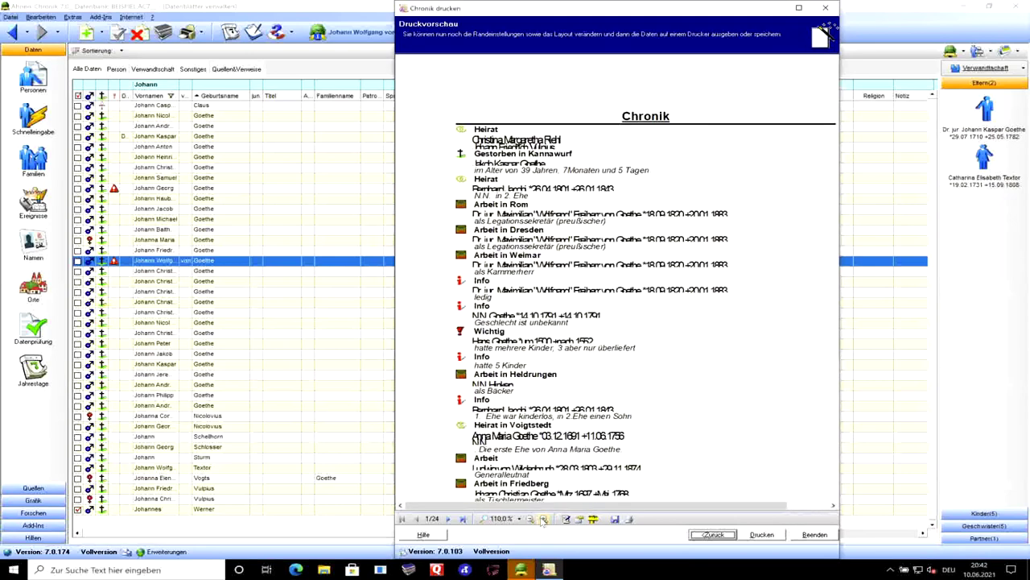
left_click(544, 519)
left_click(544, 520)
left_click(543, 519)
left_click(543, 519)
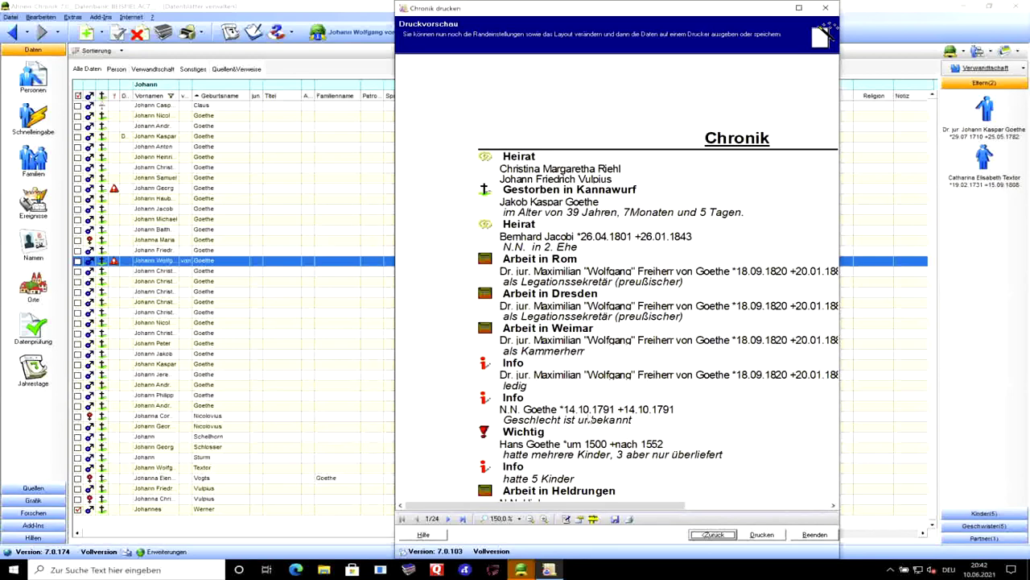
left_click(815, 535)
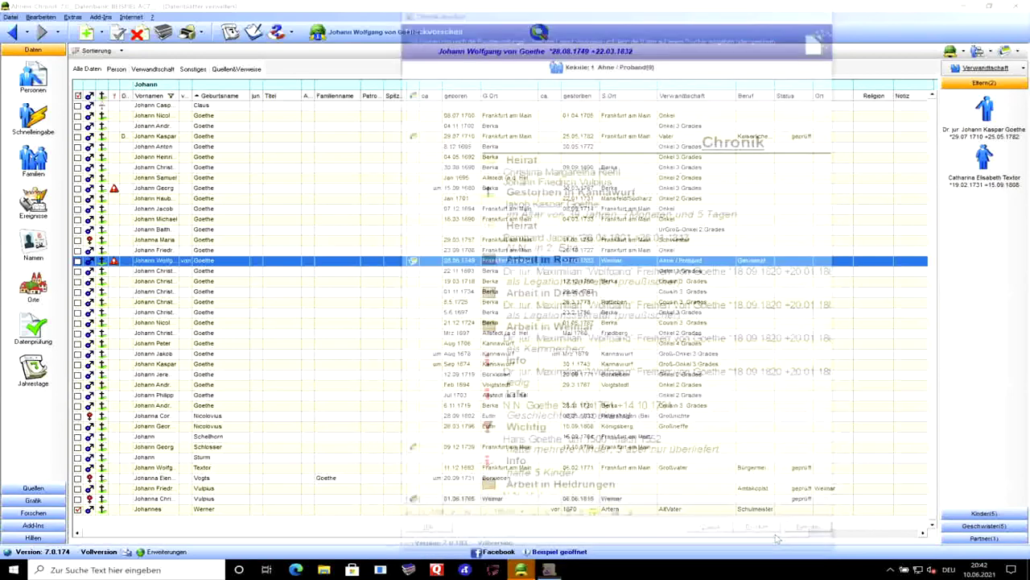
Step: Generate a list of all ancestors of Johann Wolfgang von Goethe, sorted by generations with the default title, and show its print preview
left_click(202, 34)
left_click(217, 84)
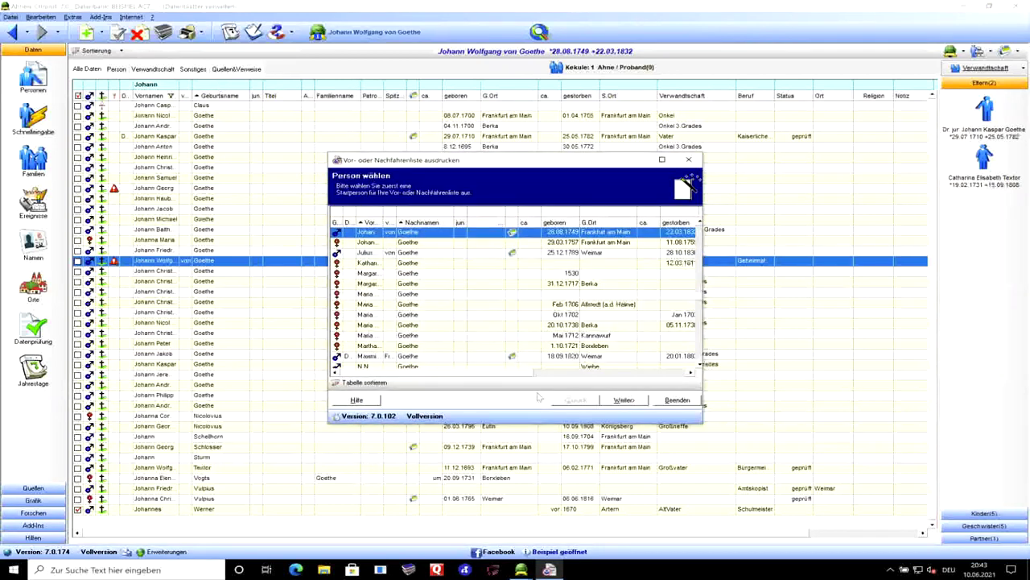
left_click(610, 401)
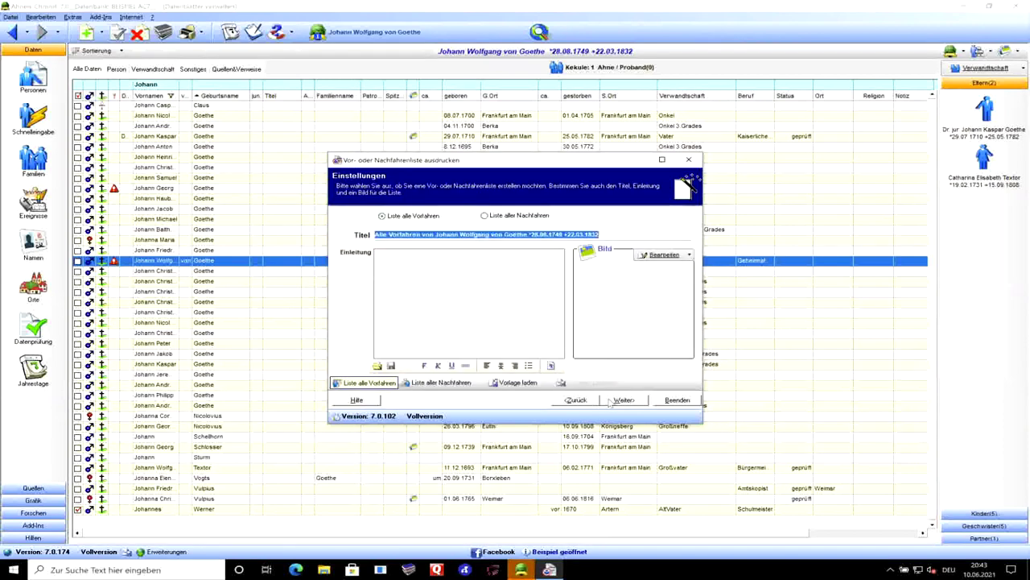
left_click(615, 401)
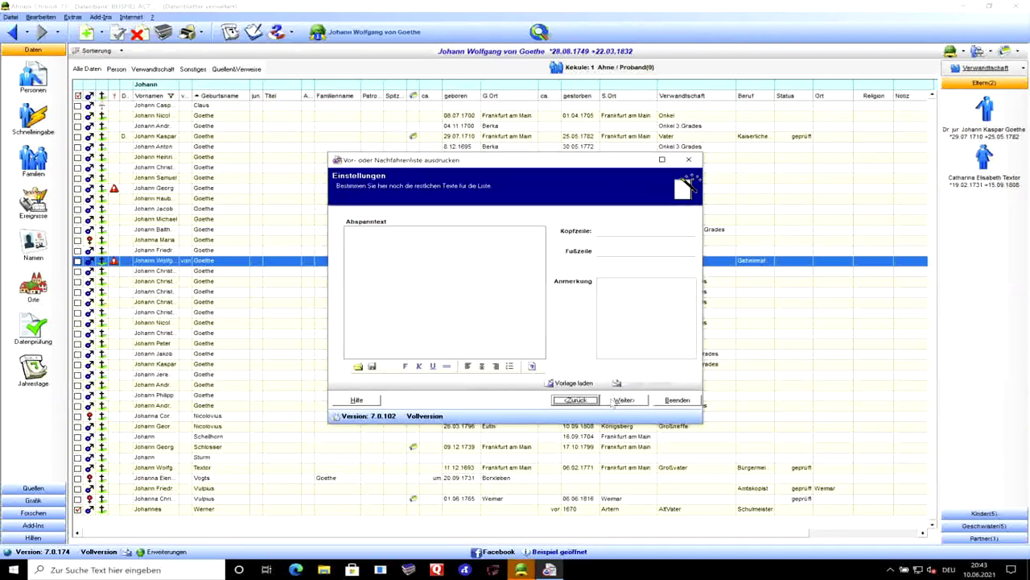
left_click(615, 401)
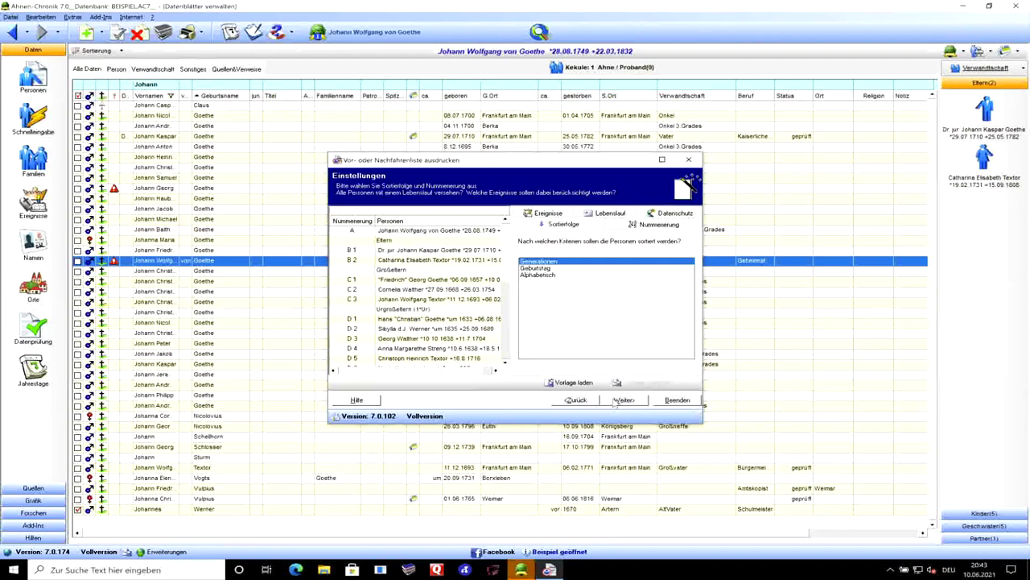
left_click(615, 401)
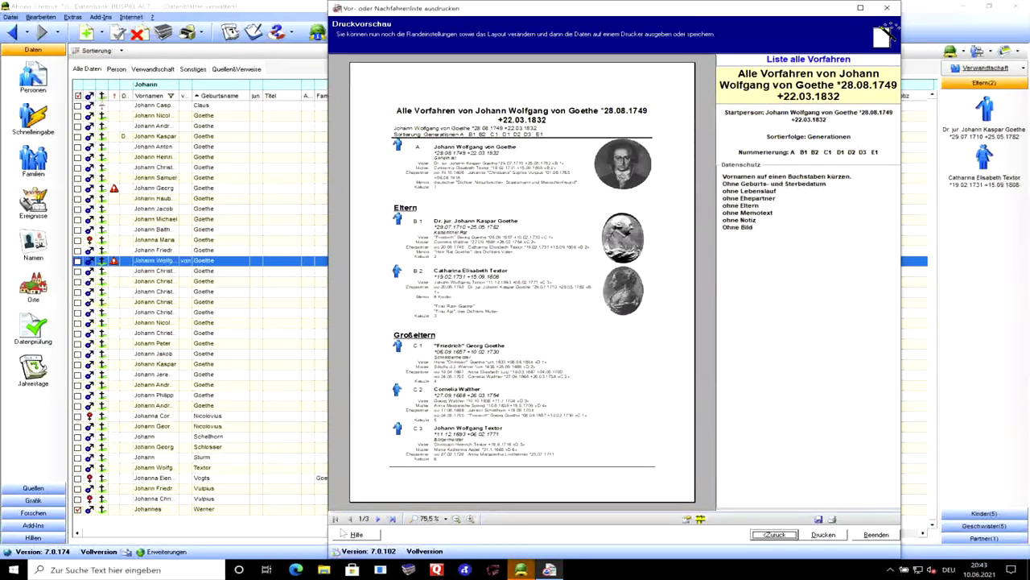
Step: Examine the first two pages of the ancestor list at 100 % and close the preview
left_click(471, 519)
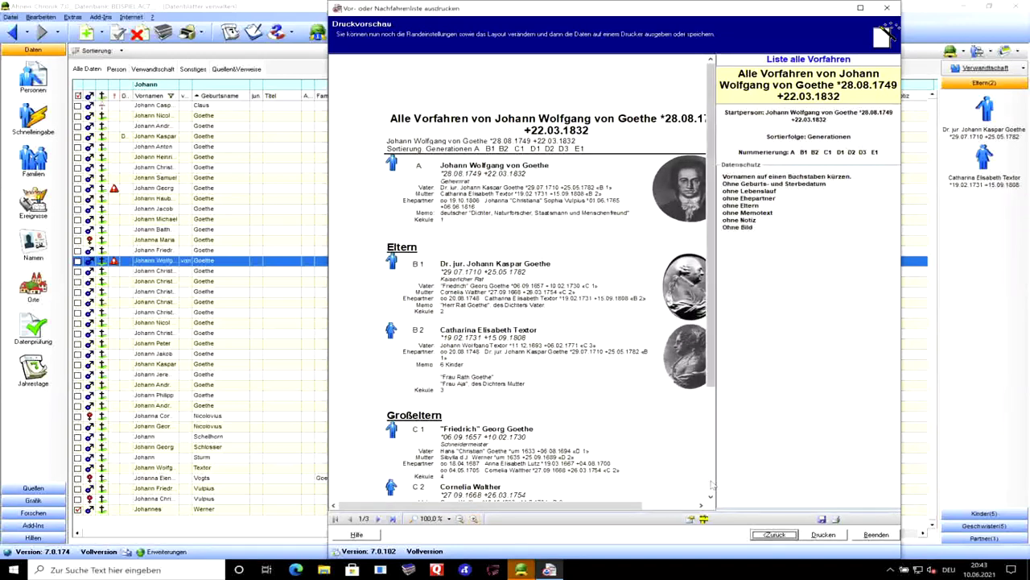
scroll(711, 484, "down", 5)
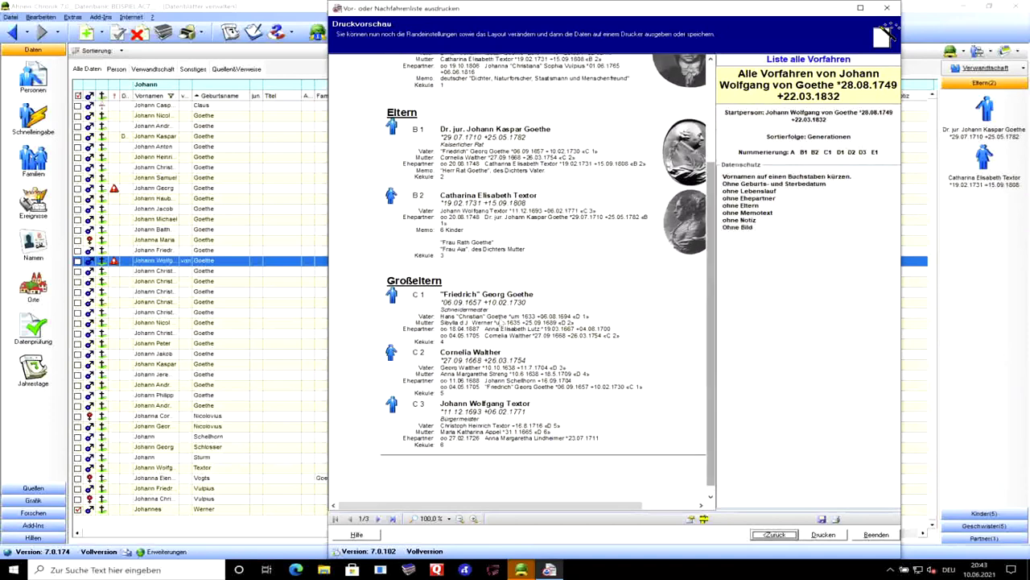
left_click(378, 520)
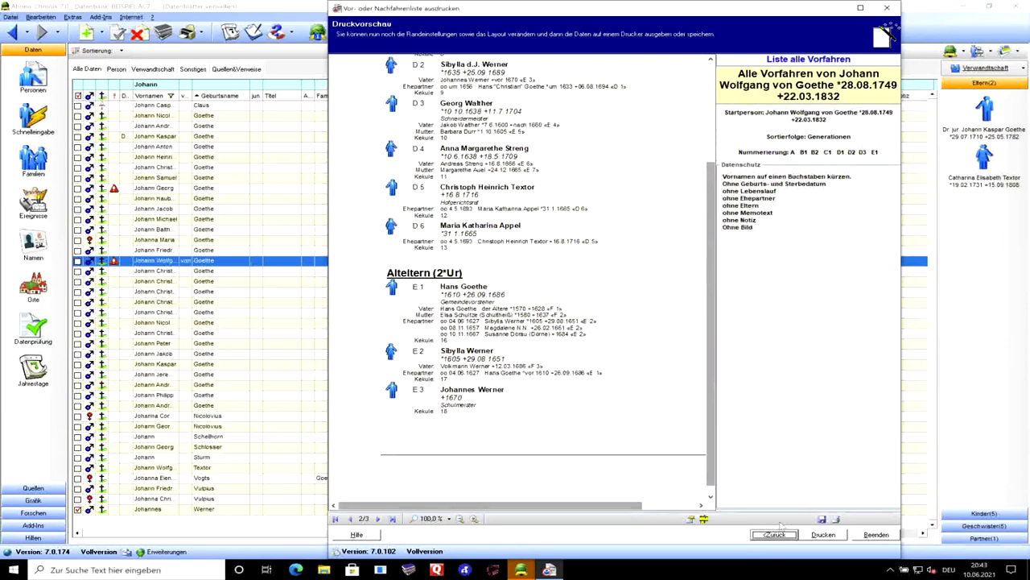
left_click(875, 534)
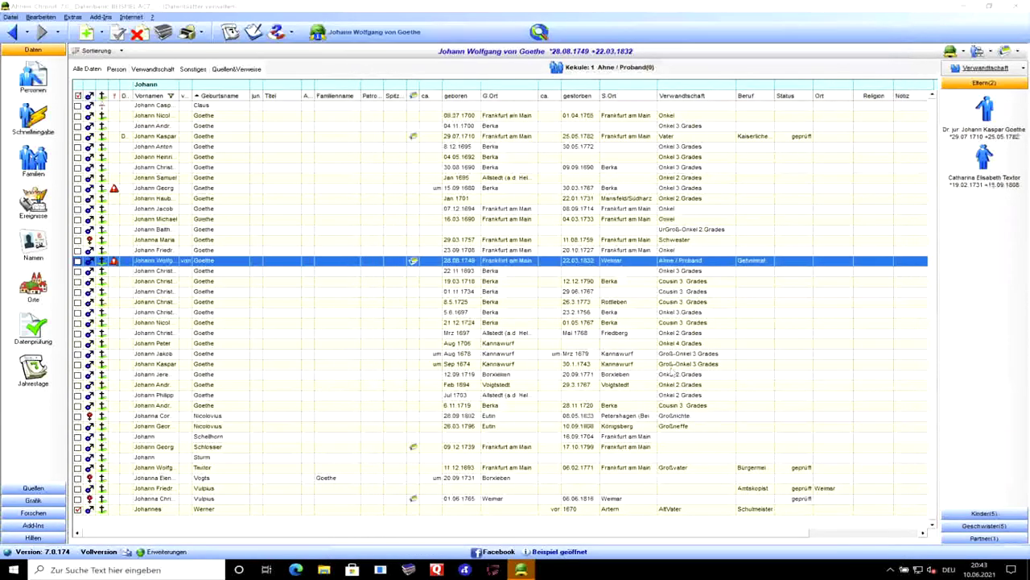
Step: Preview a printable person list with all persons selected and the default privacy settings, and close the print wizard
left_click(201, 33)
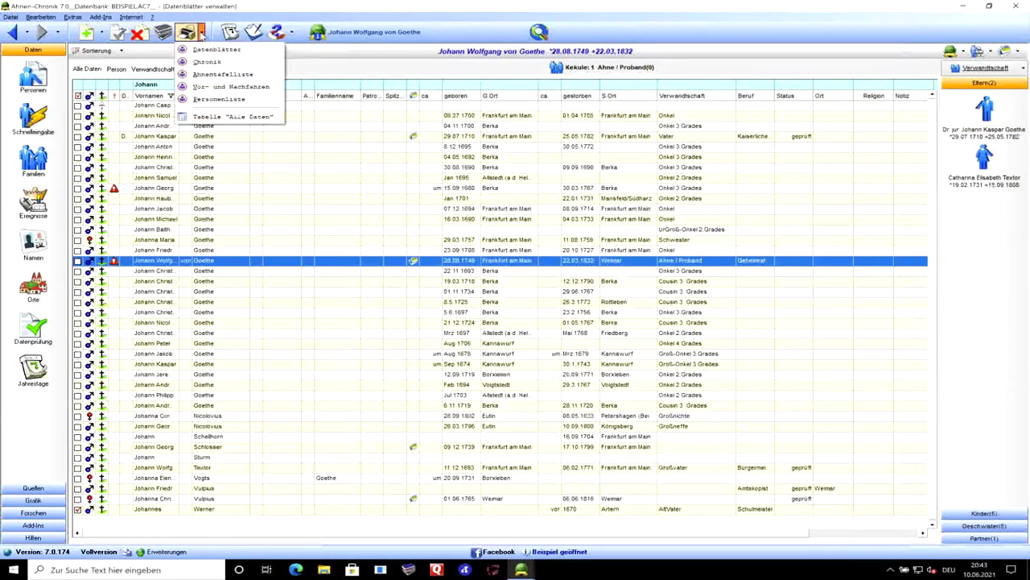
left_click(221, 100)
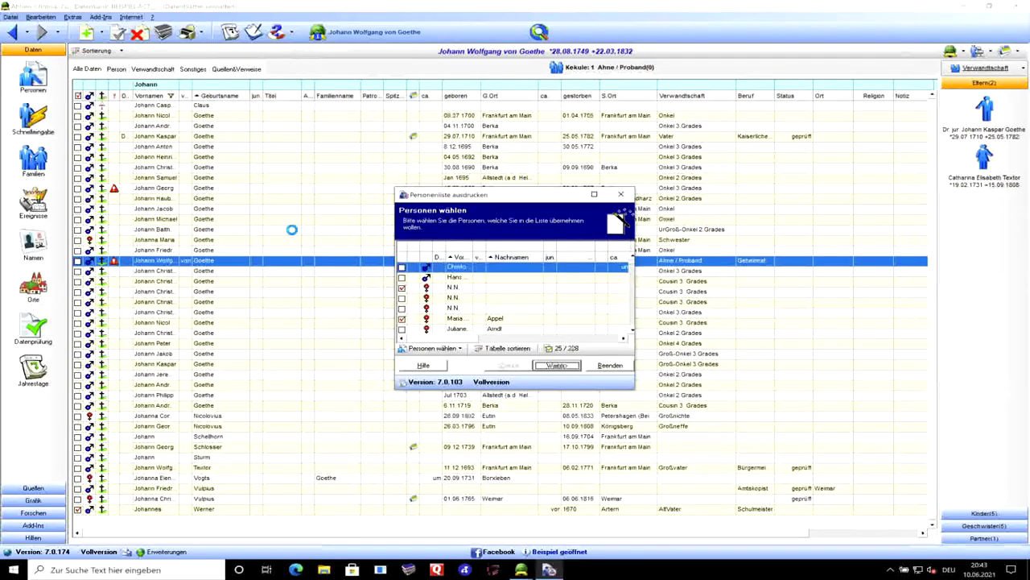
left_click(432, 349)
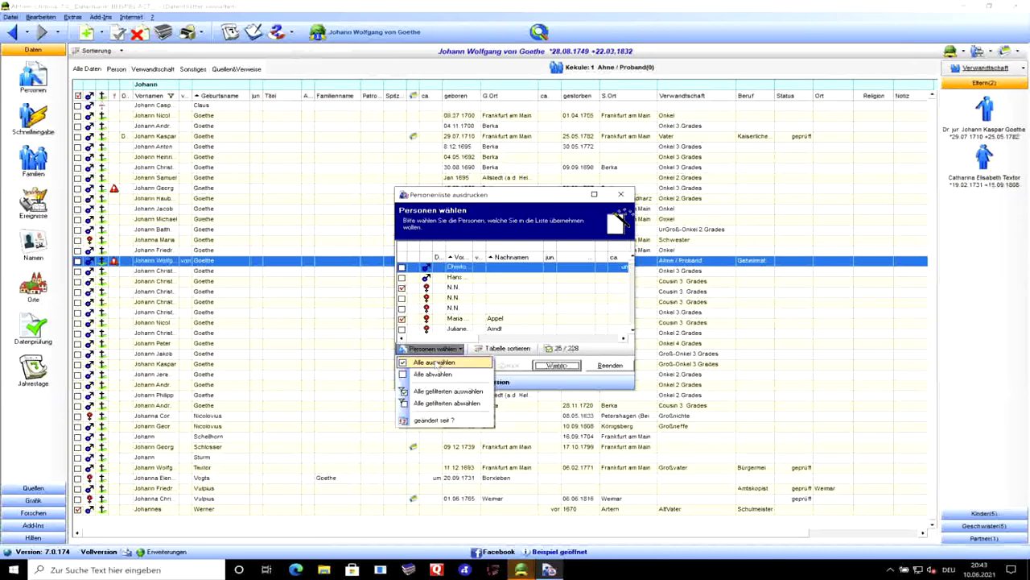
left_click(432, 363)
left_click(557, 366)
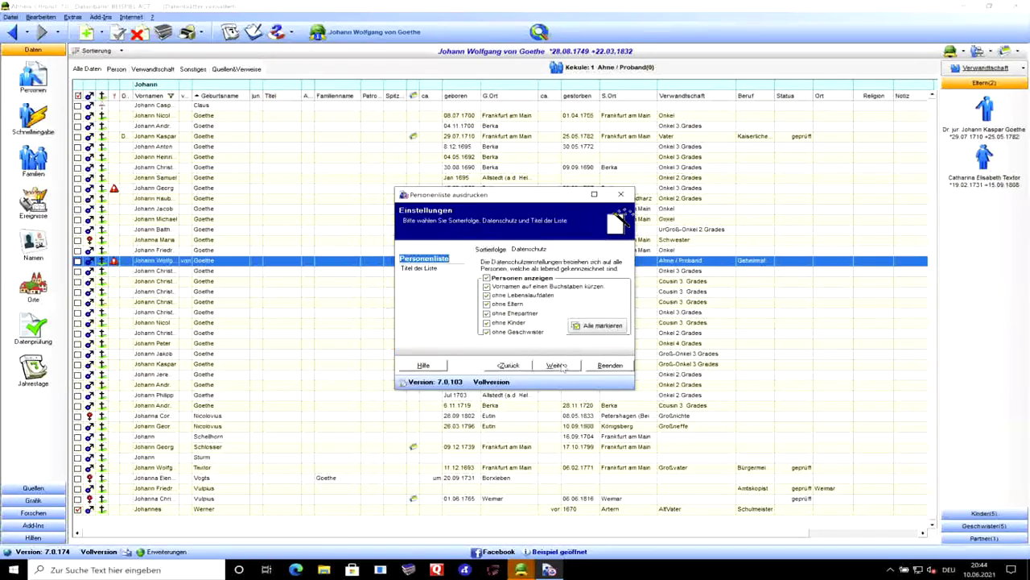
left_click(559, 367)
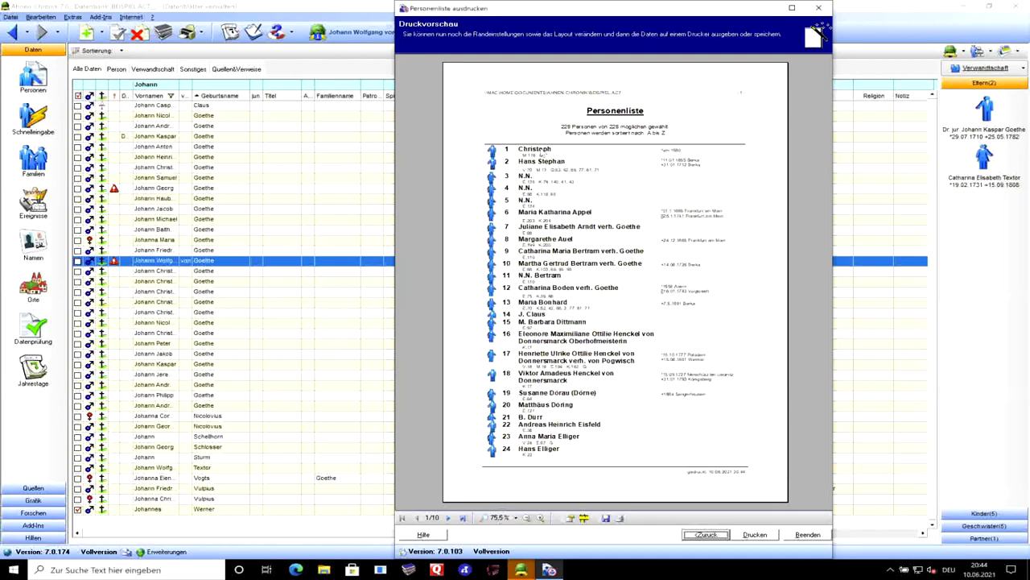
left_click(706, 535)
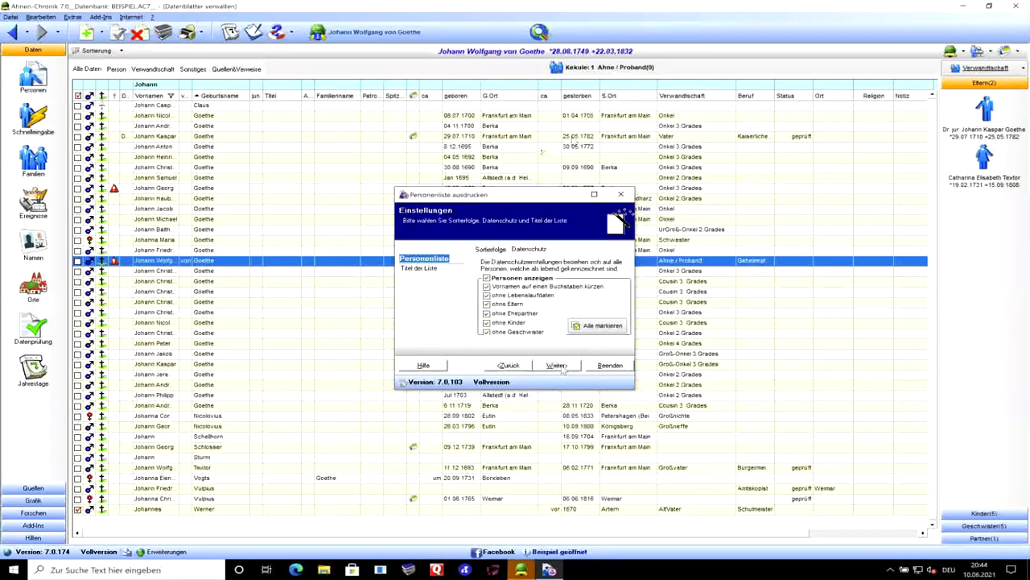
left_click(610, 365)
Step: Show the relationship family tree of Johann Wolfgang von Goethe and set it to 9 generations
left_click(153, 70)
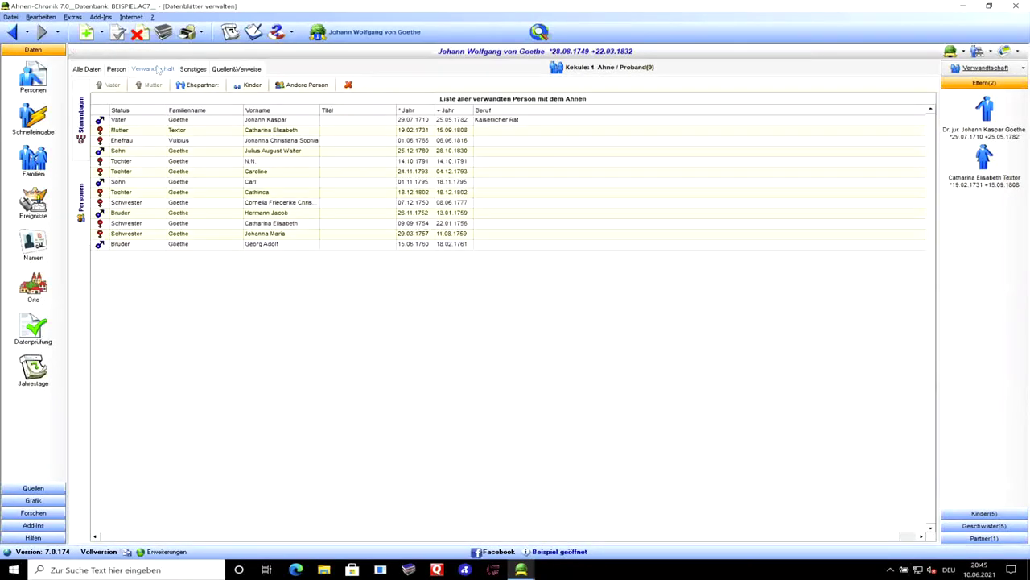
left_click(81, 127)
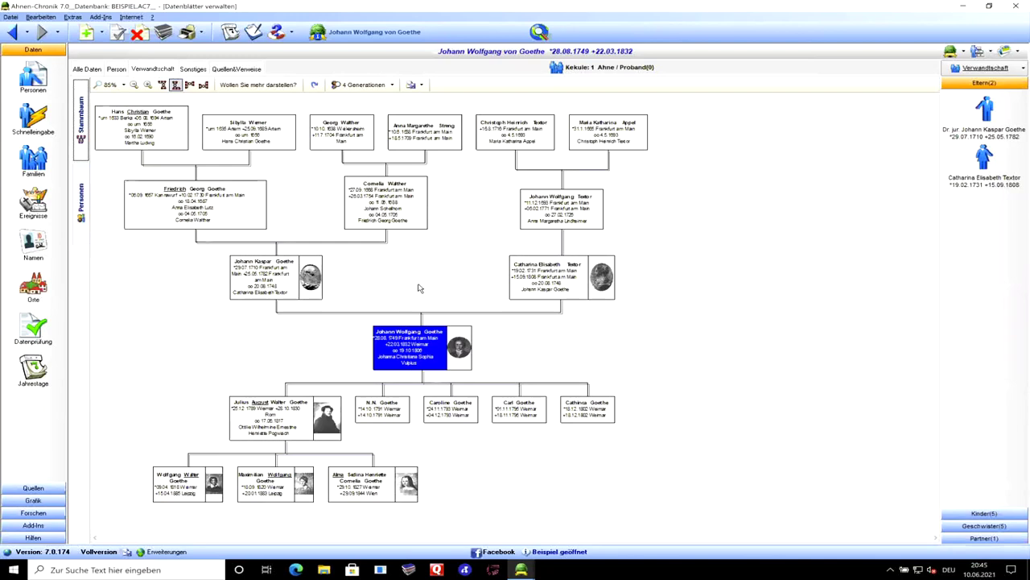
left_click(392, 85)
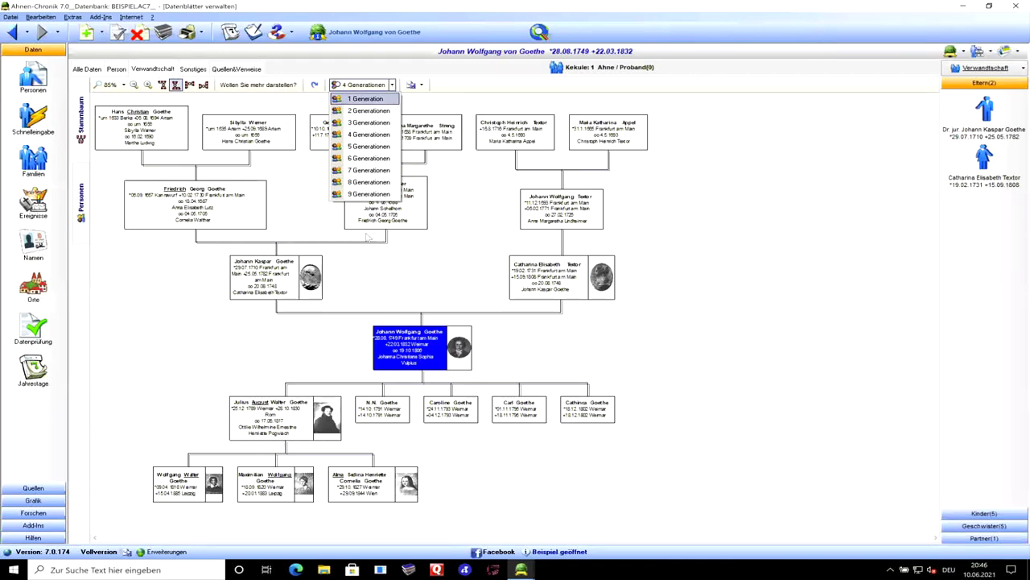
left_click(359, 195)
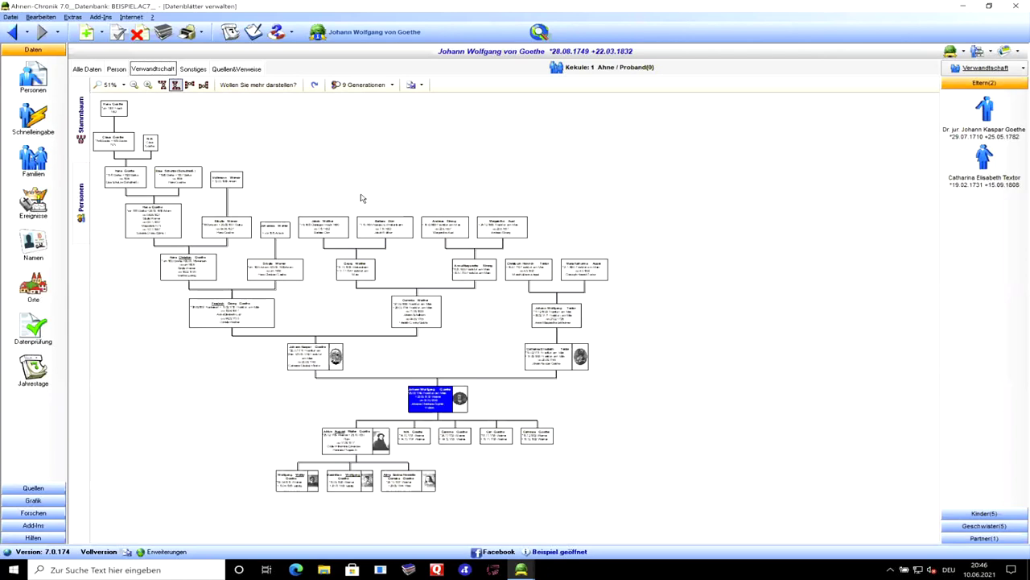
scroll(361, 198, "up", 2)
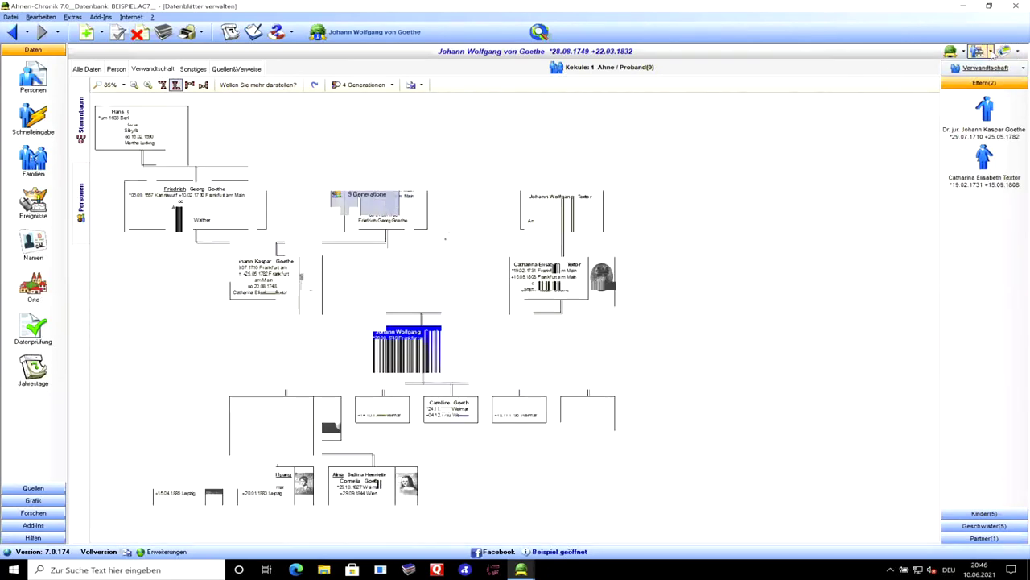
left_click(978, 50)
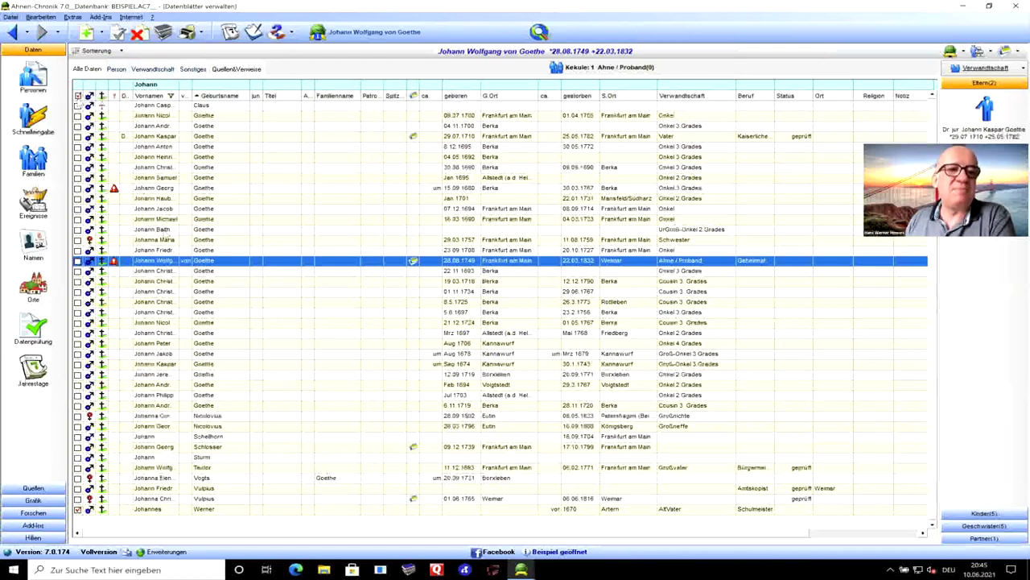
Step: View the sources and references recorded for Johann Wolfgang von Goethe and return to the overview of all data
left_click(236, 69)
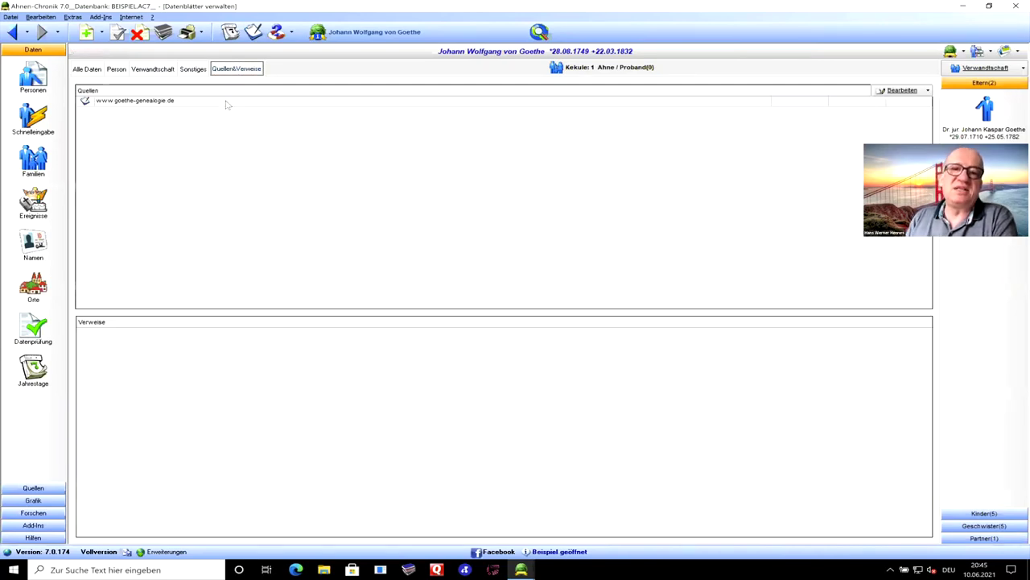
left_click(85, 69)
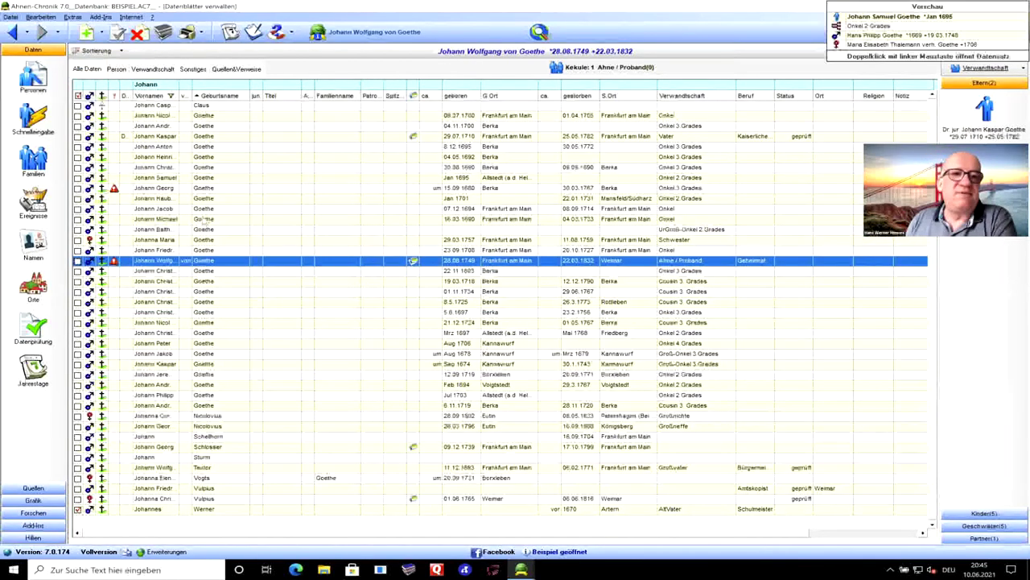
left_click(85, 70)
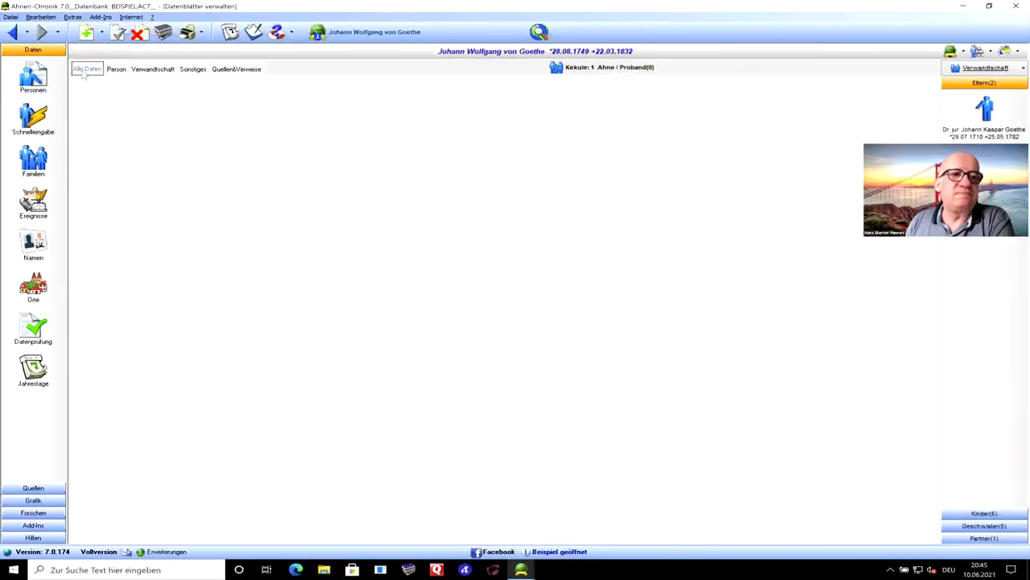